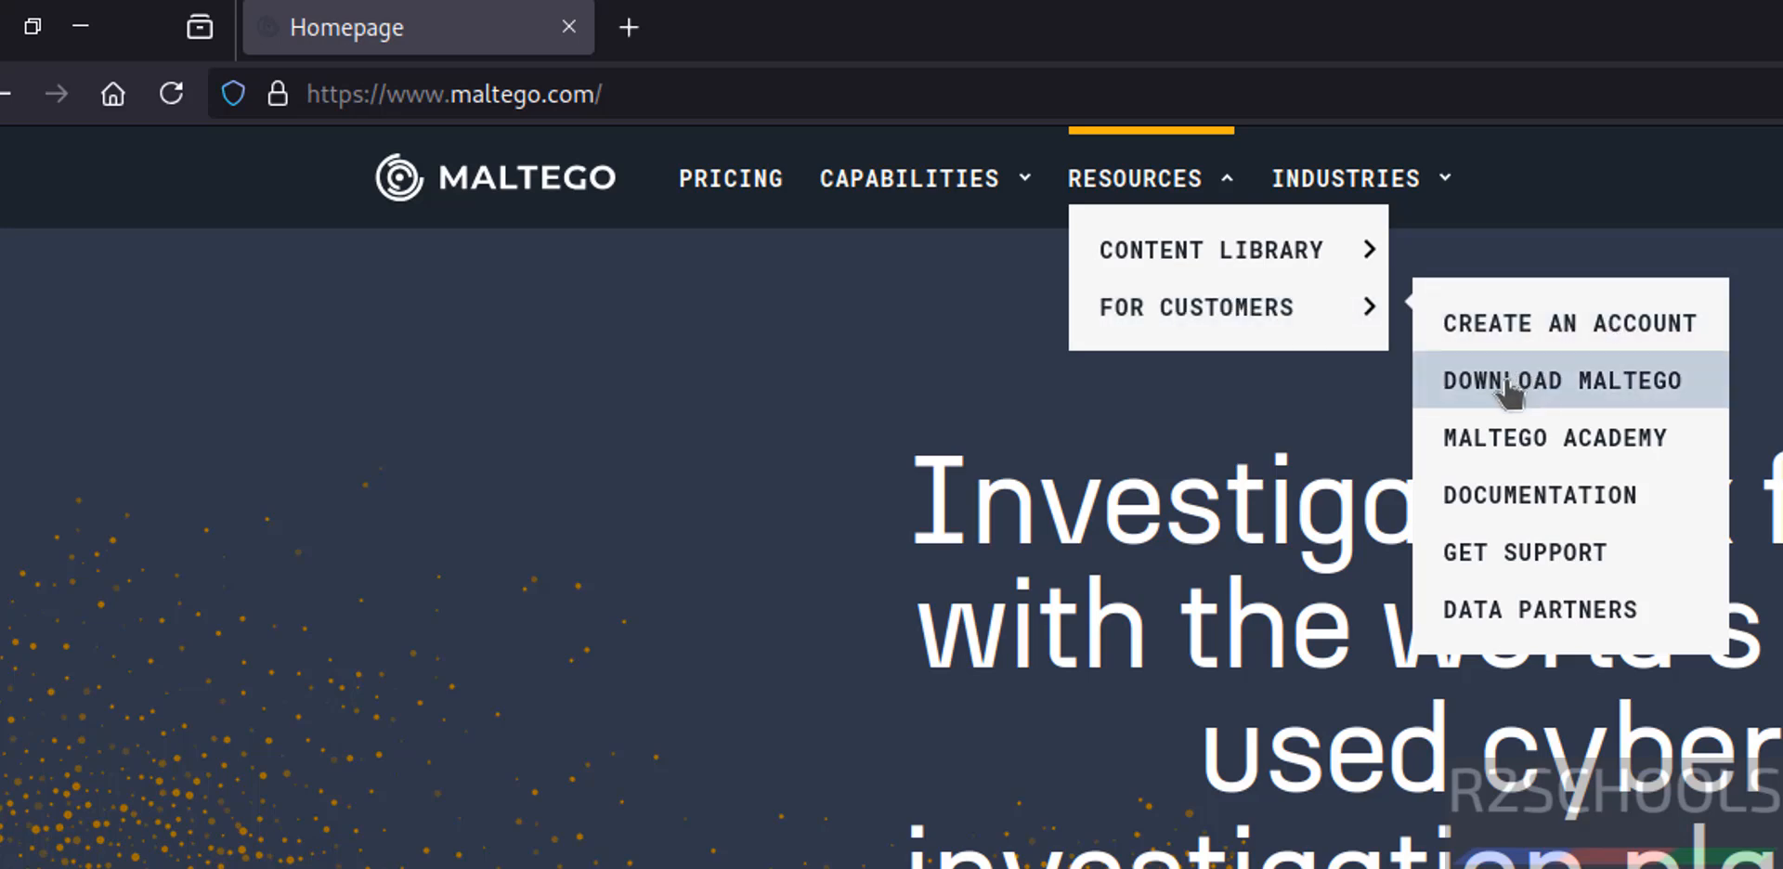
View the Maltego ID registration form and return to the Maltego homepage.
click(1586, 346)
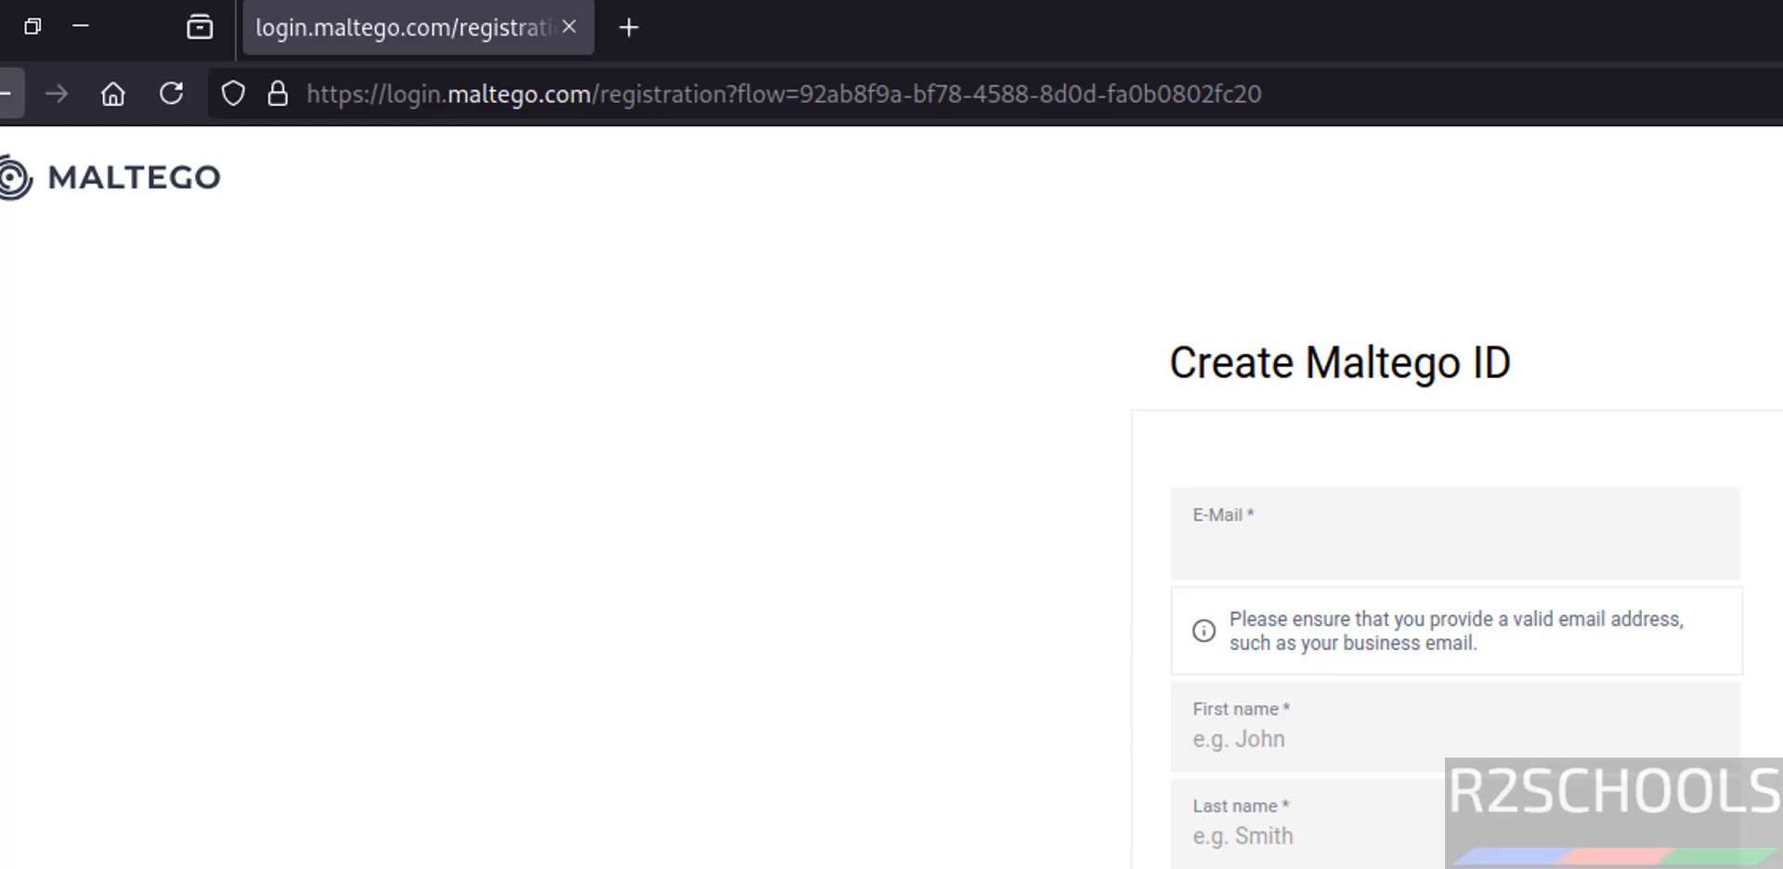
right_click(6, 97)
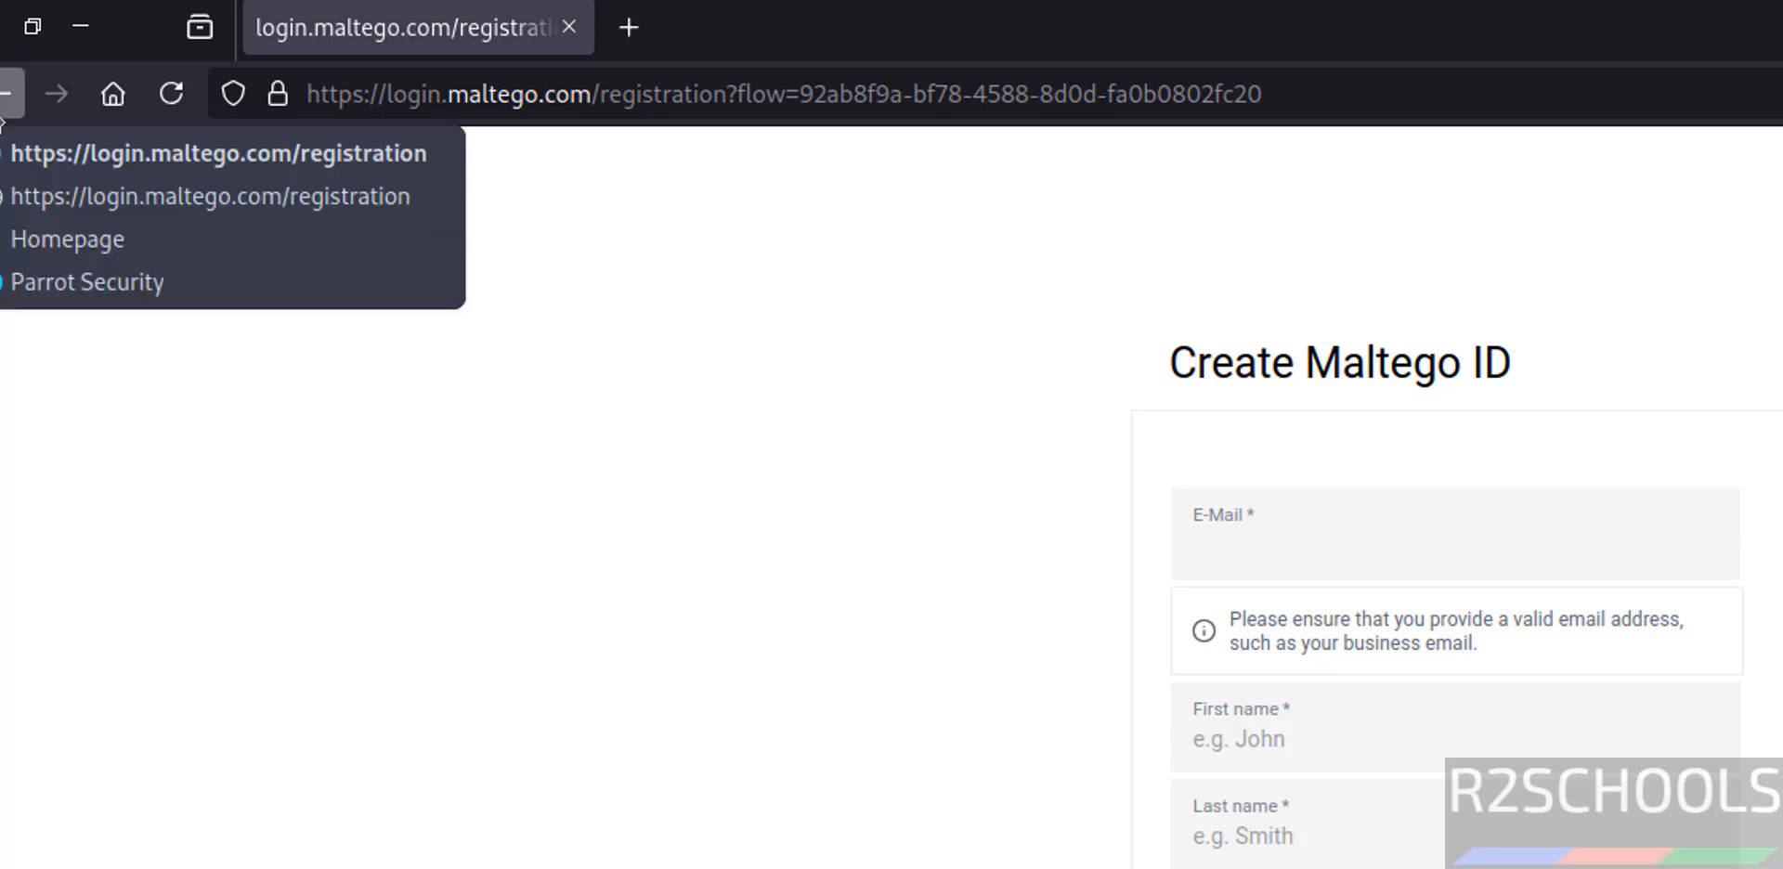
click(22, 242)
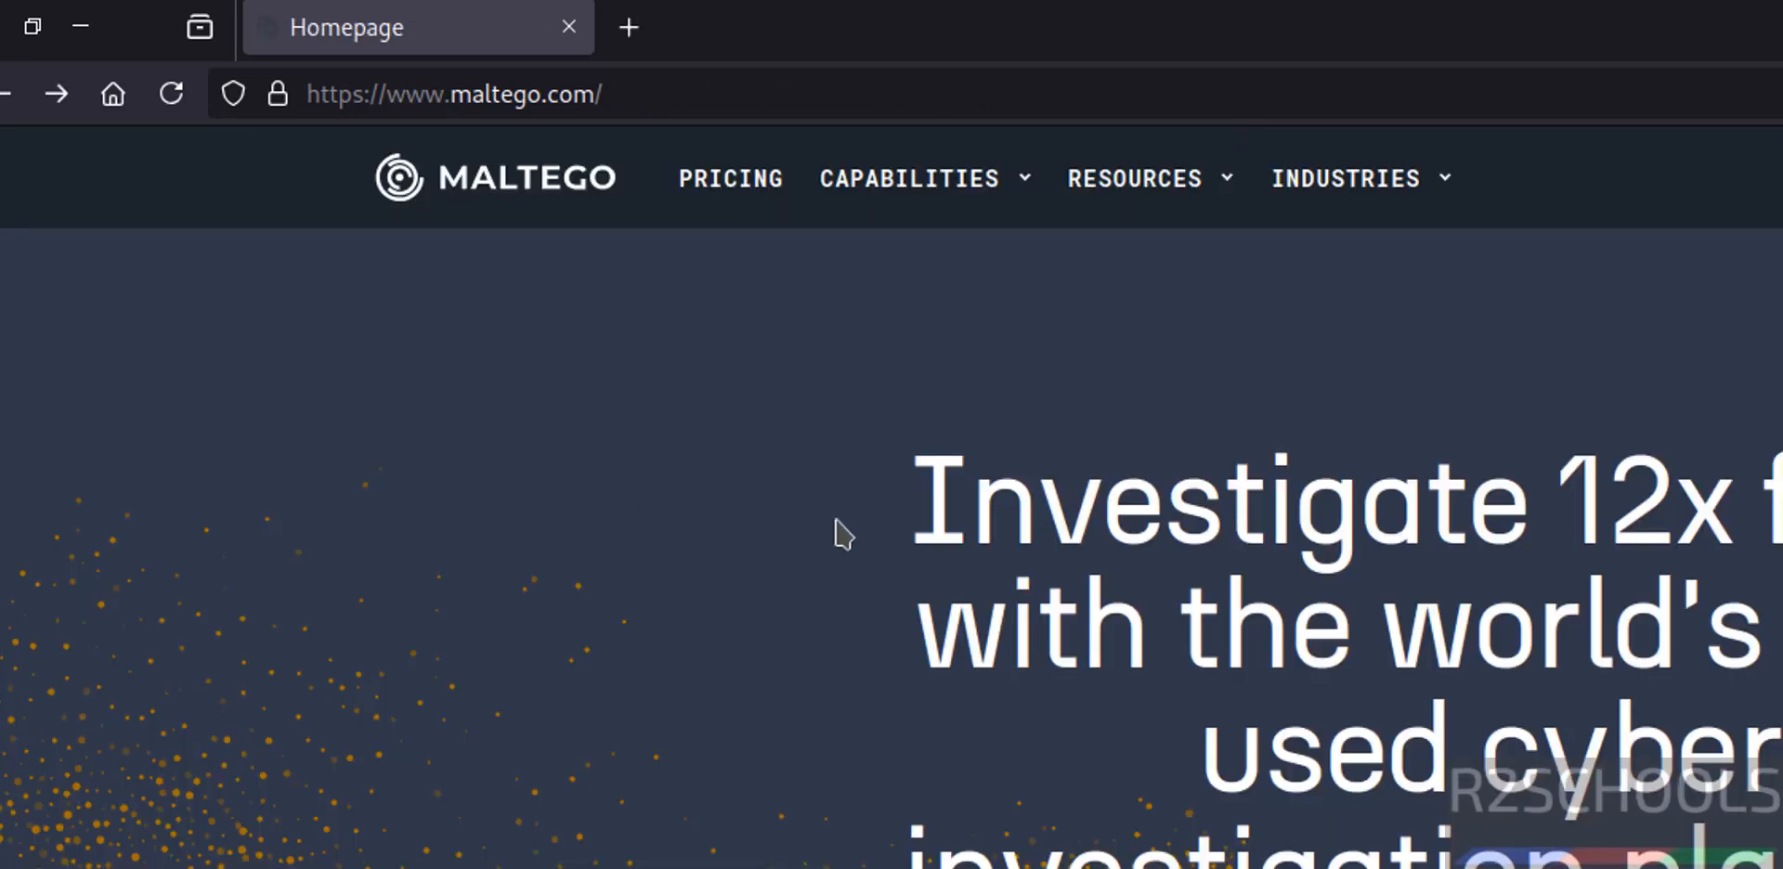
Open the Maltego downloads page from the homepage's customer resources.
mouse_move(1178, 193)
mouse_move(1183, 318)
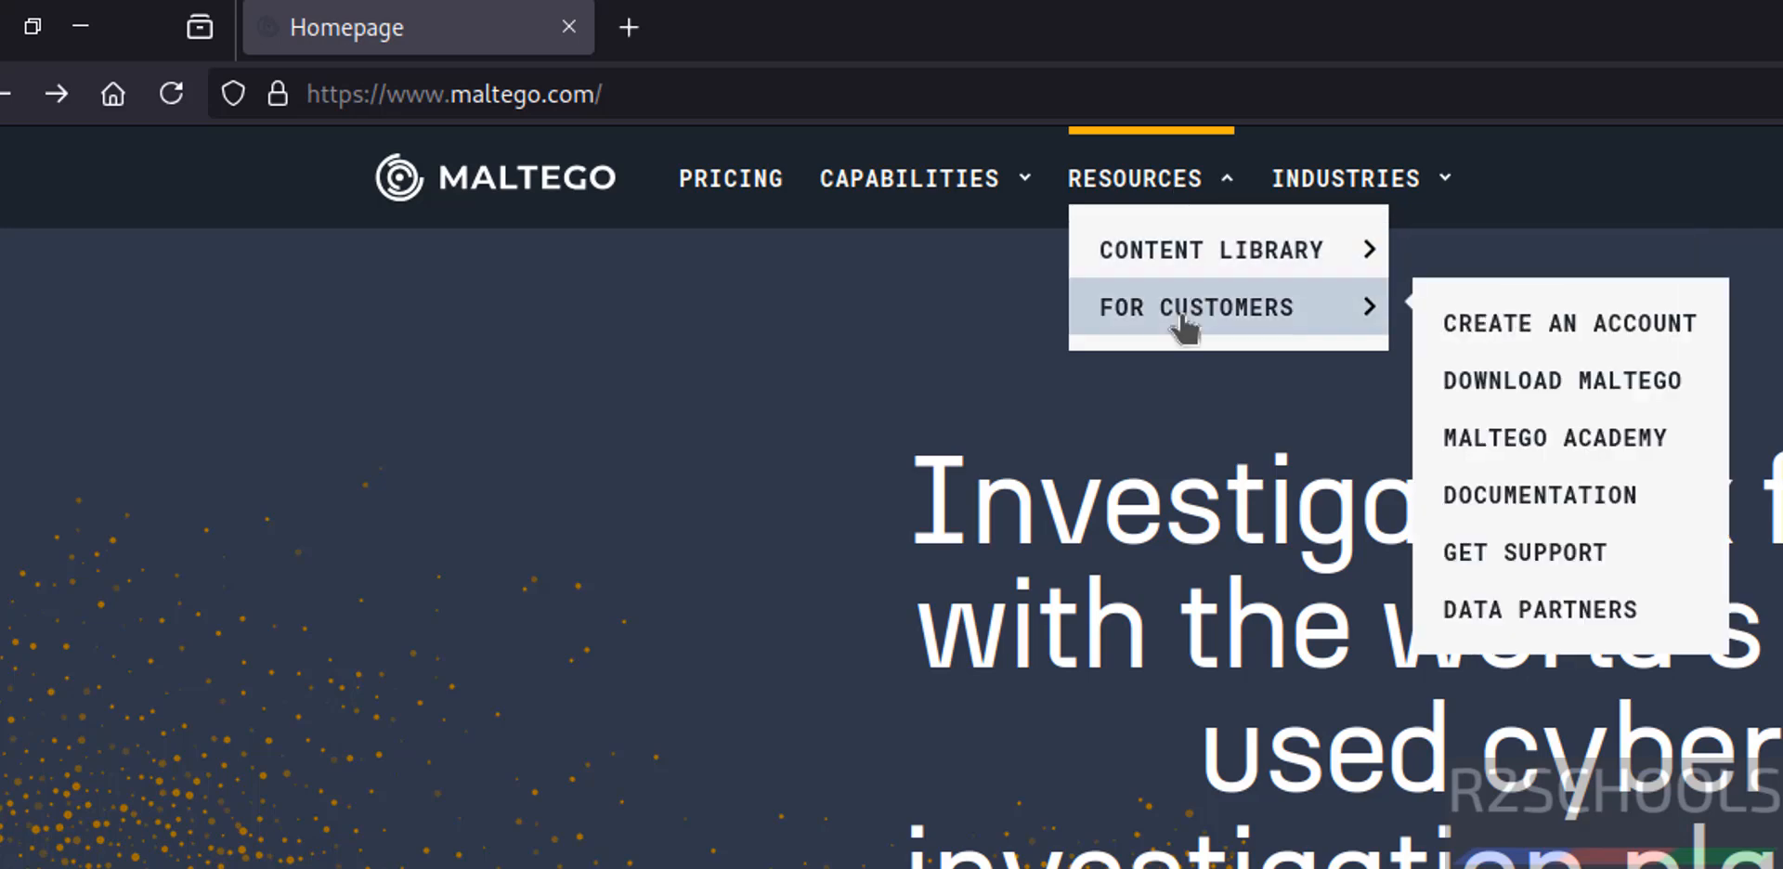
click(1607, 389)
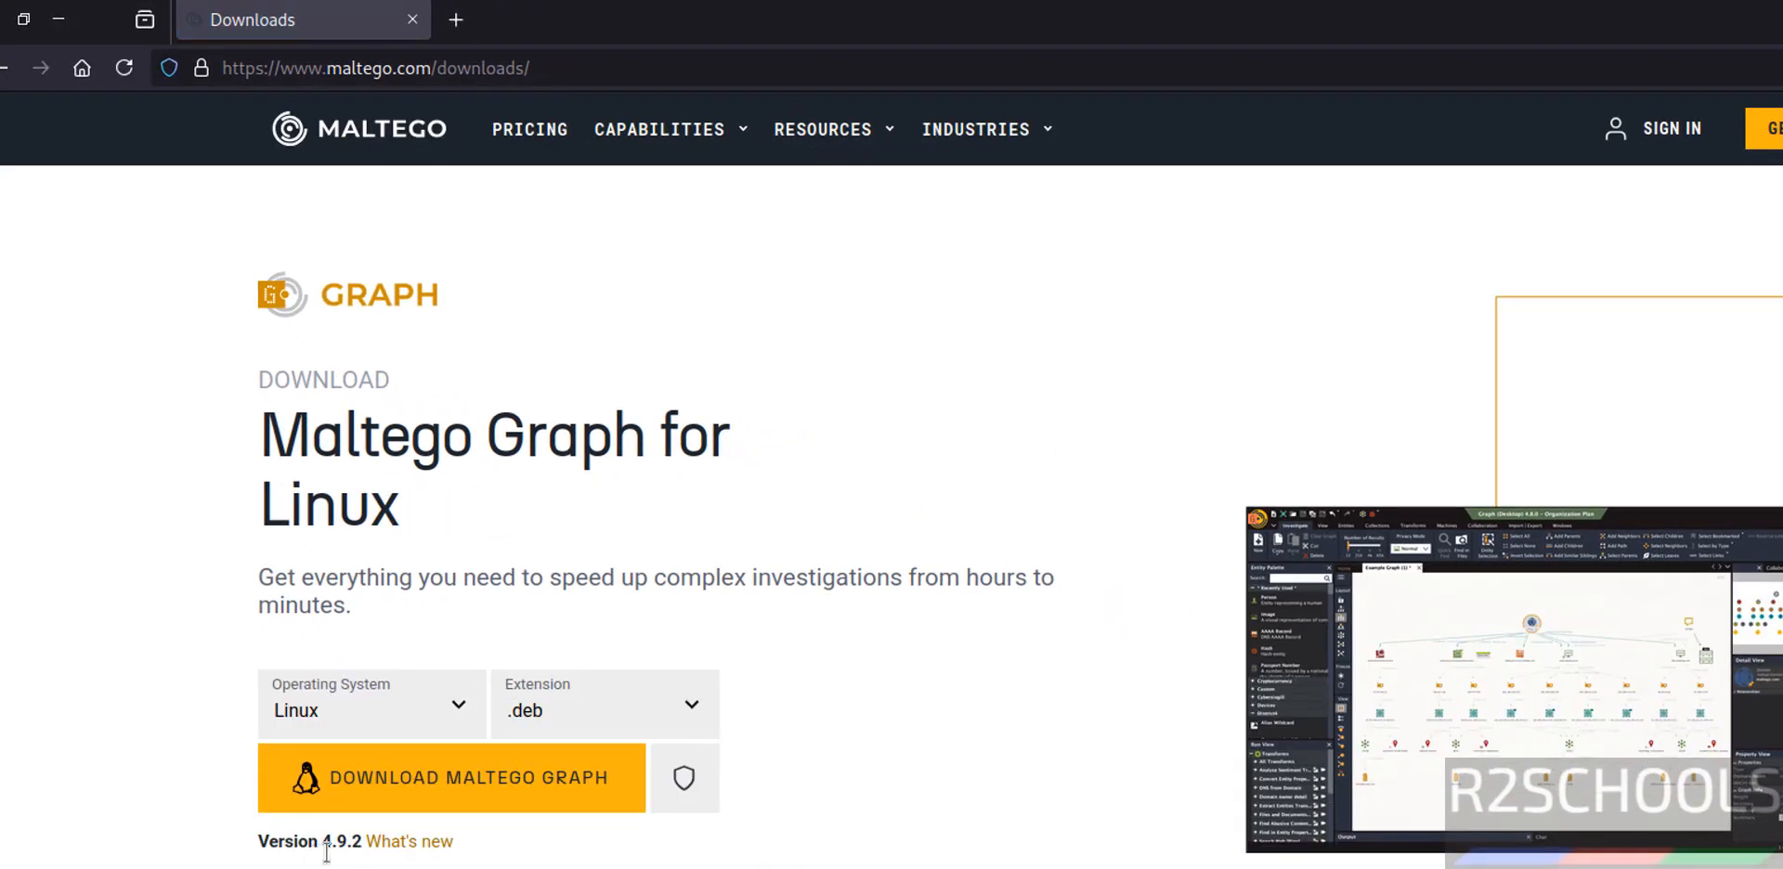
Download Maltego Graph for Linux as a .deb package, save Maltego.v4.9.2.deb in Downloads, and check the download's progress.
click(396, 726)
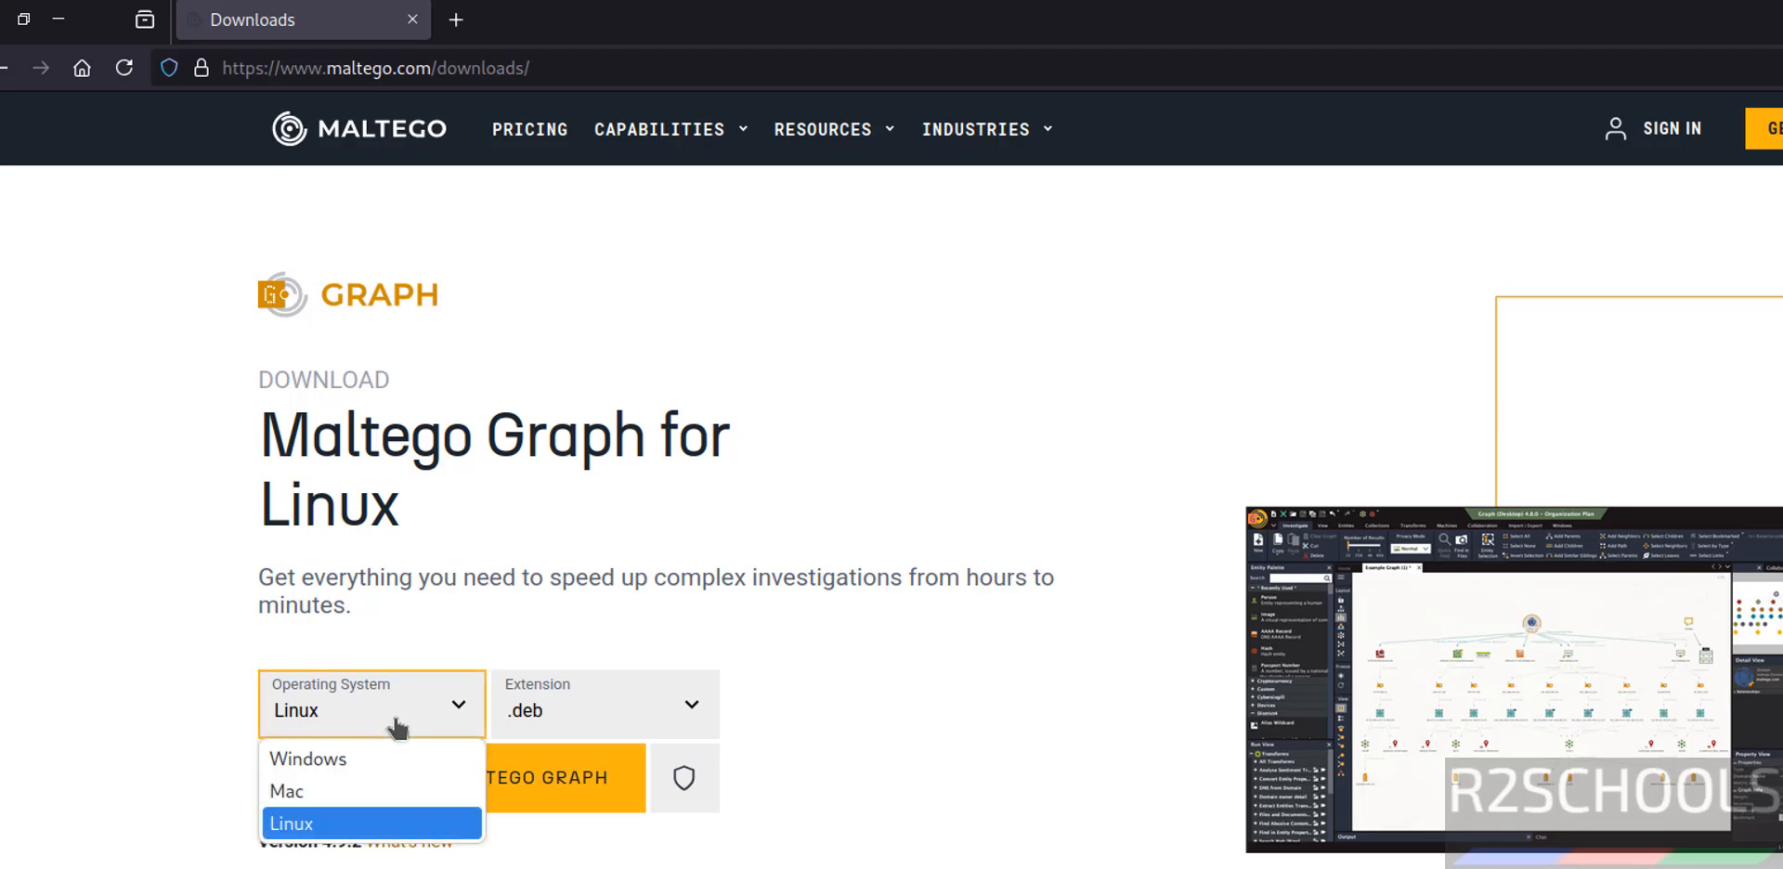
click(398, 728)
click(525, 719)
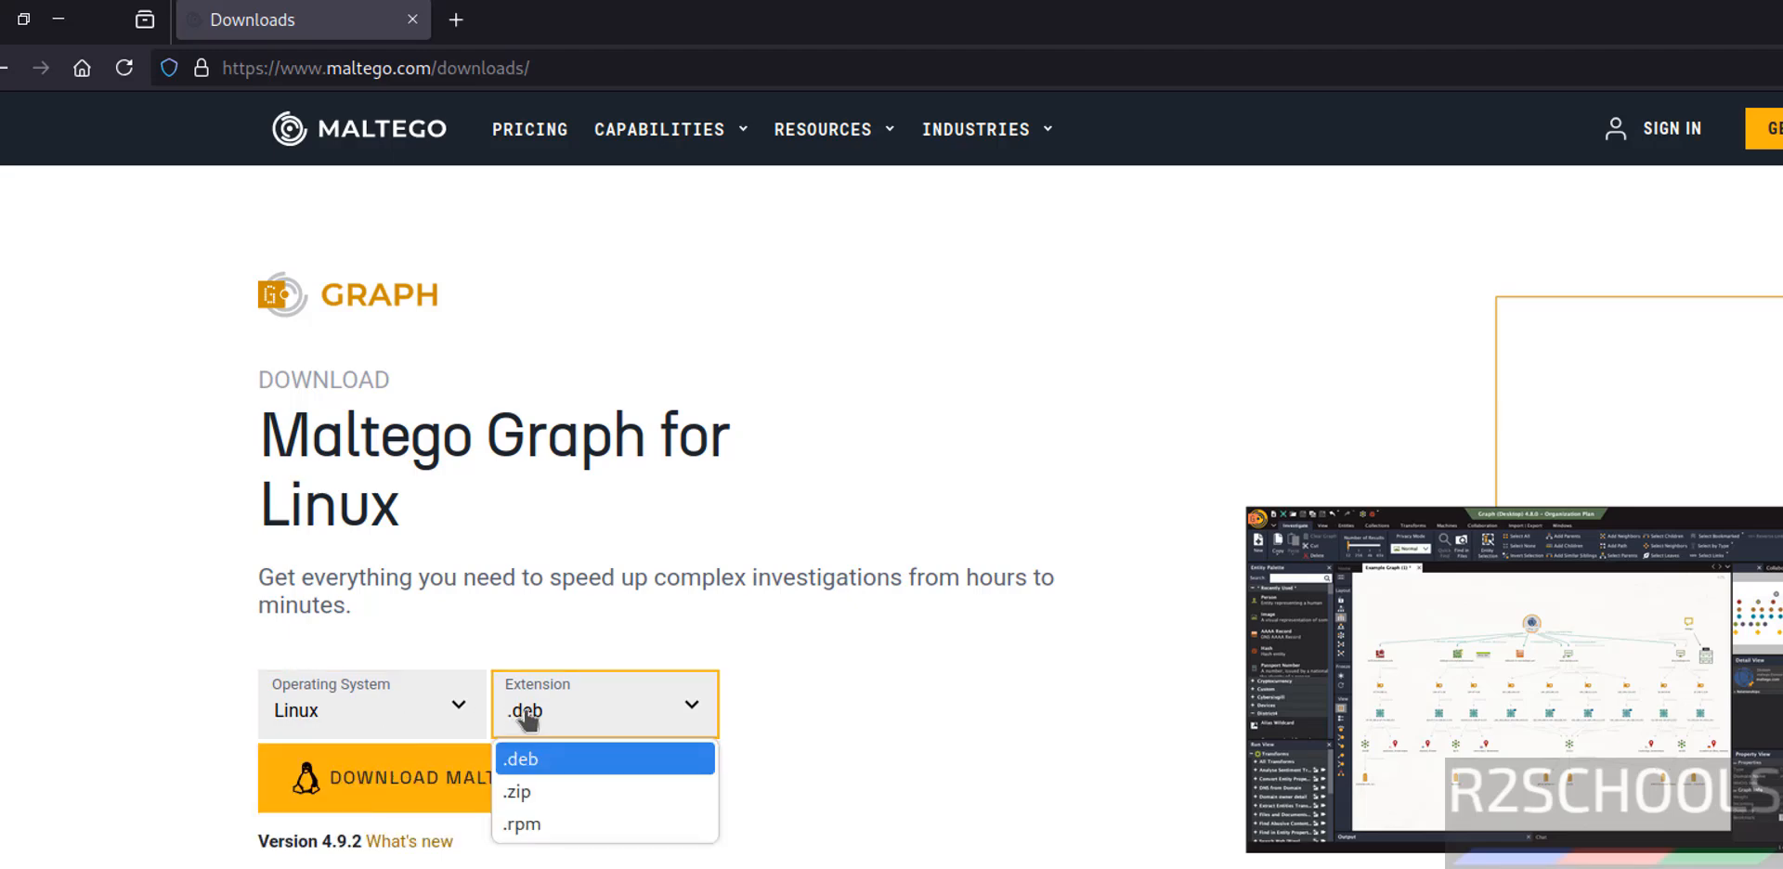
click(547, 773)
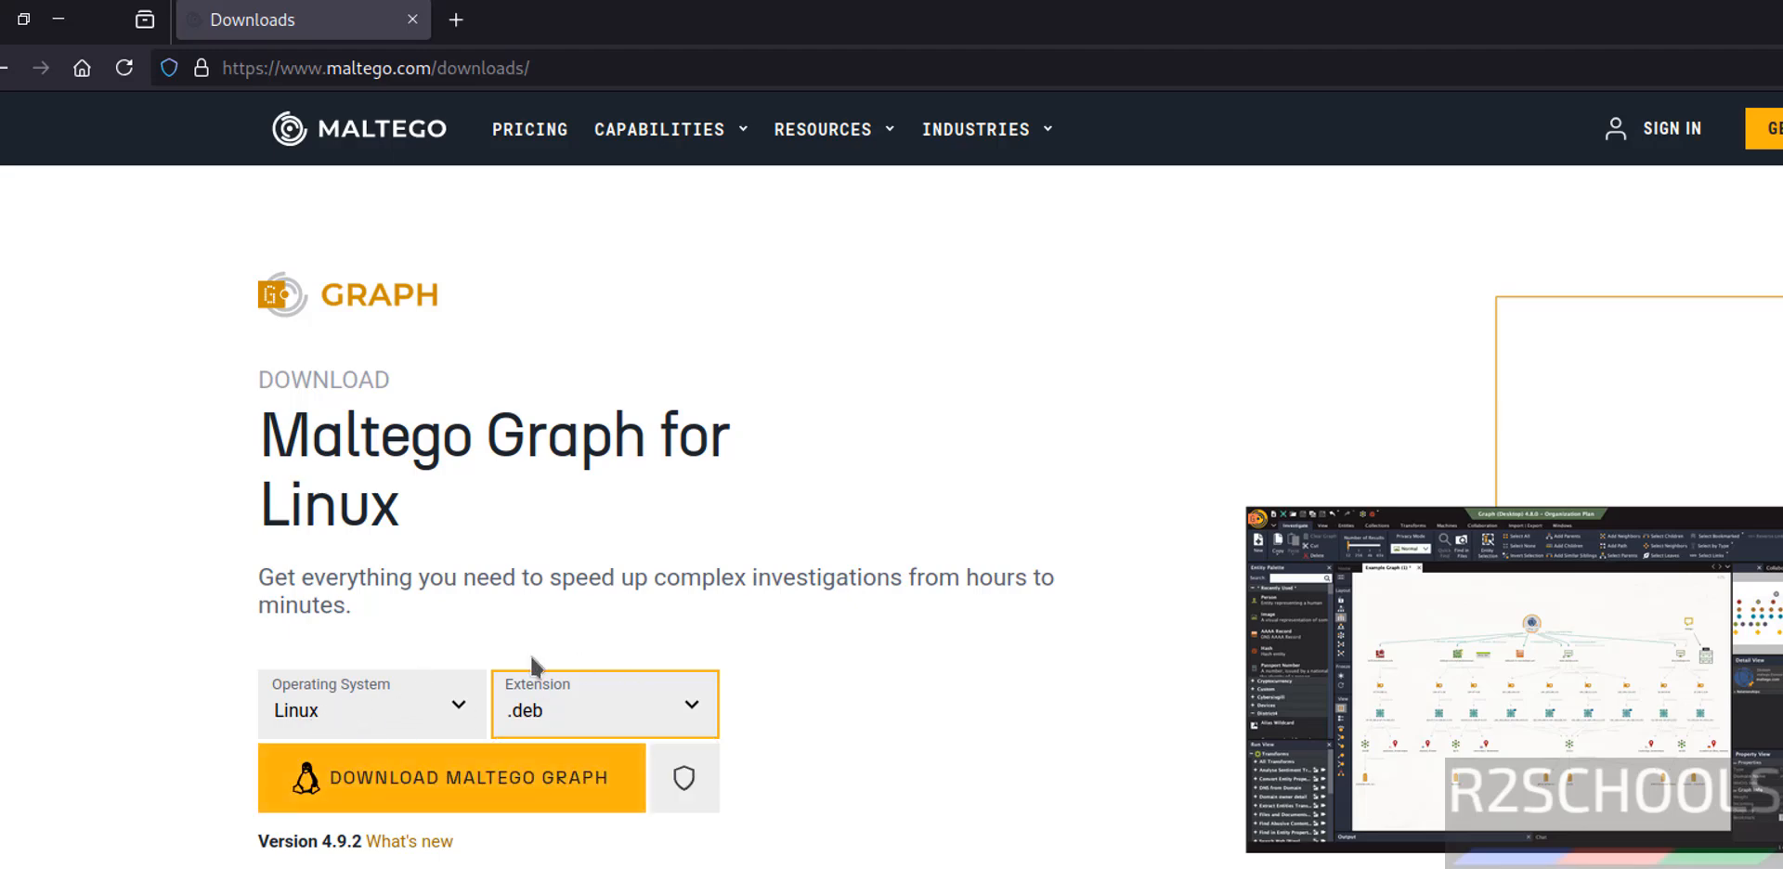
click(395, 780)
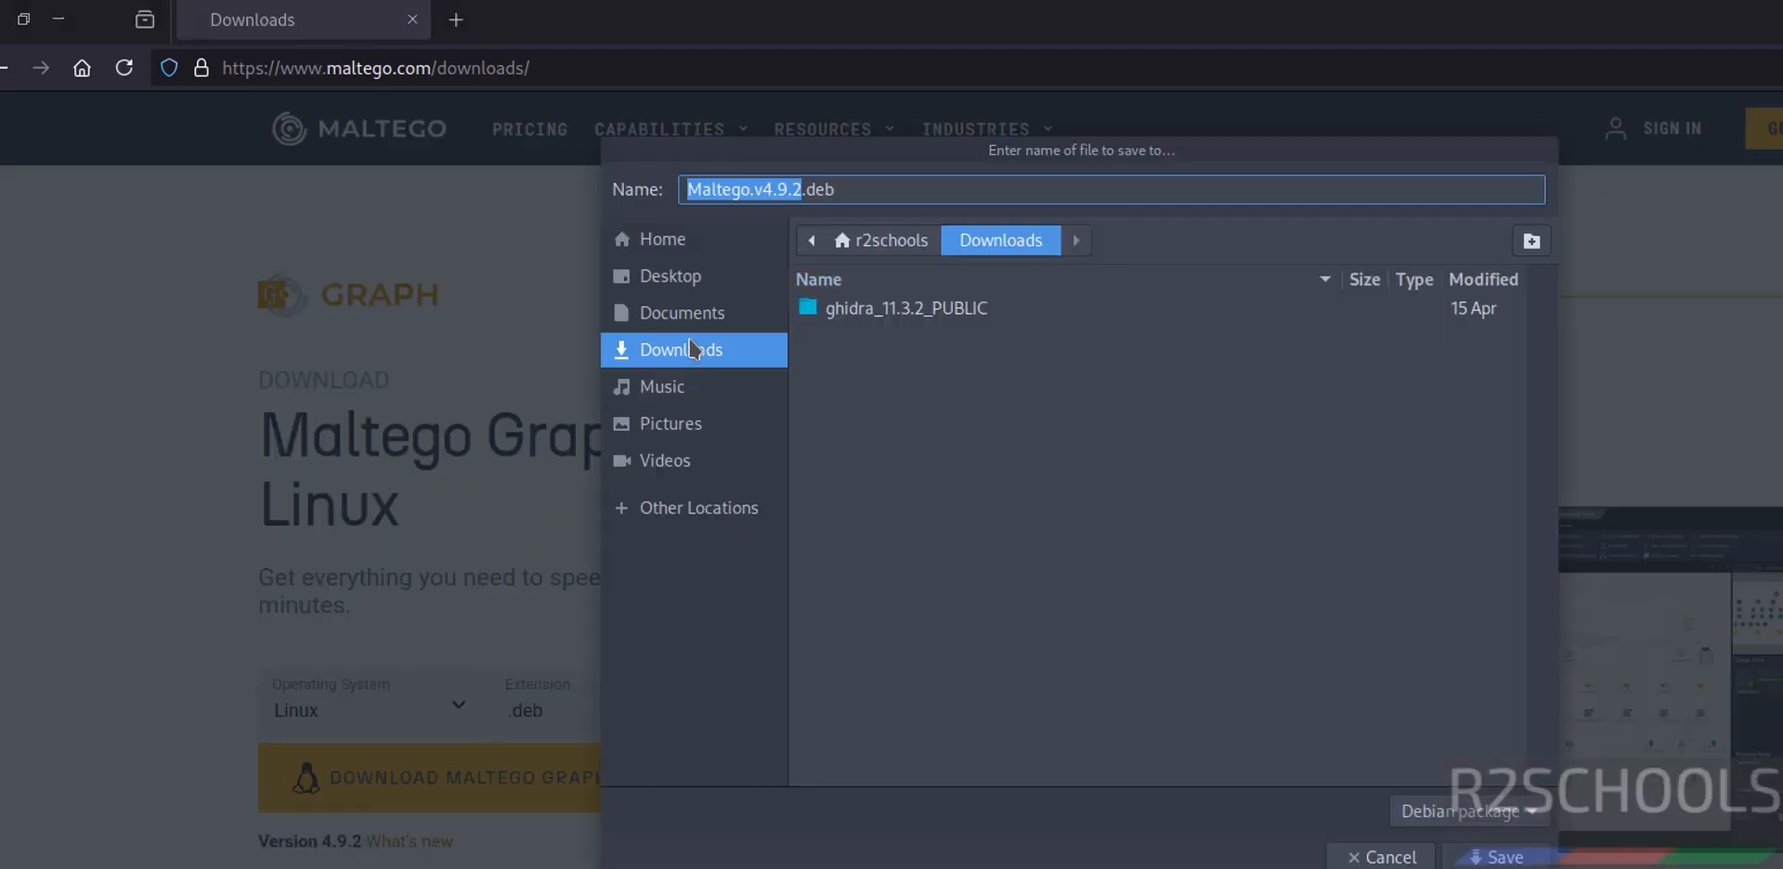
click(1498, 856)
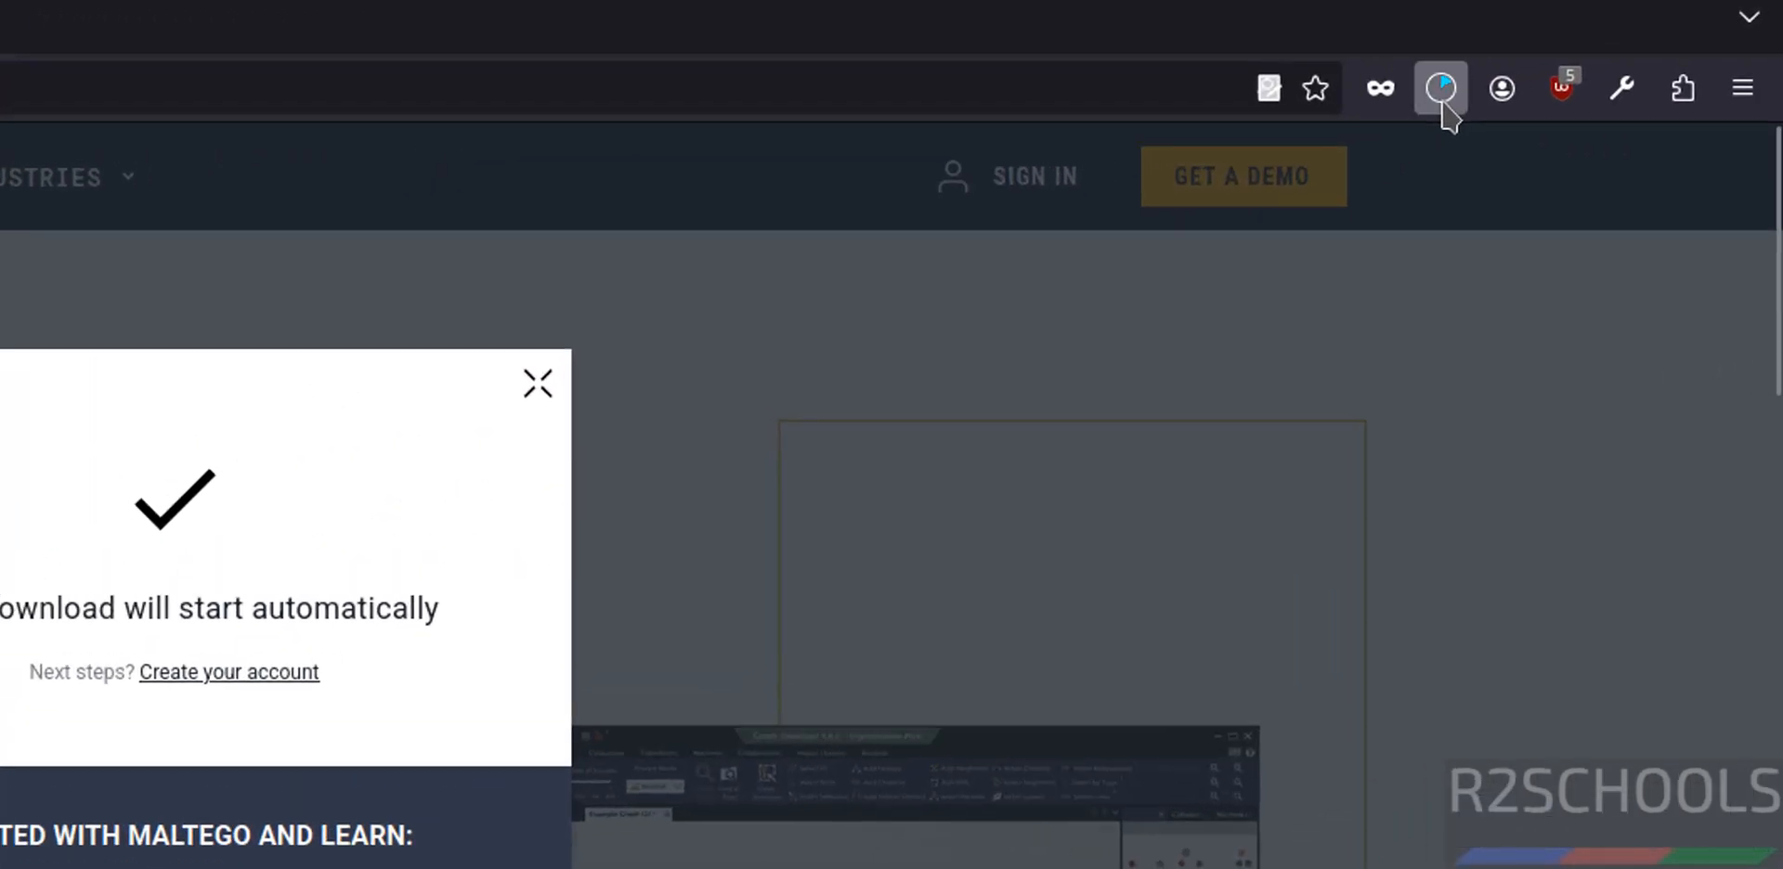
click(1441, 90)
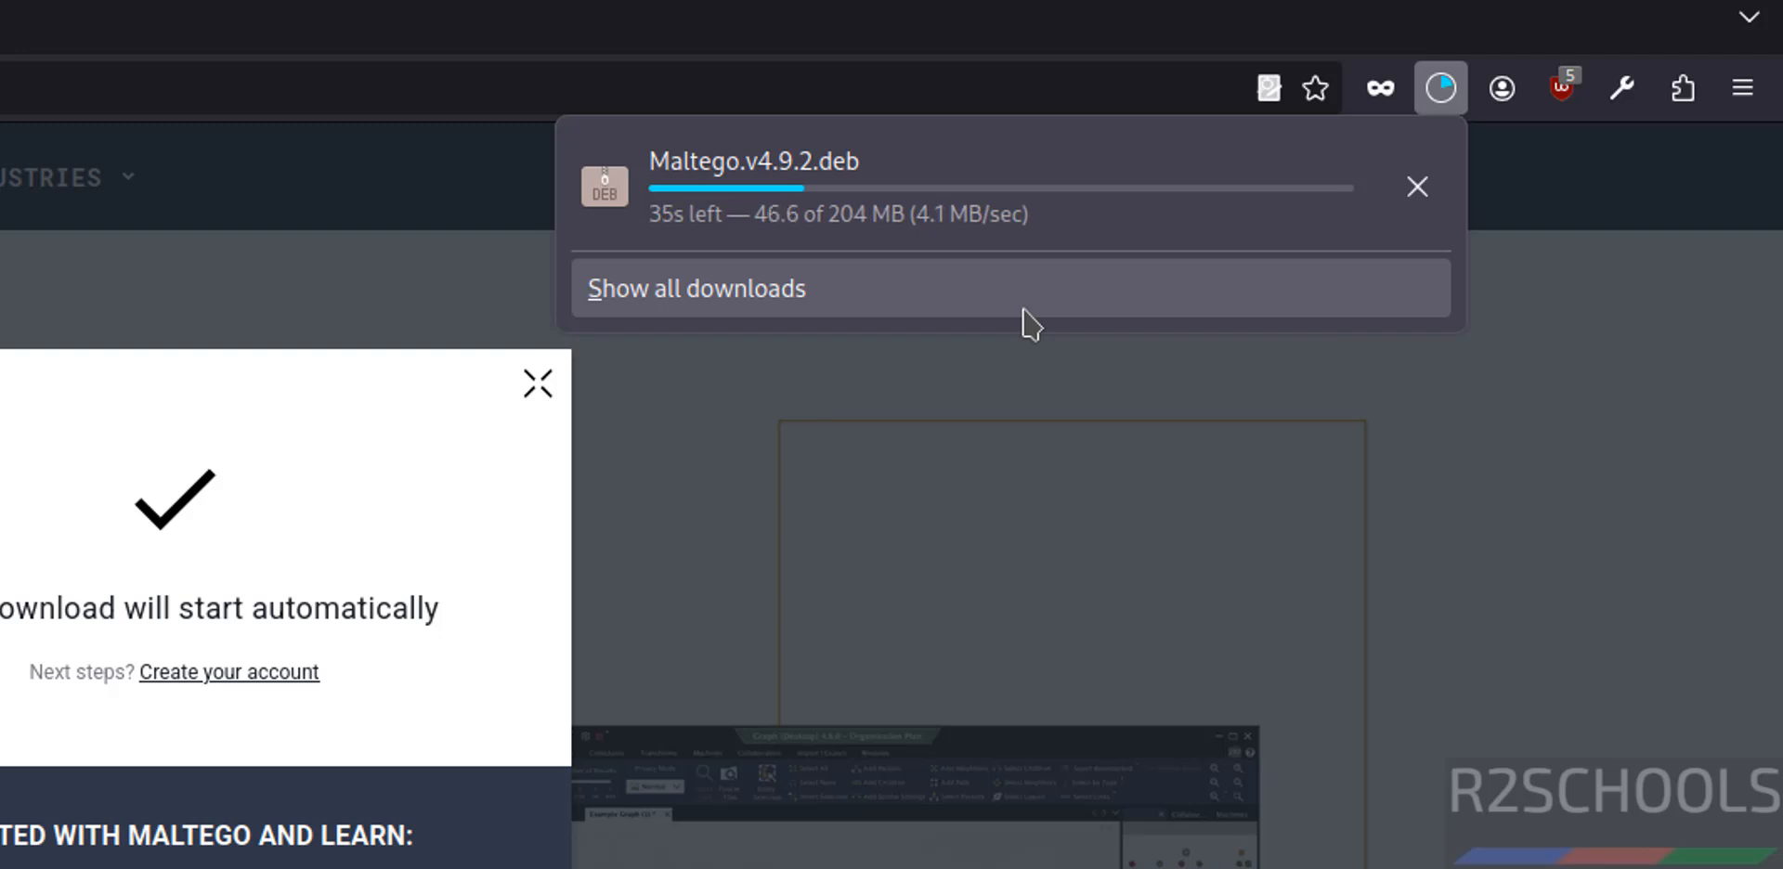
click(226, 845)
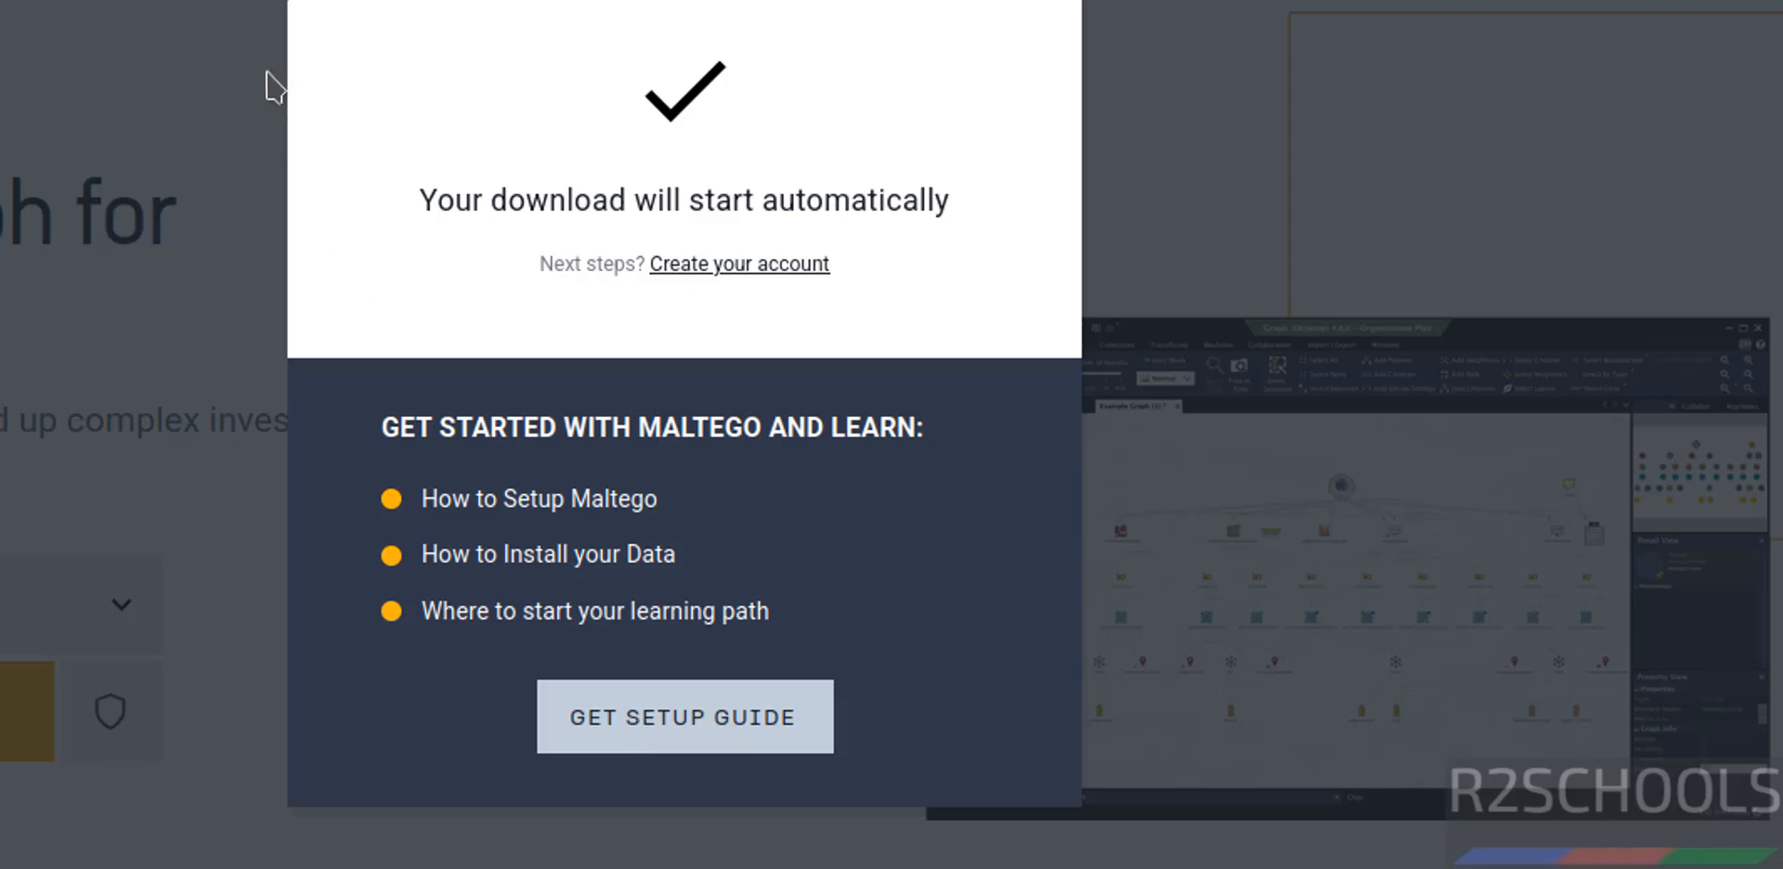
Open the Maltego setup guide and show the Linux installation instructions for Maltego Graph.
click(701, 738)
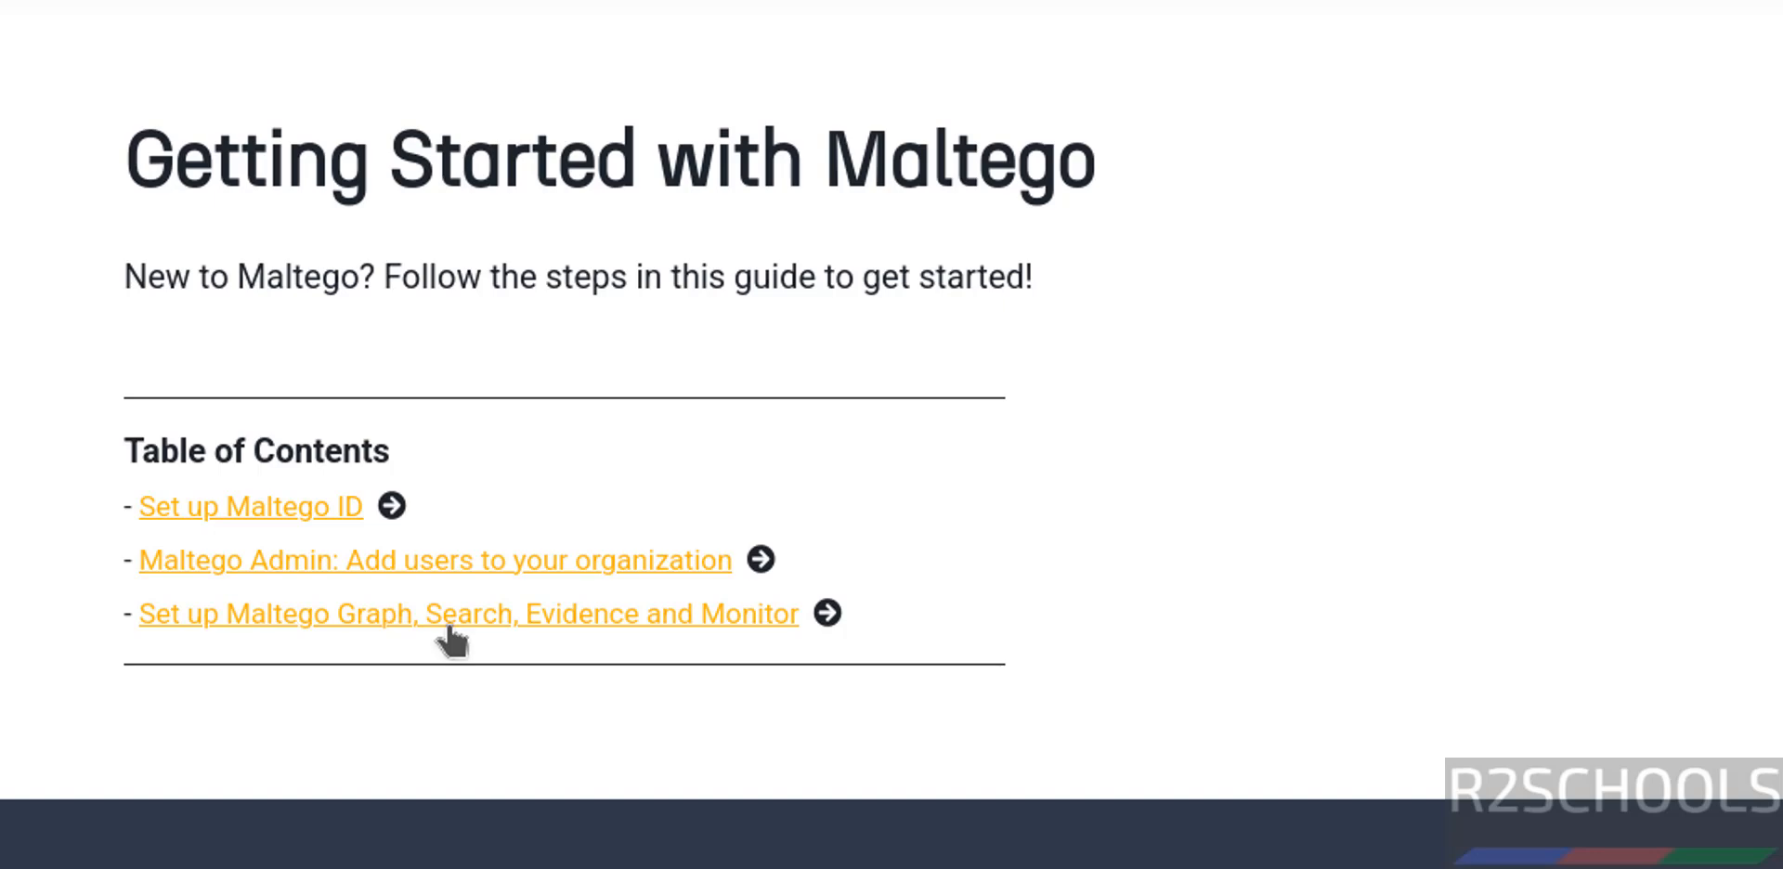
click(452, 639)
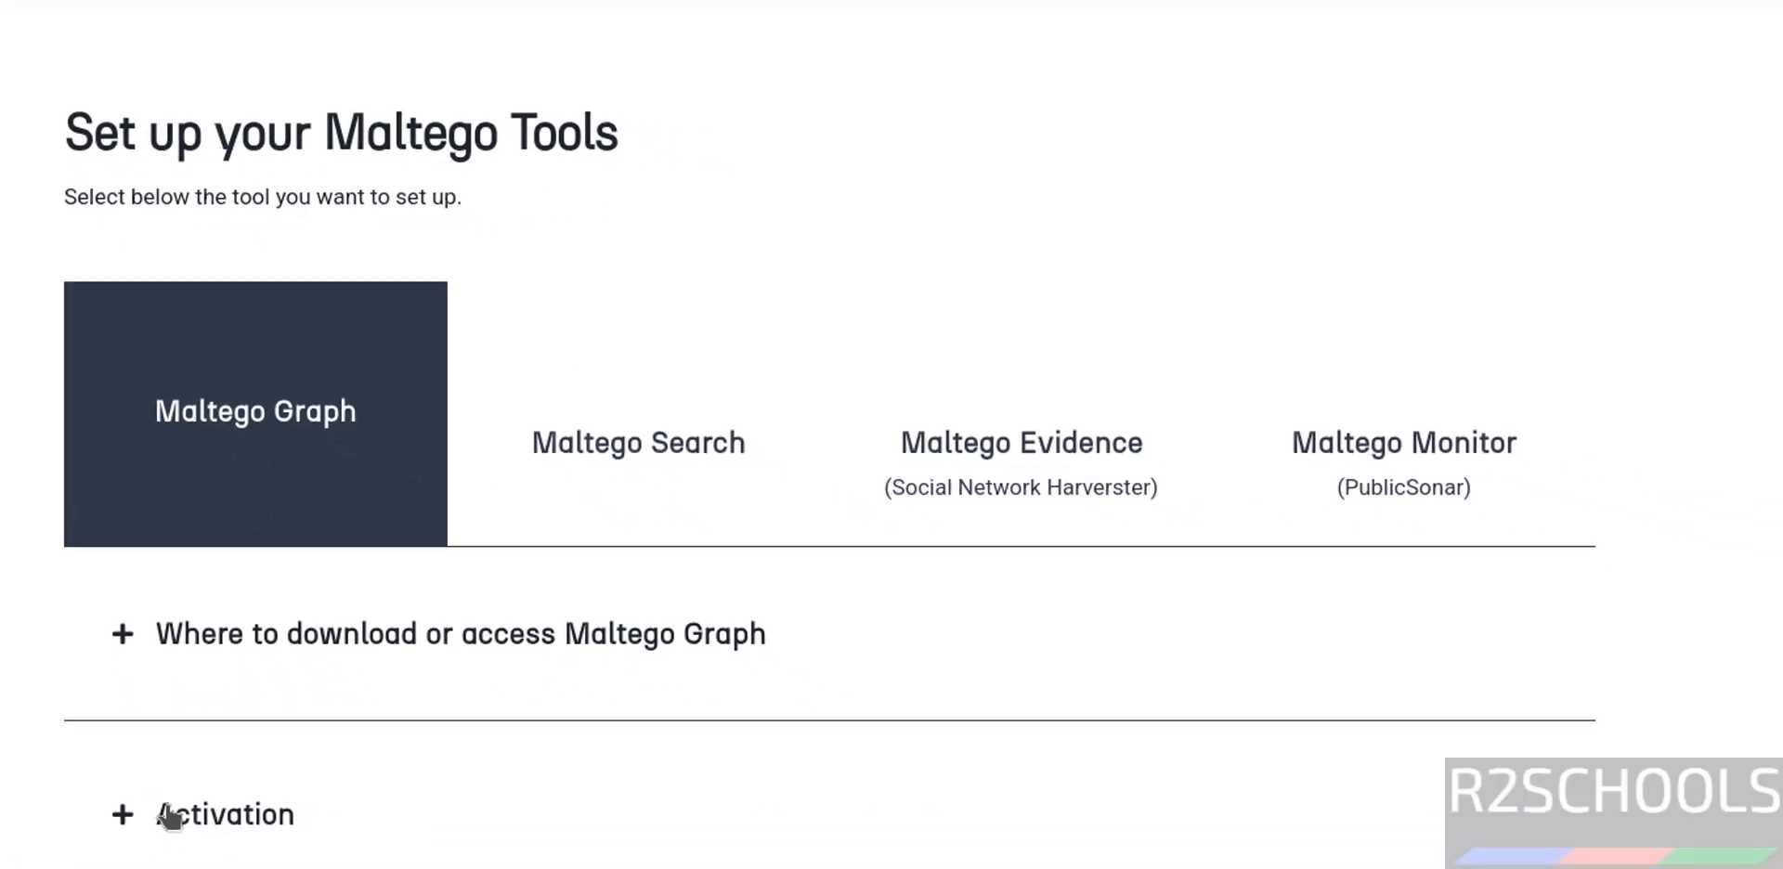
click(133, 604)
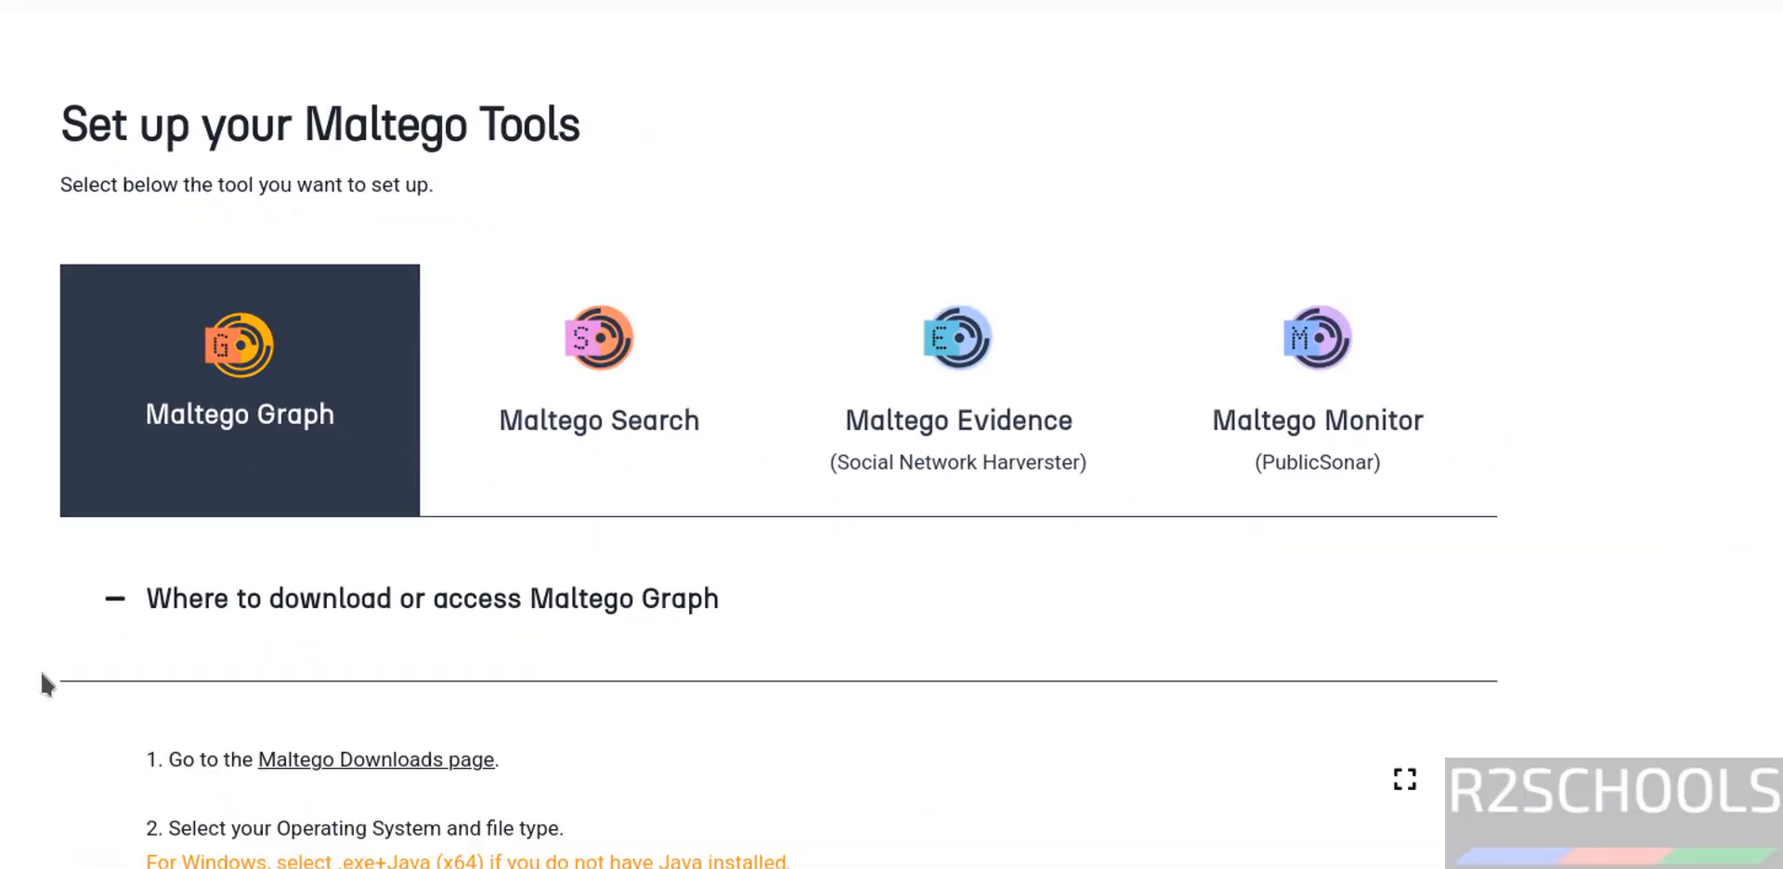
scroll(41, 667, down, 10)
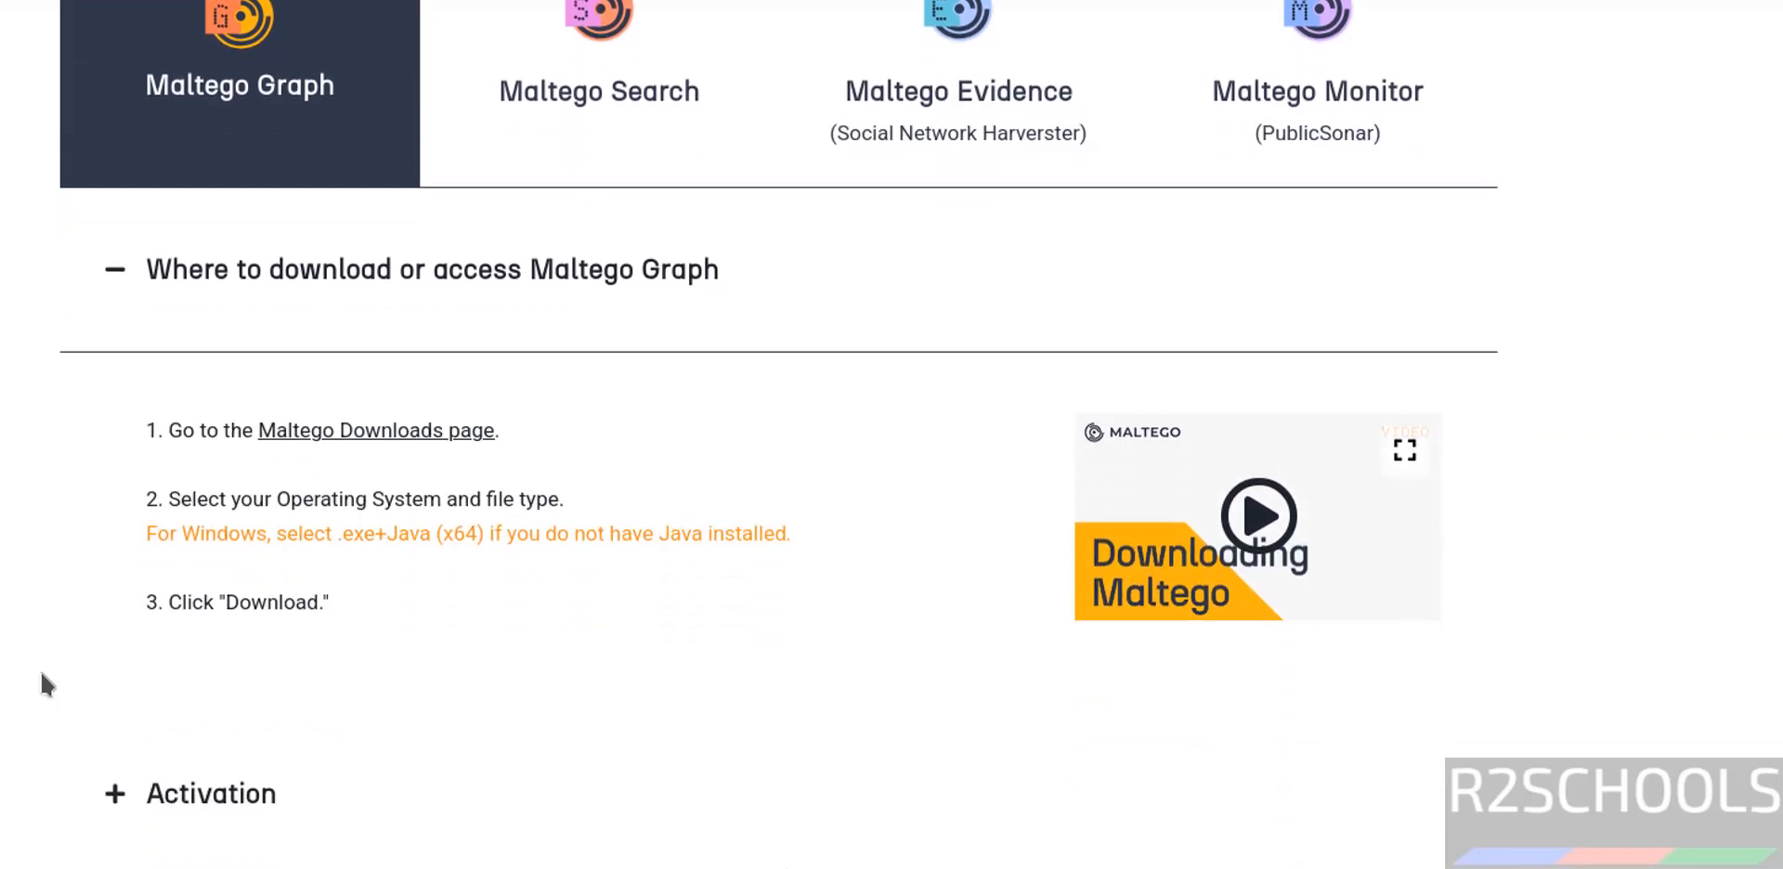
click(226, 137)
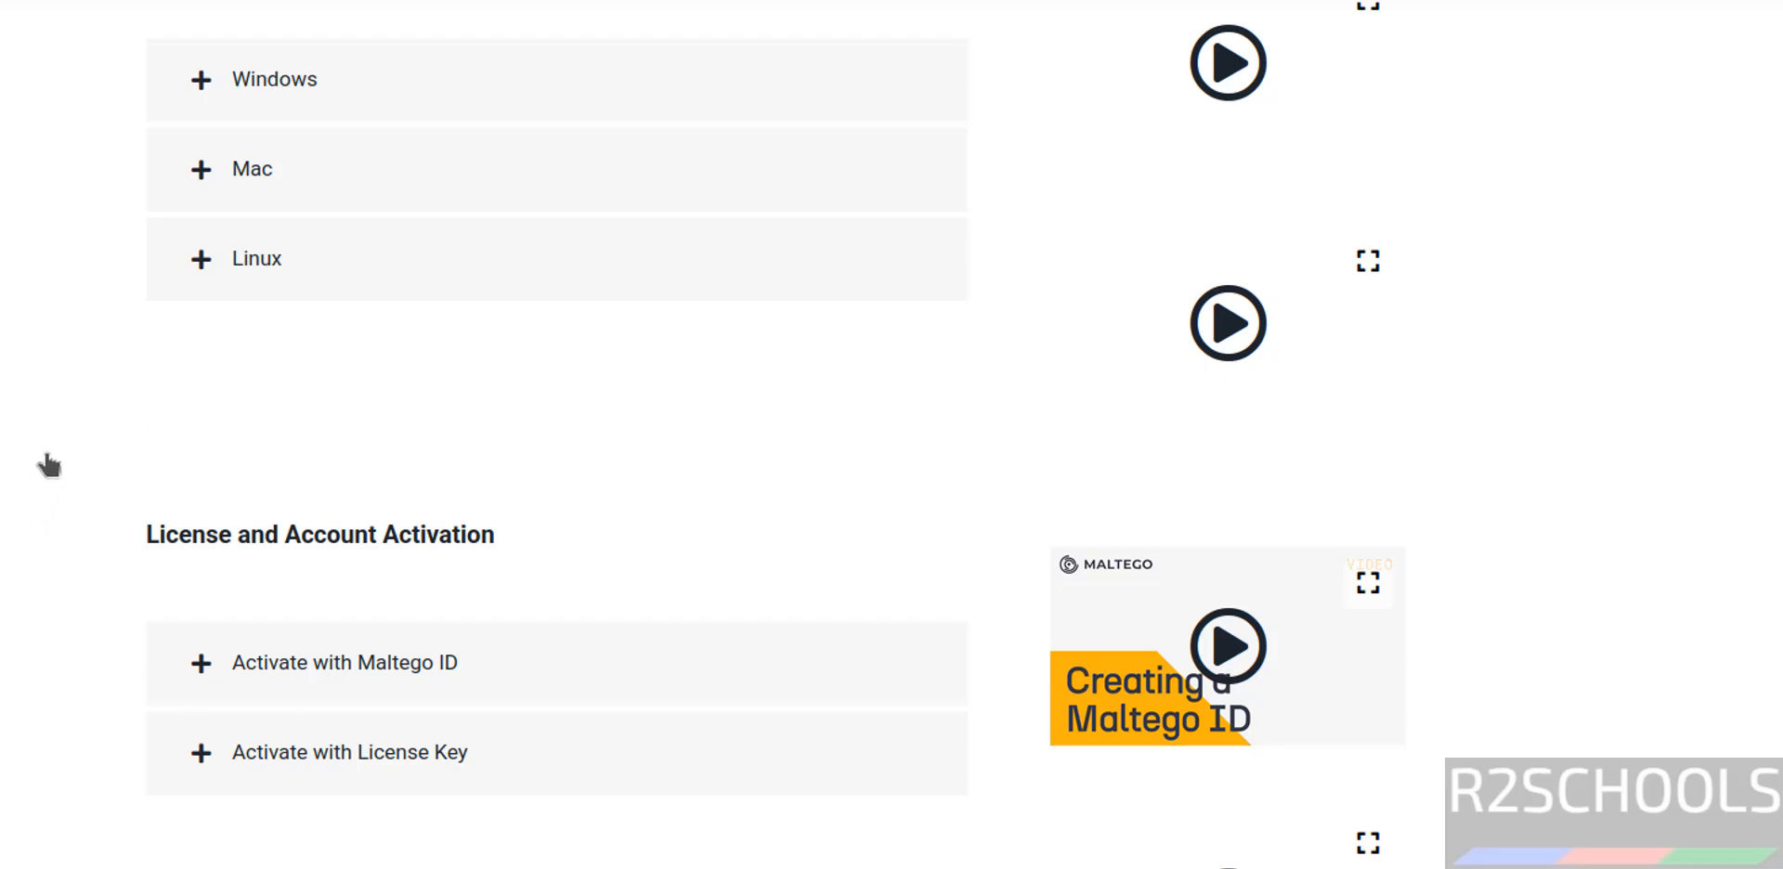
click(269, 283)
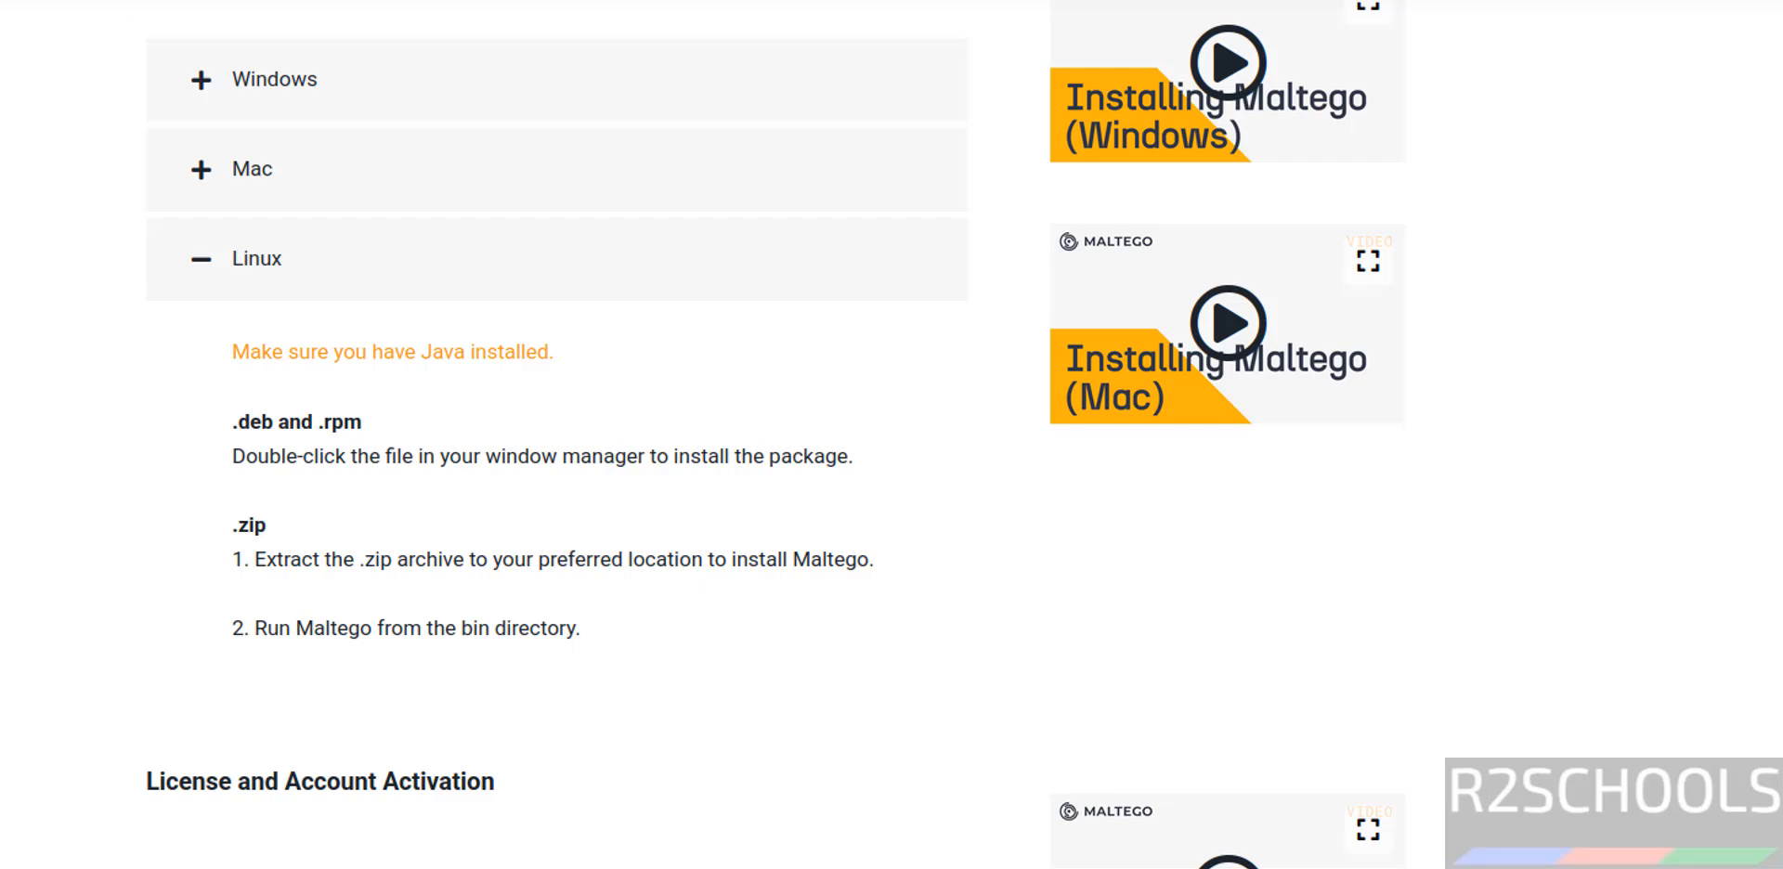
Open a terminal and check the installed Java version with java --version.
key(ctrl+alt+t)
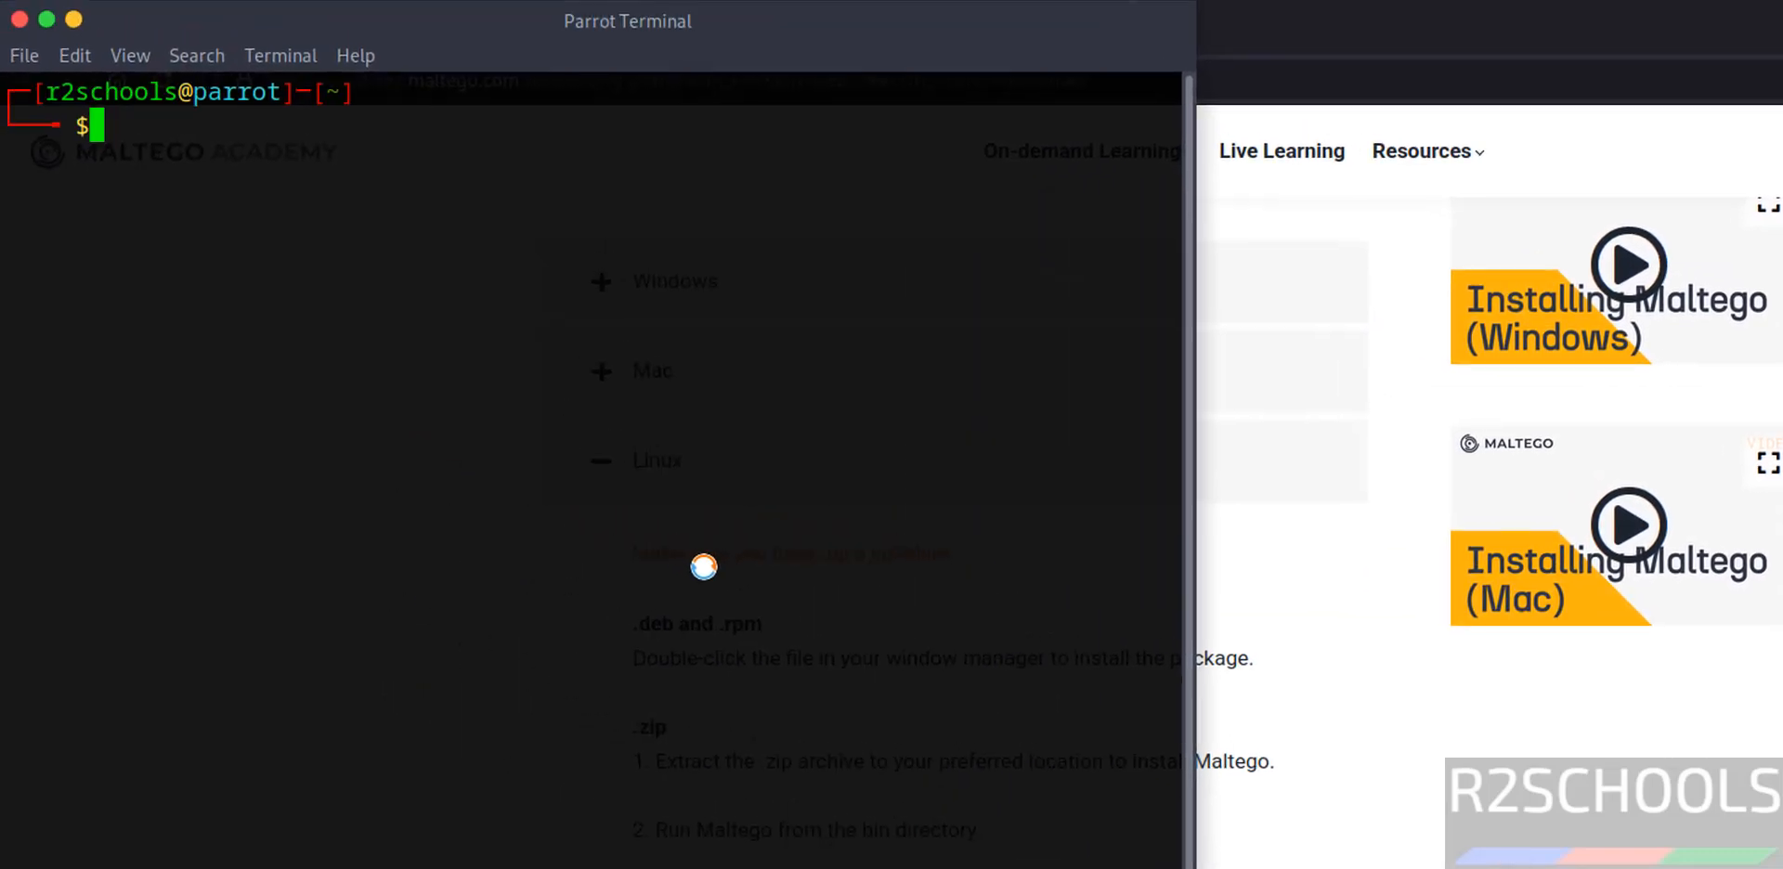
text(java -)
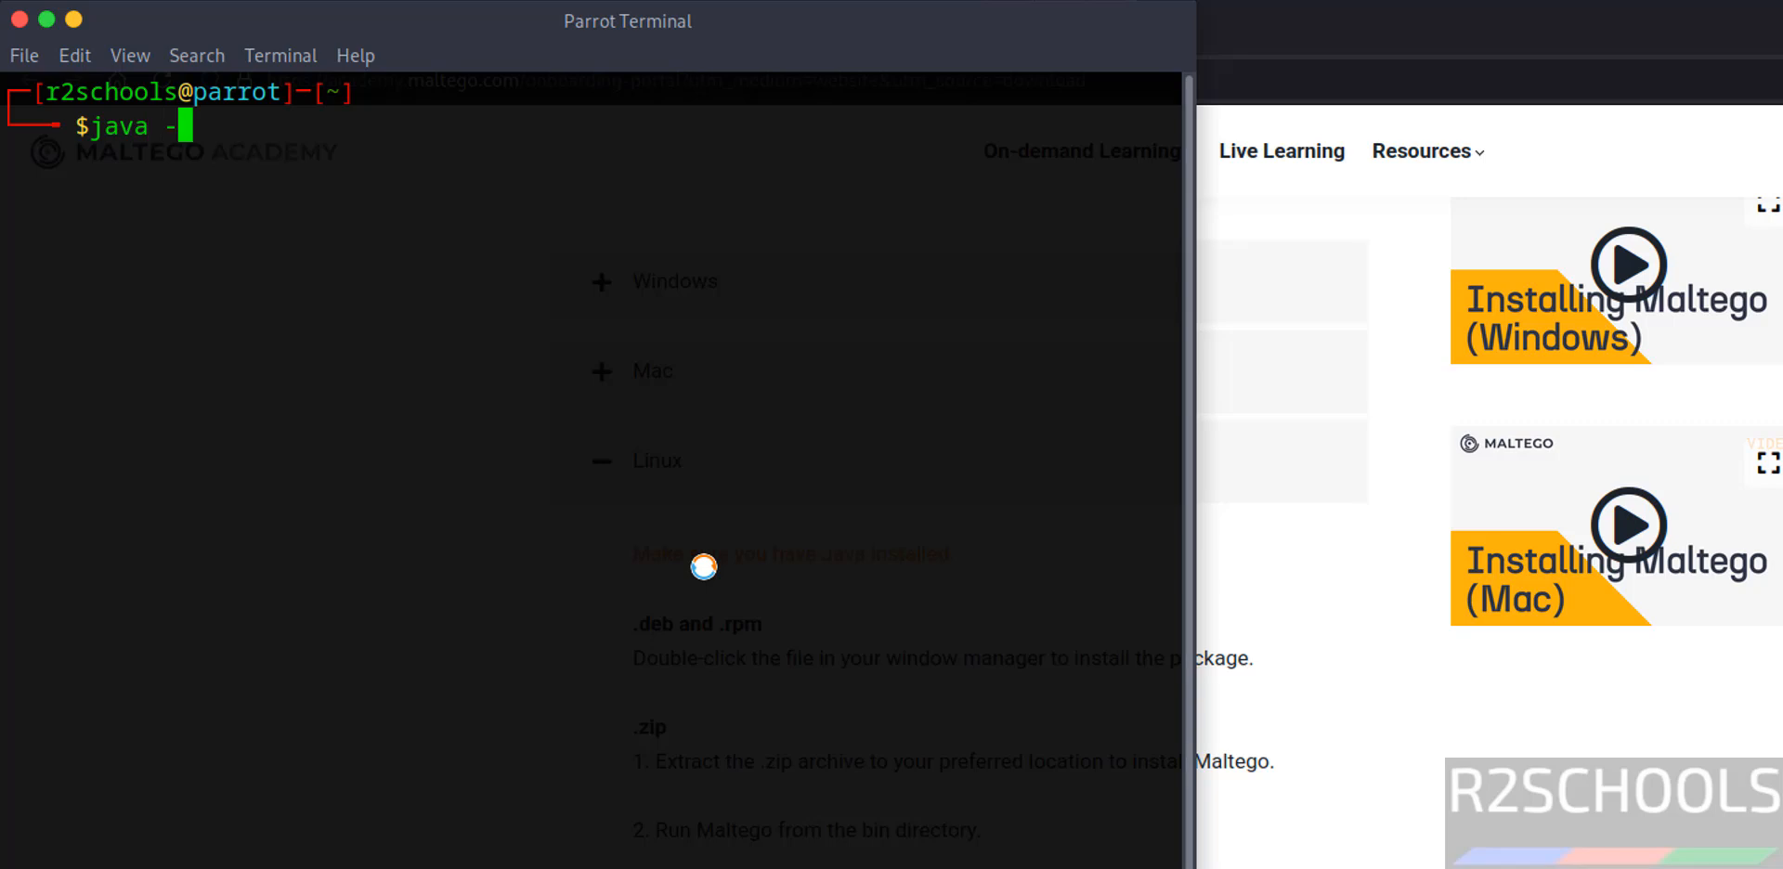
text(-version)
key(Return)
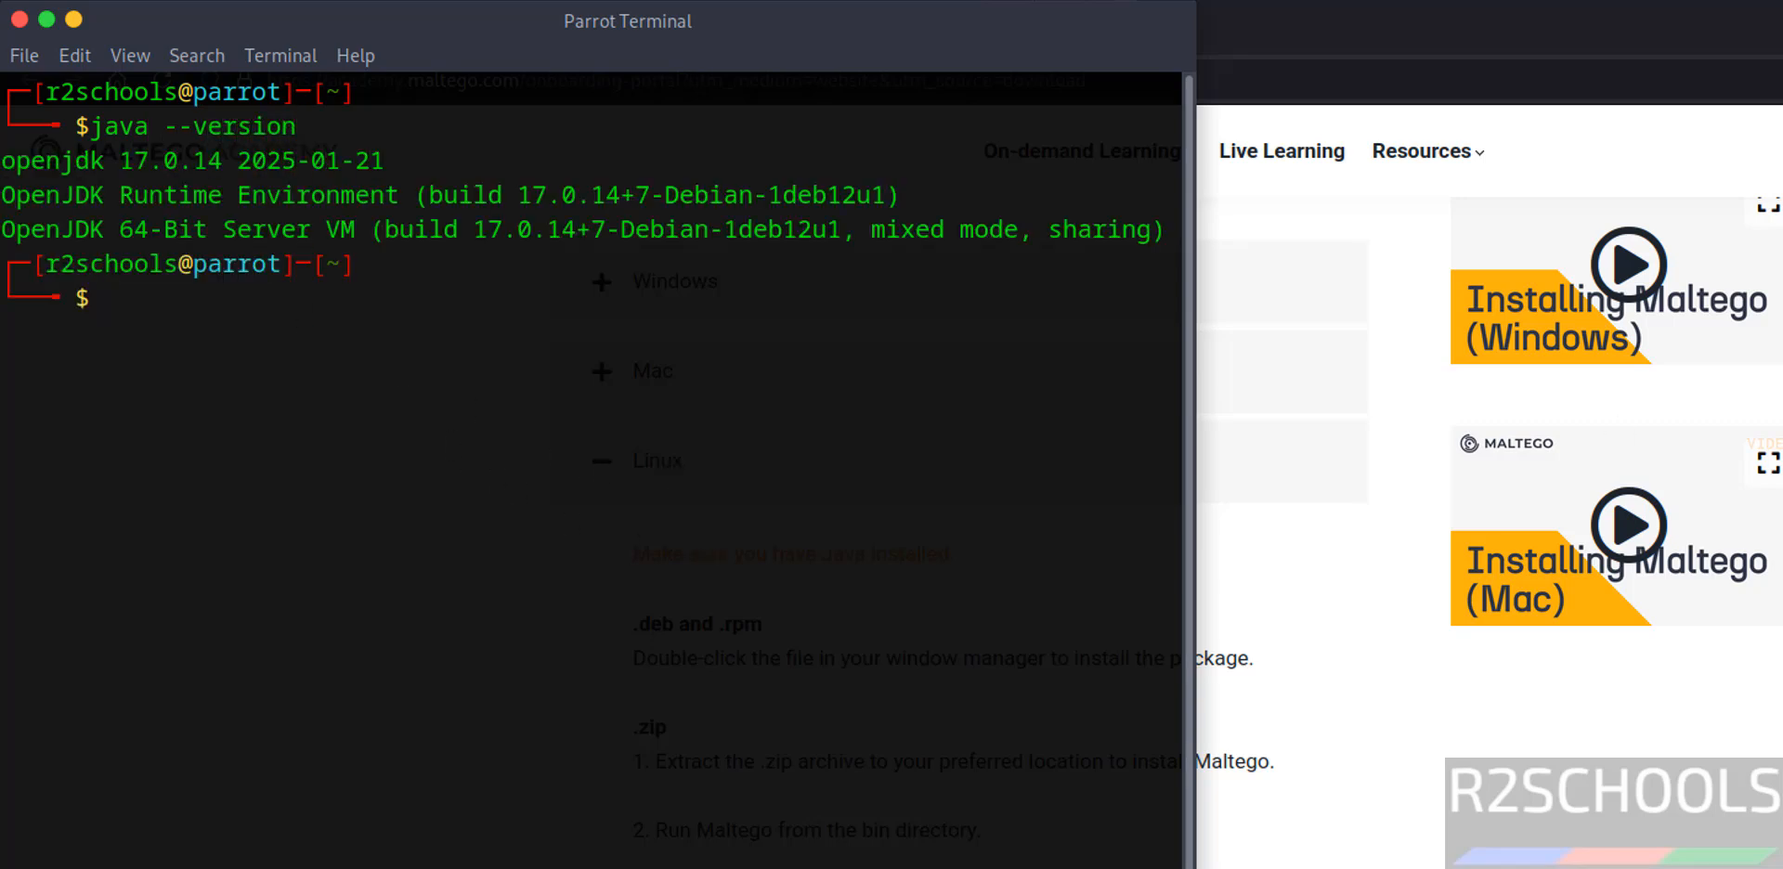
Check the package download in the browser, return to the terminal, and list the contents of the Downloads directory from inside it.
key(alt+Tab)
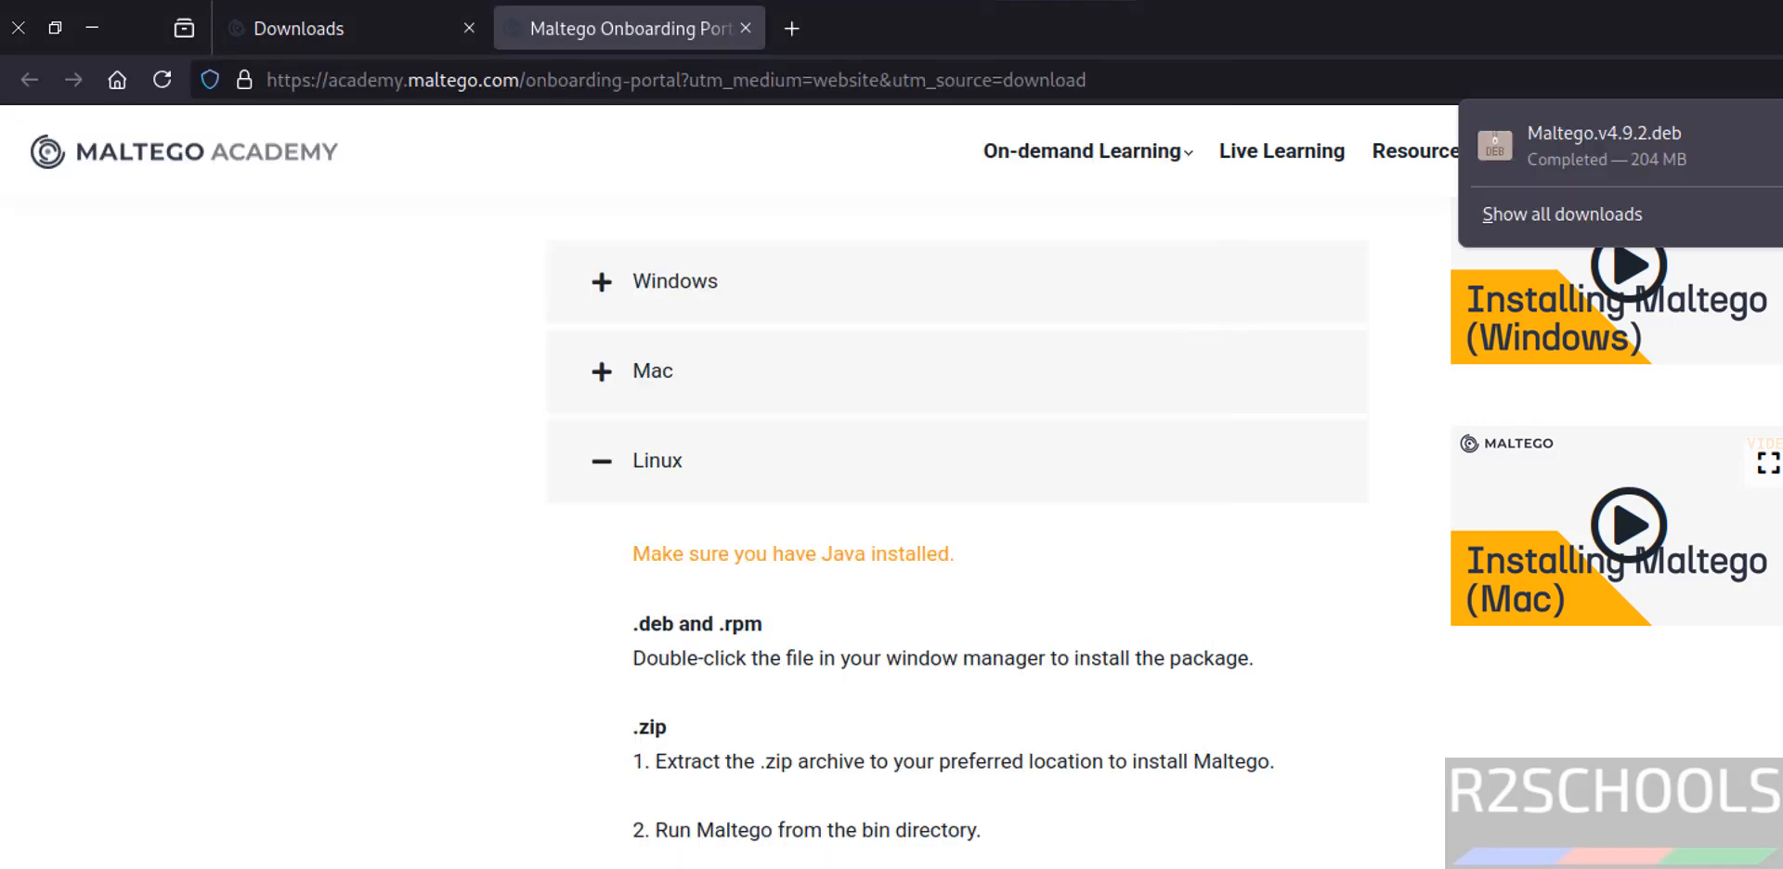
key(alt+Tab)
text(cd Dow)
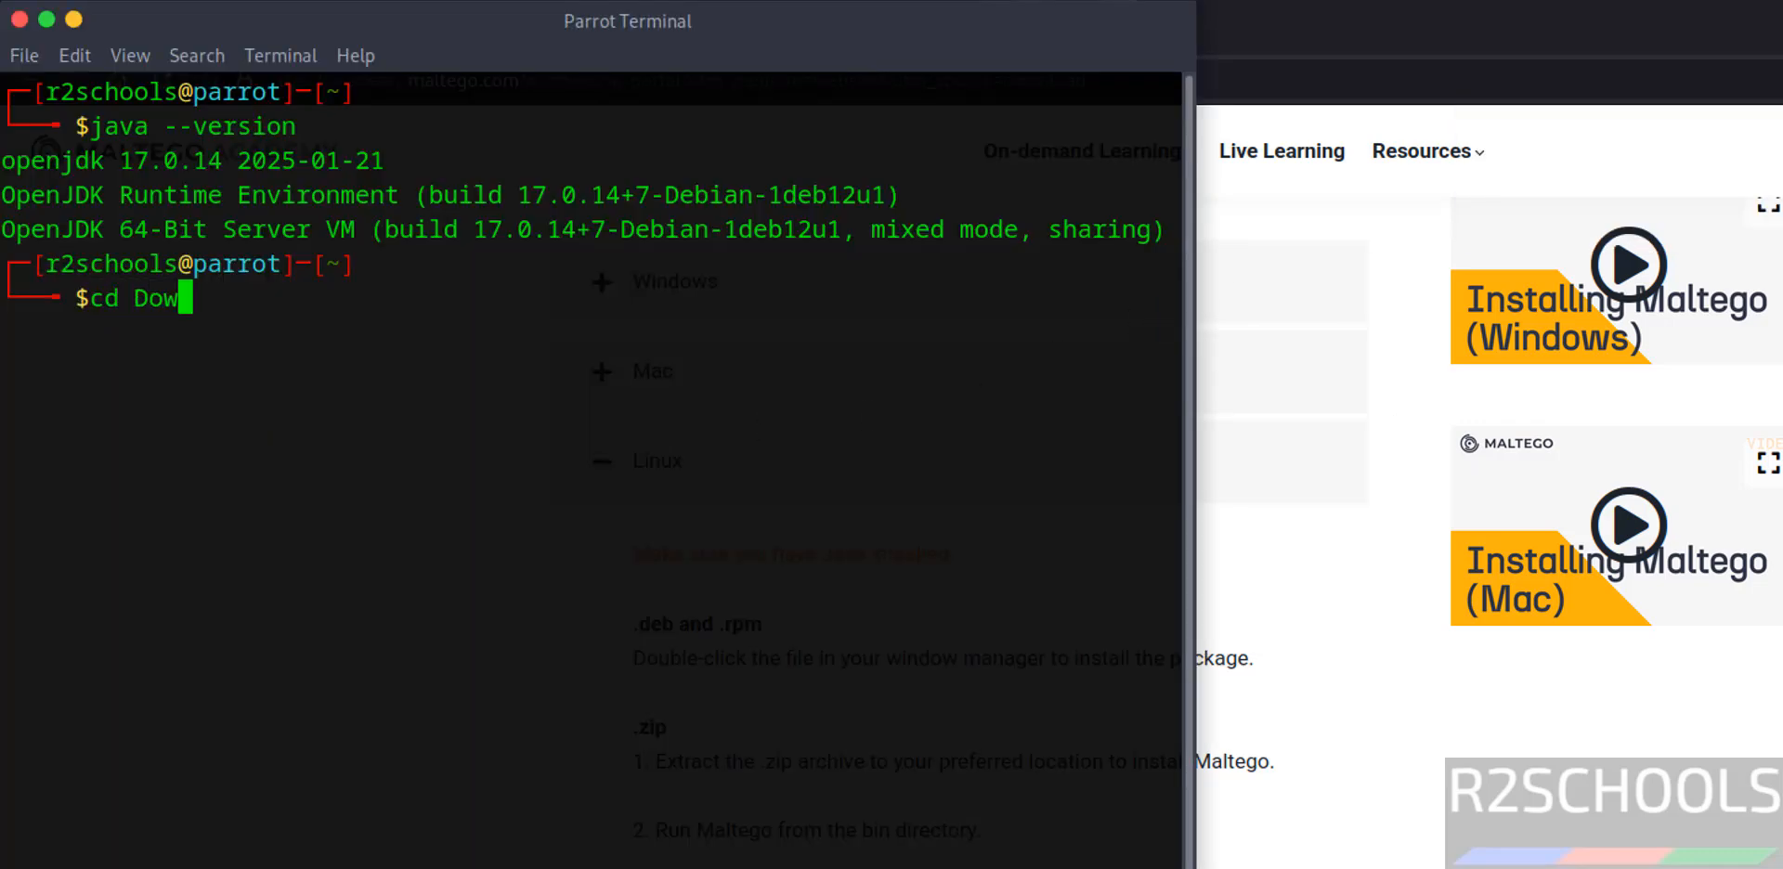
key(Tab)
key(Return)
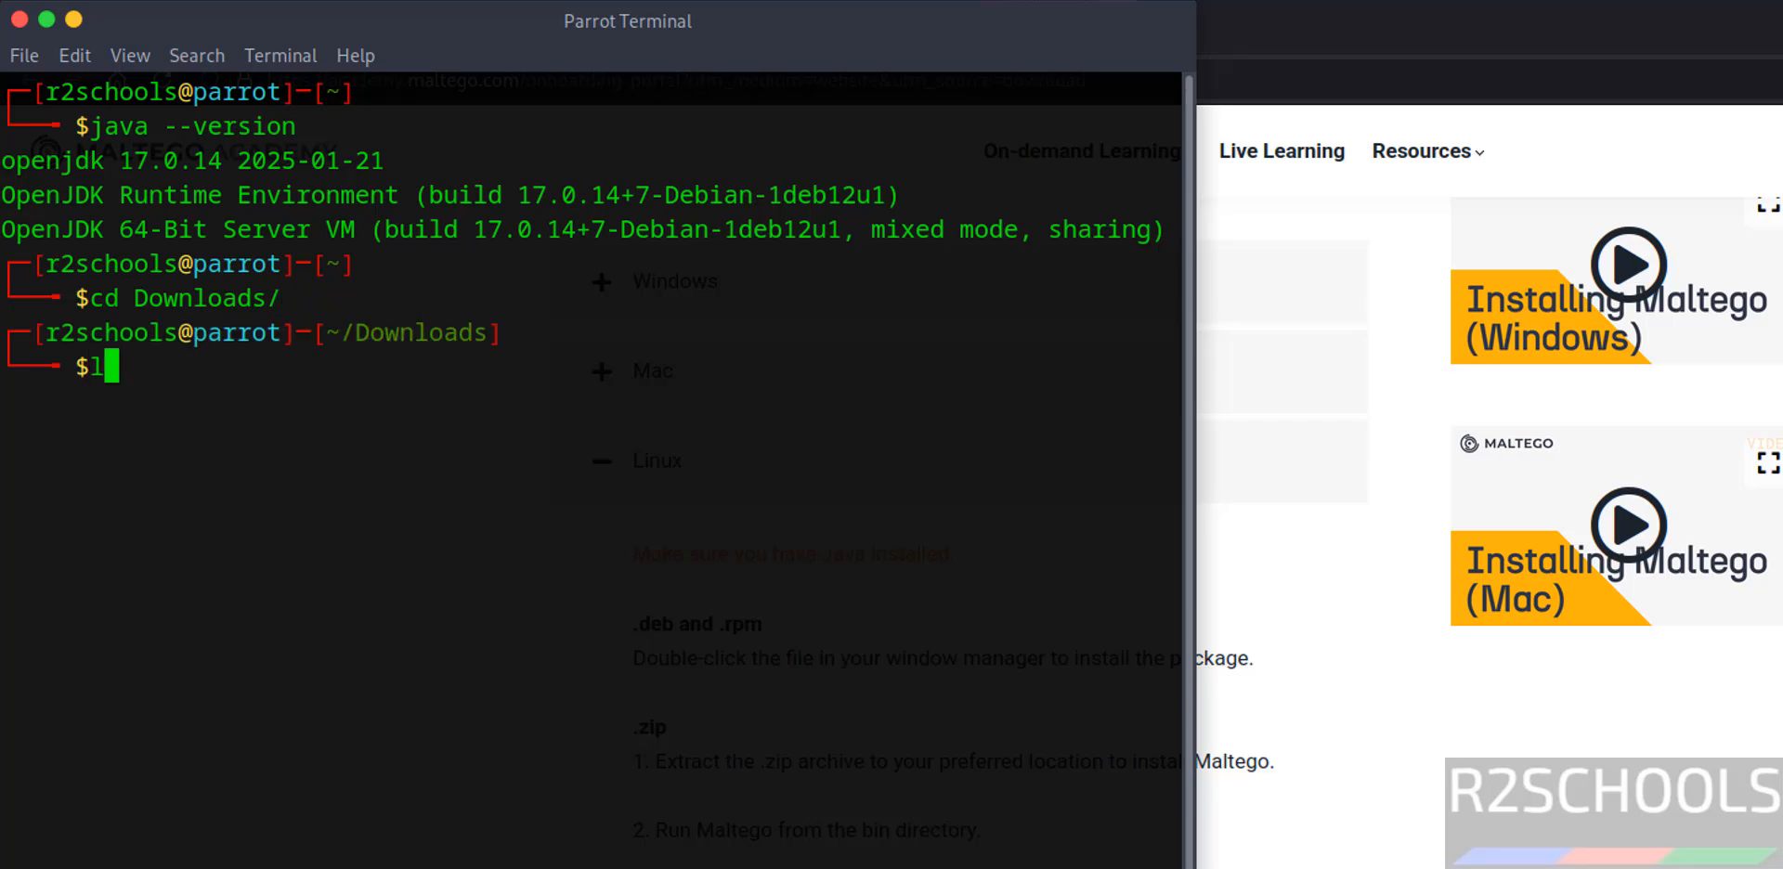
text(ls)
key(Return)
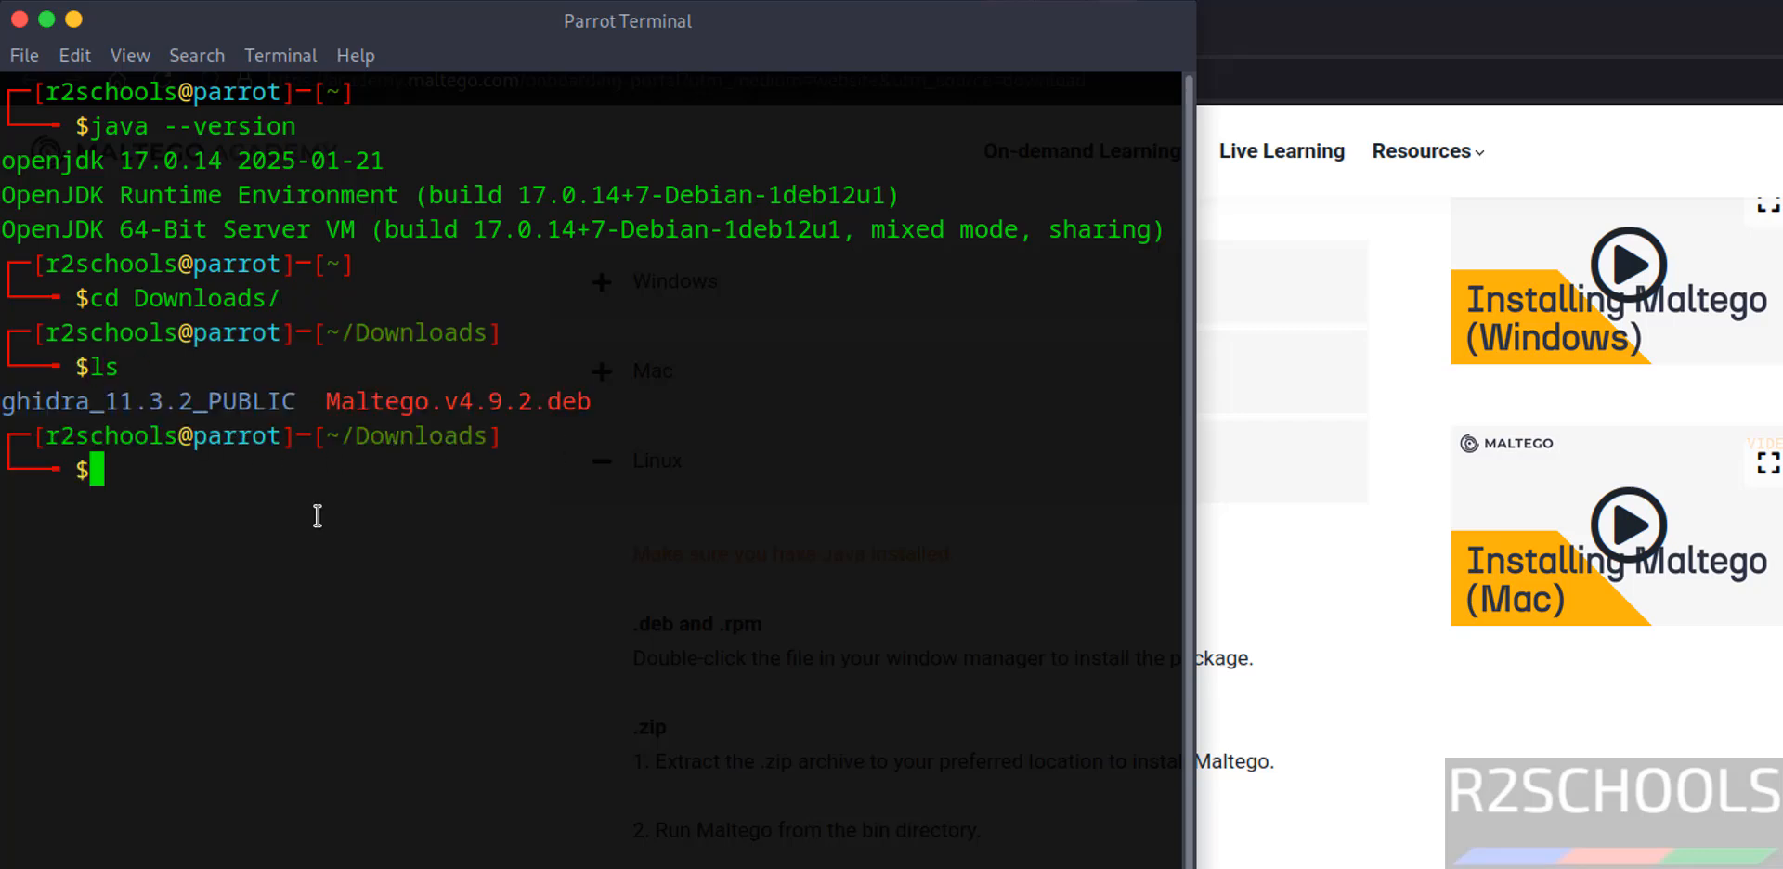
Install the Maltego.v4.9.2.deb package with sudo dpkg -i, supplying the sudo password.
text(sudo dpkg)
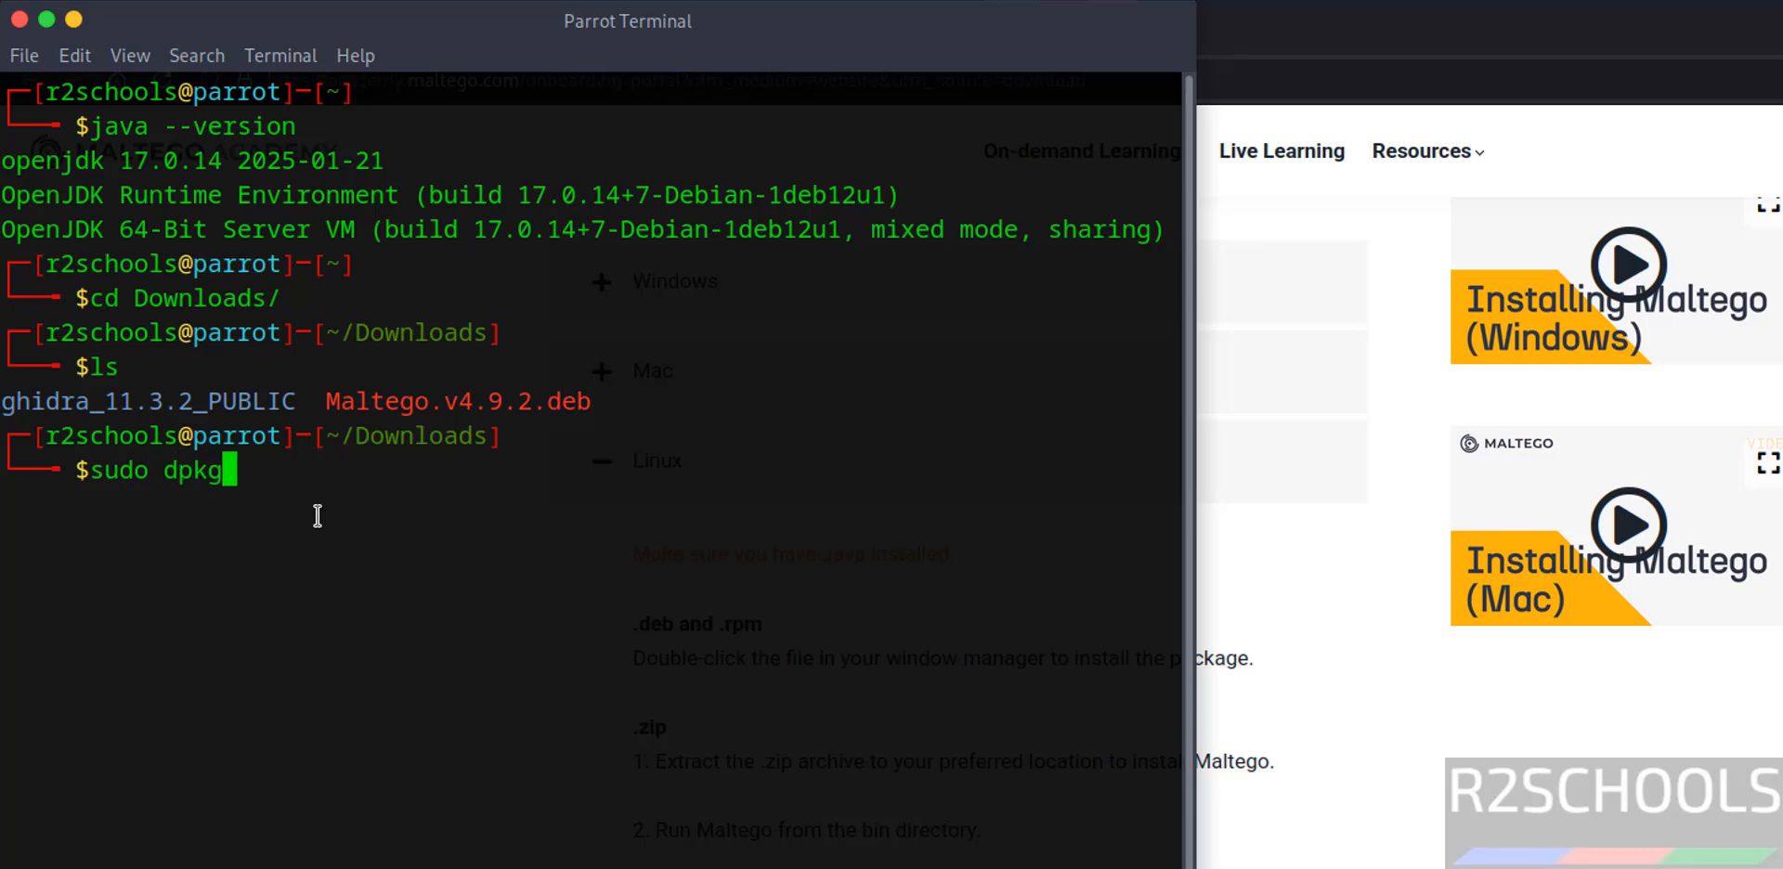
text( -i Malt)
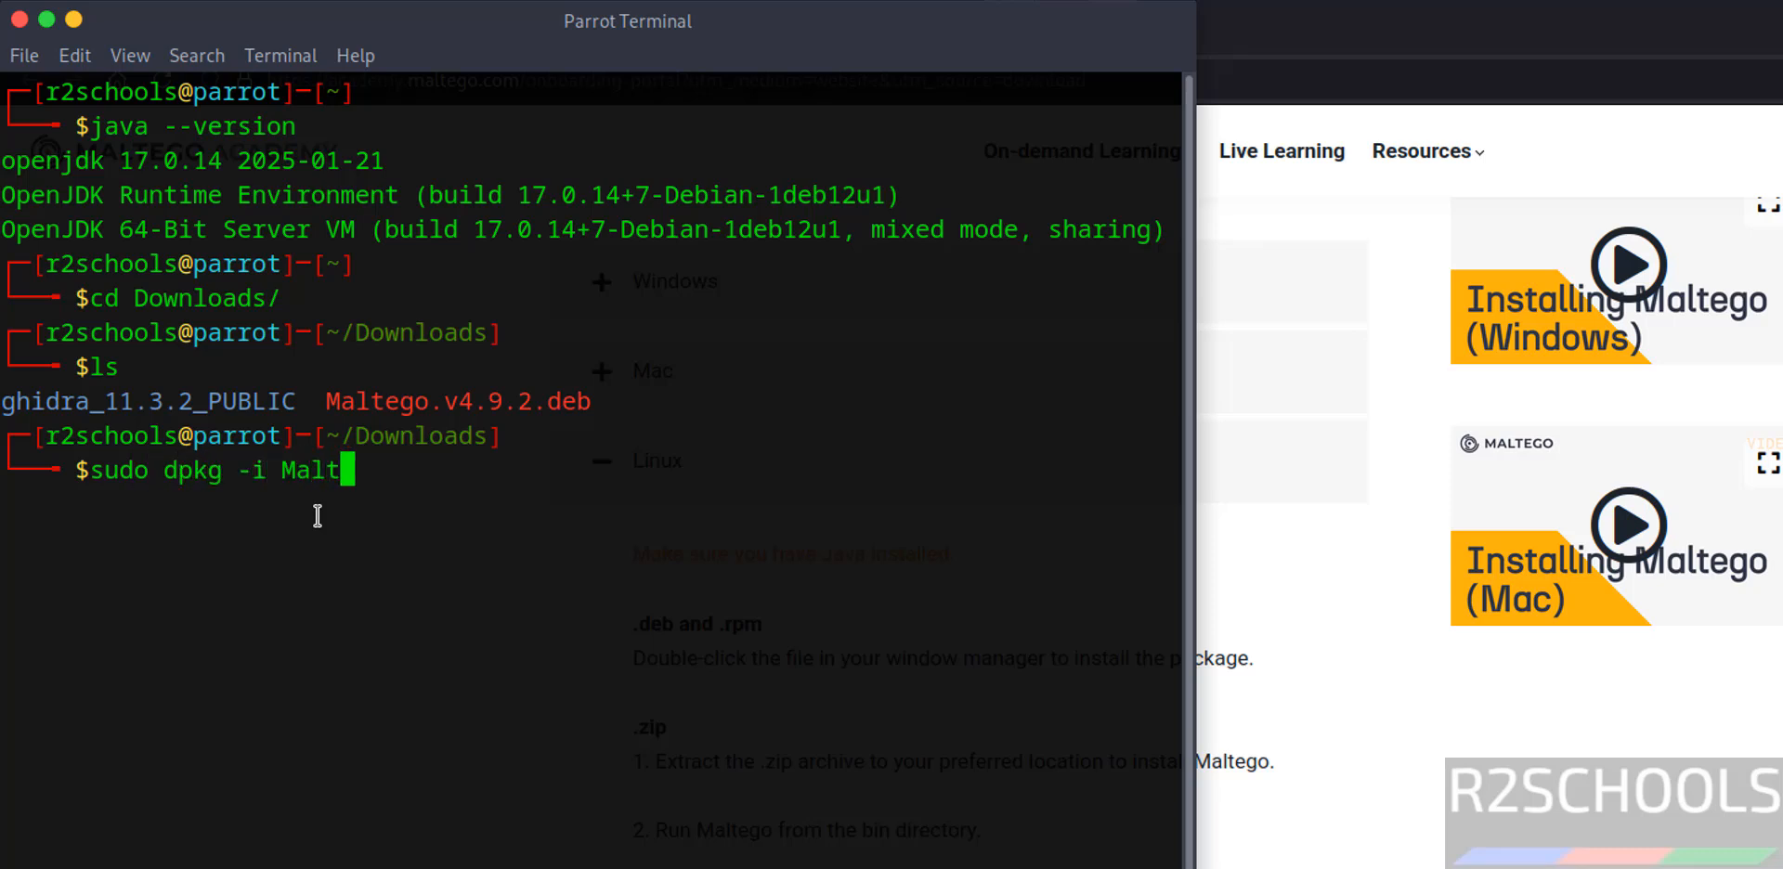
key(Tab)
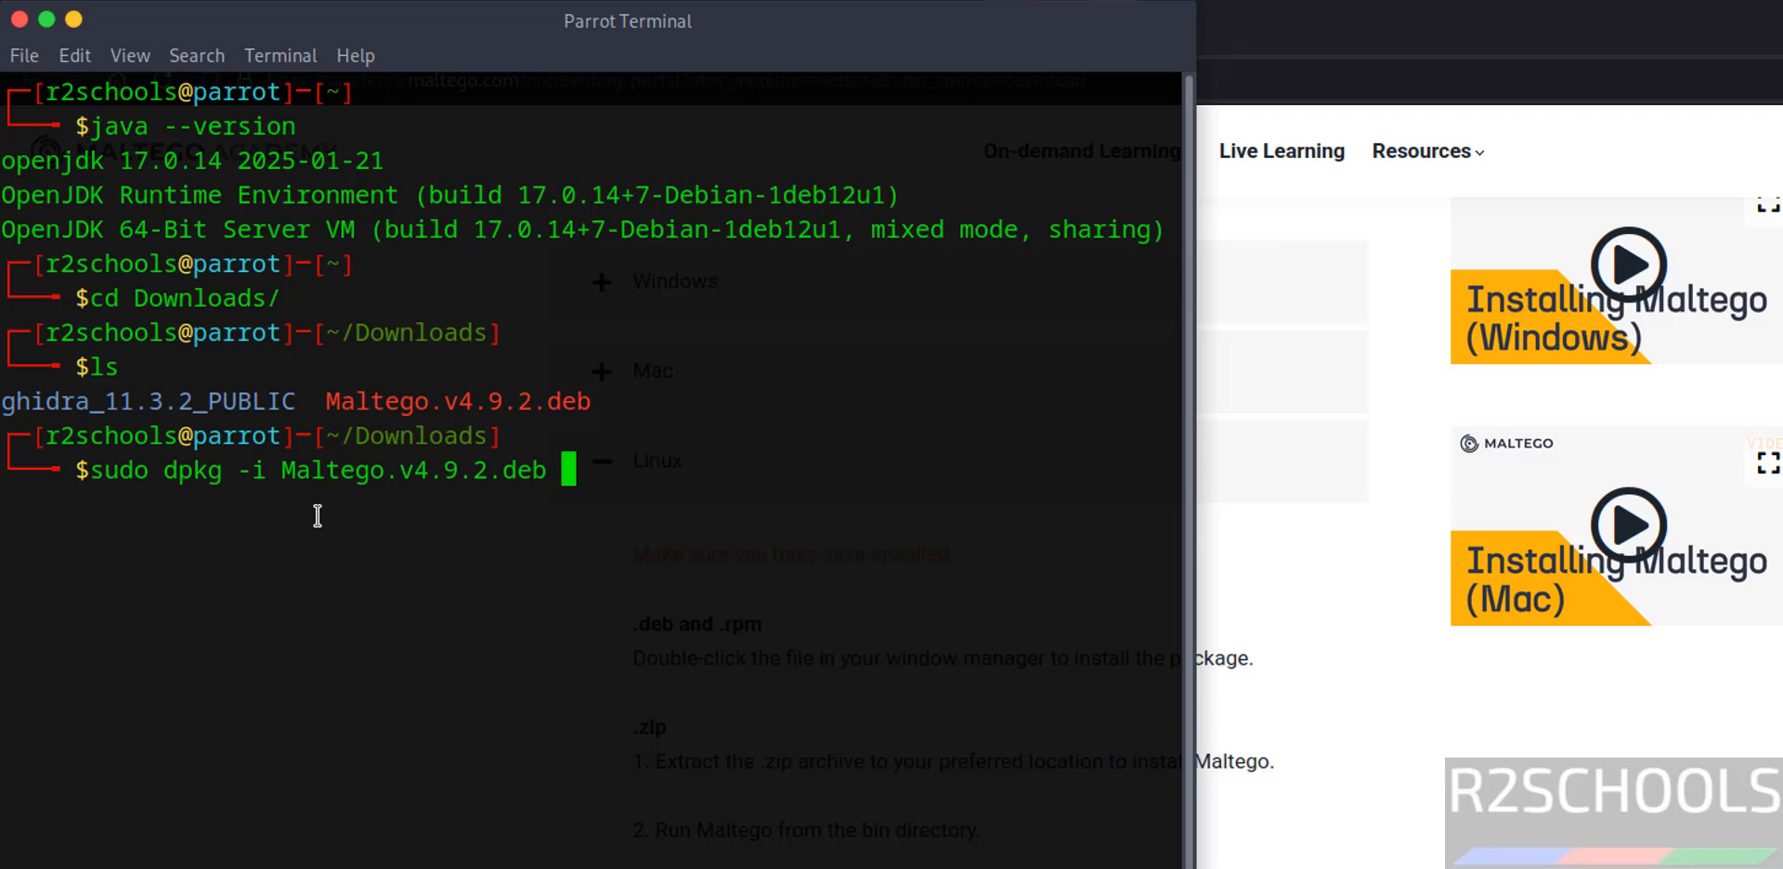
key(Return)
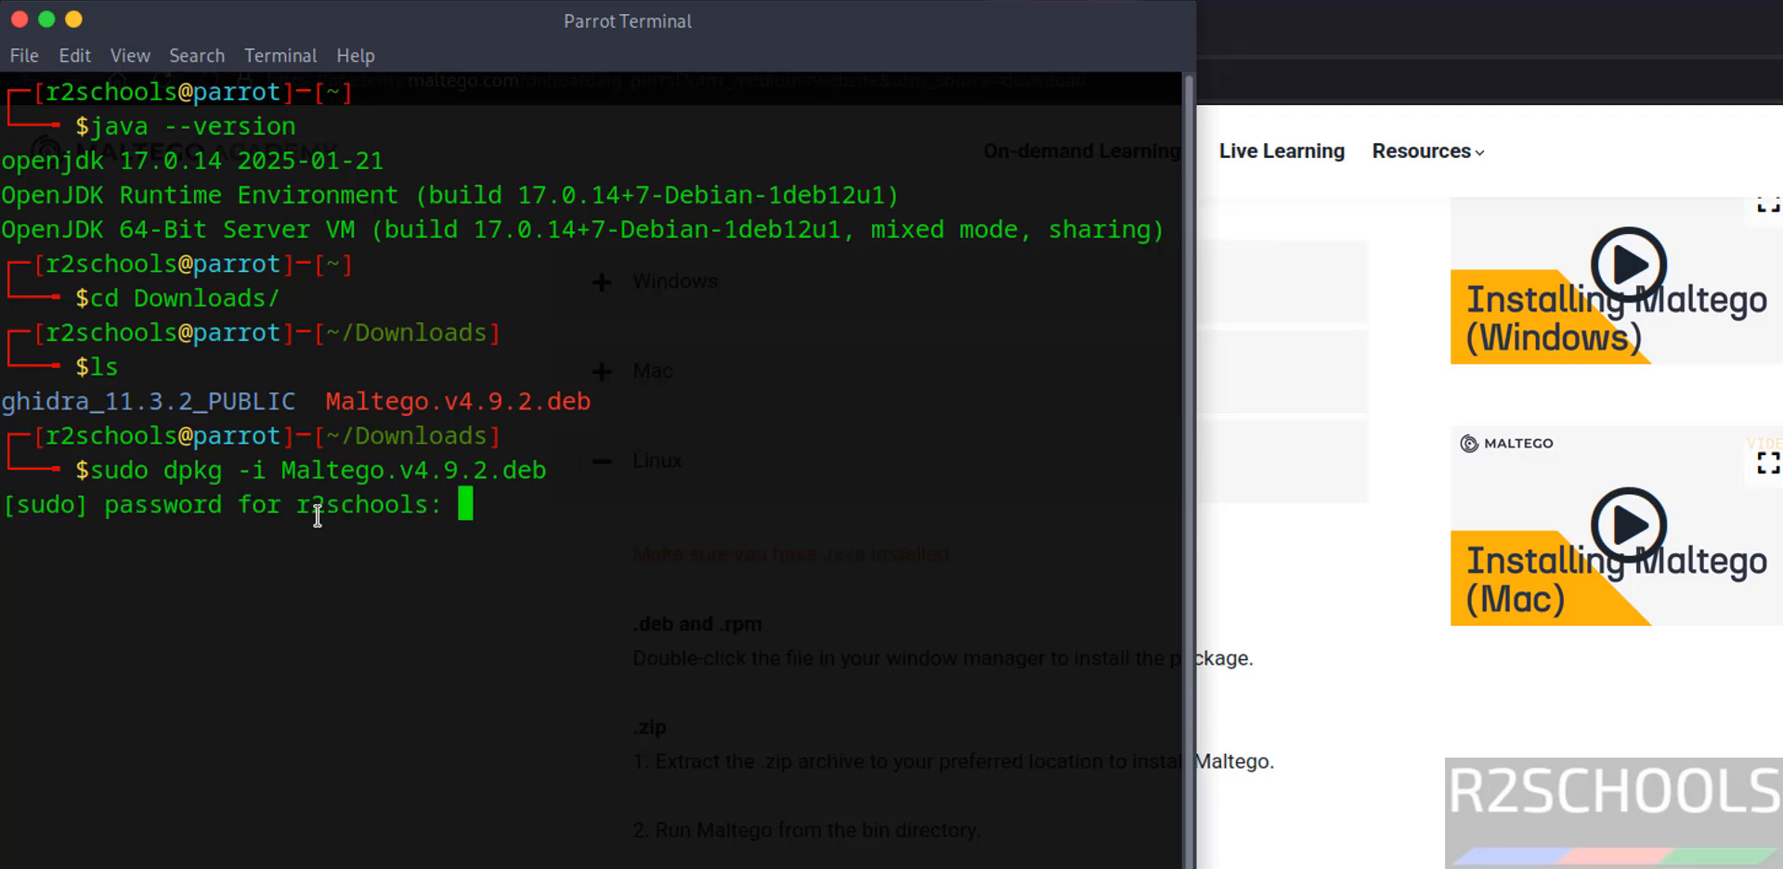
key(Return)
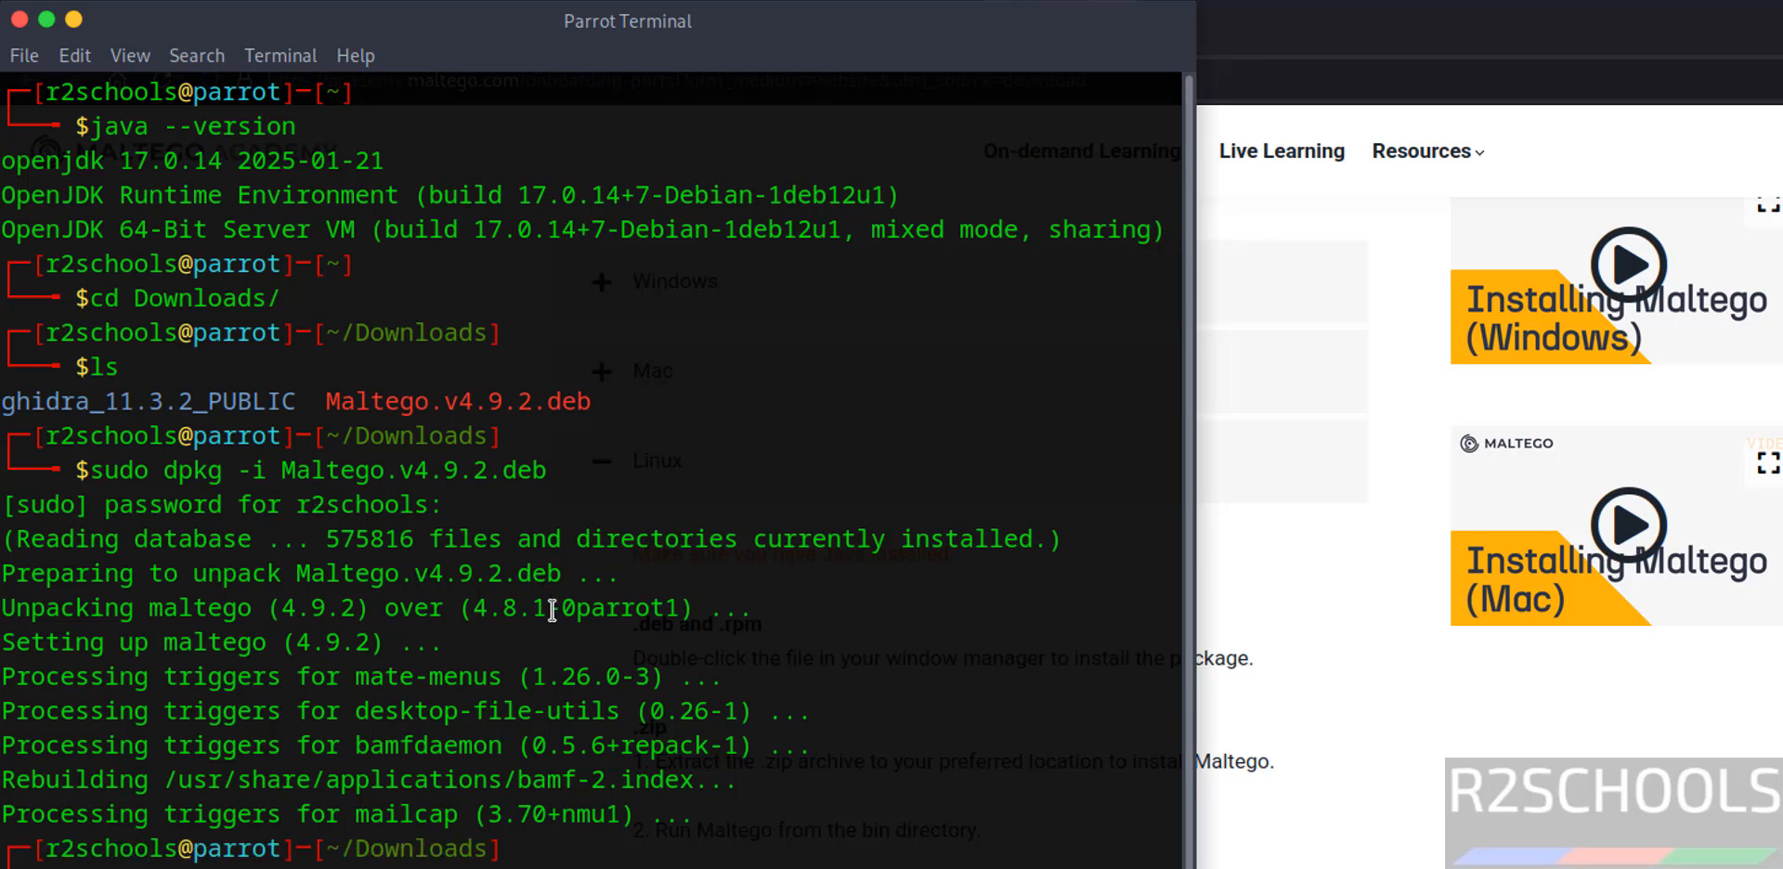
Find Maltego among the installed applications and launch it, listing the terminal's current directory with ls while it loads.
key(super)
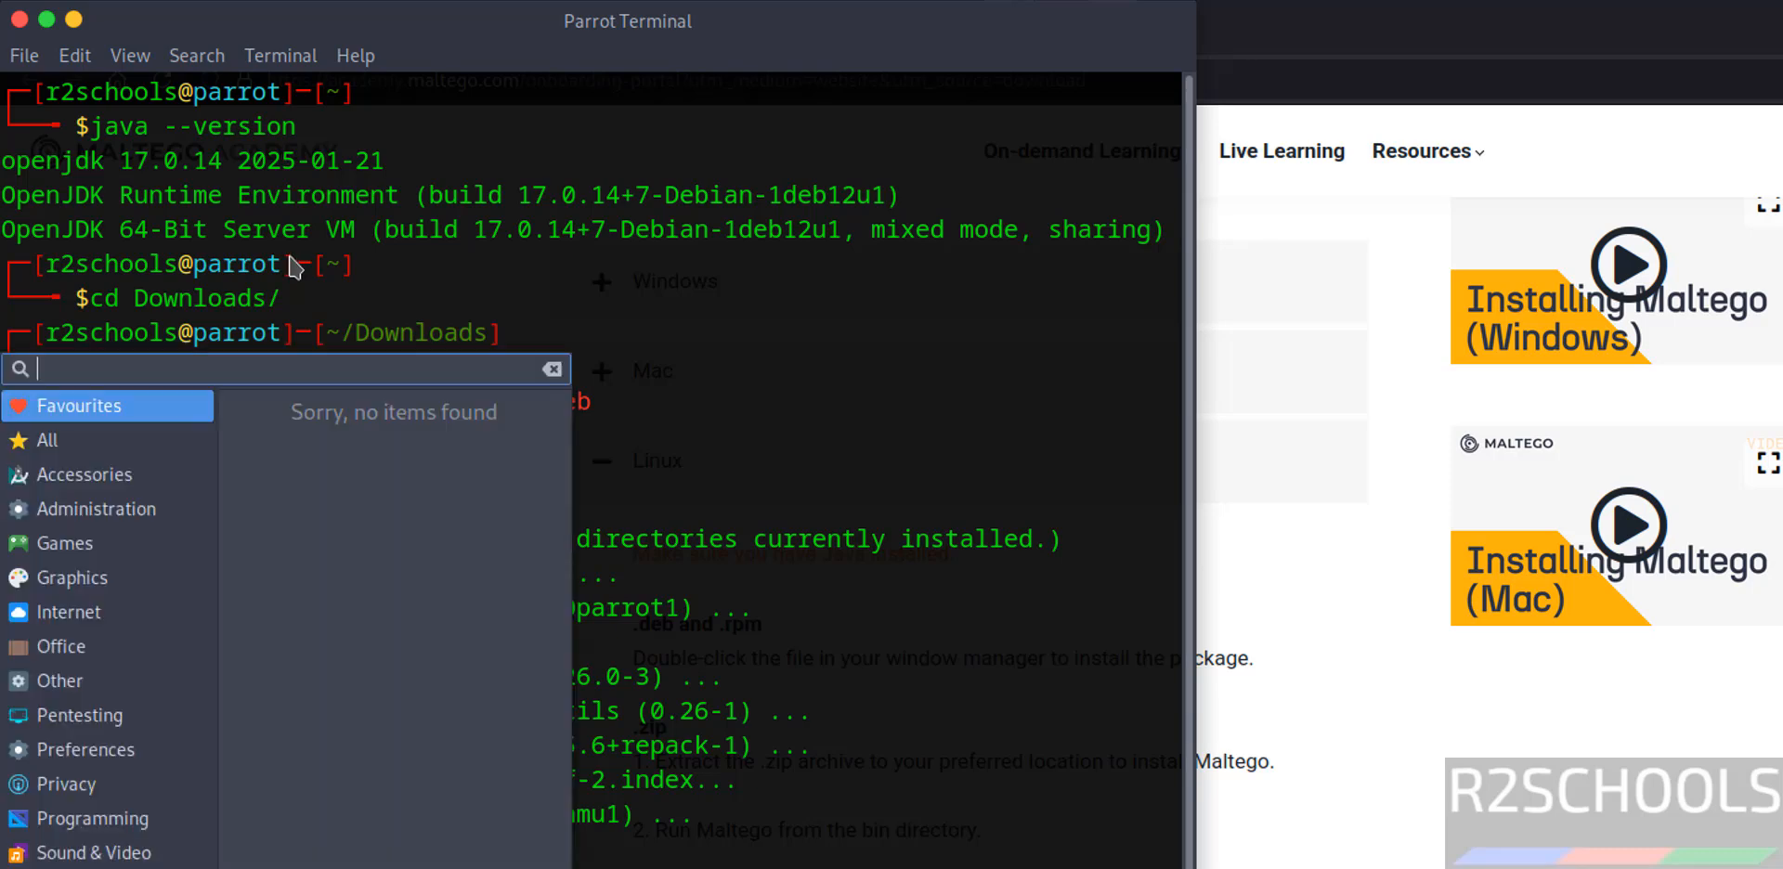
text(matlego)
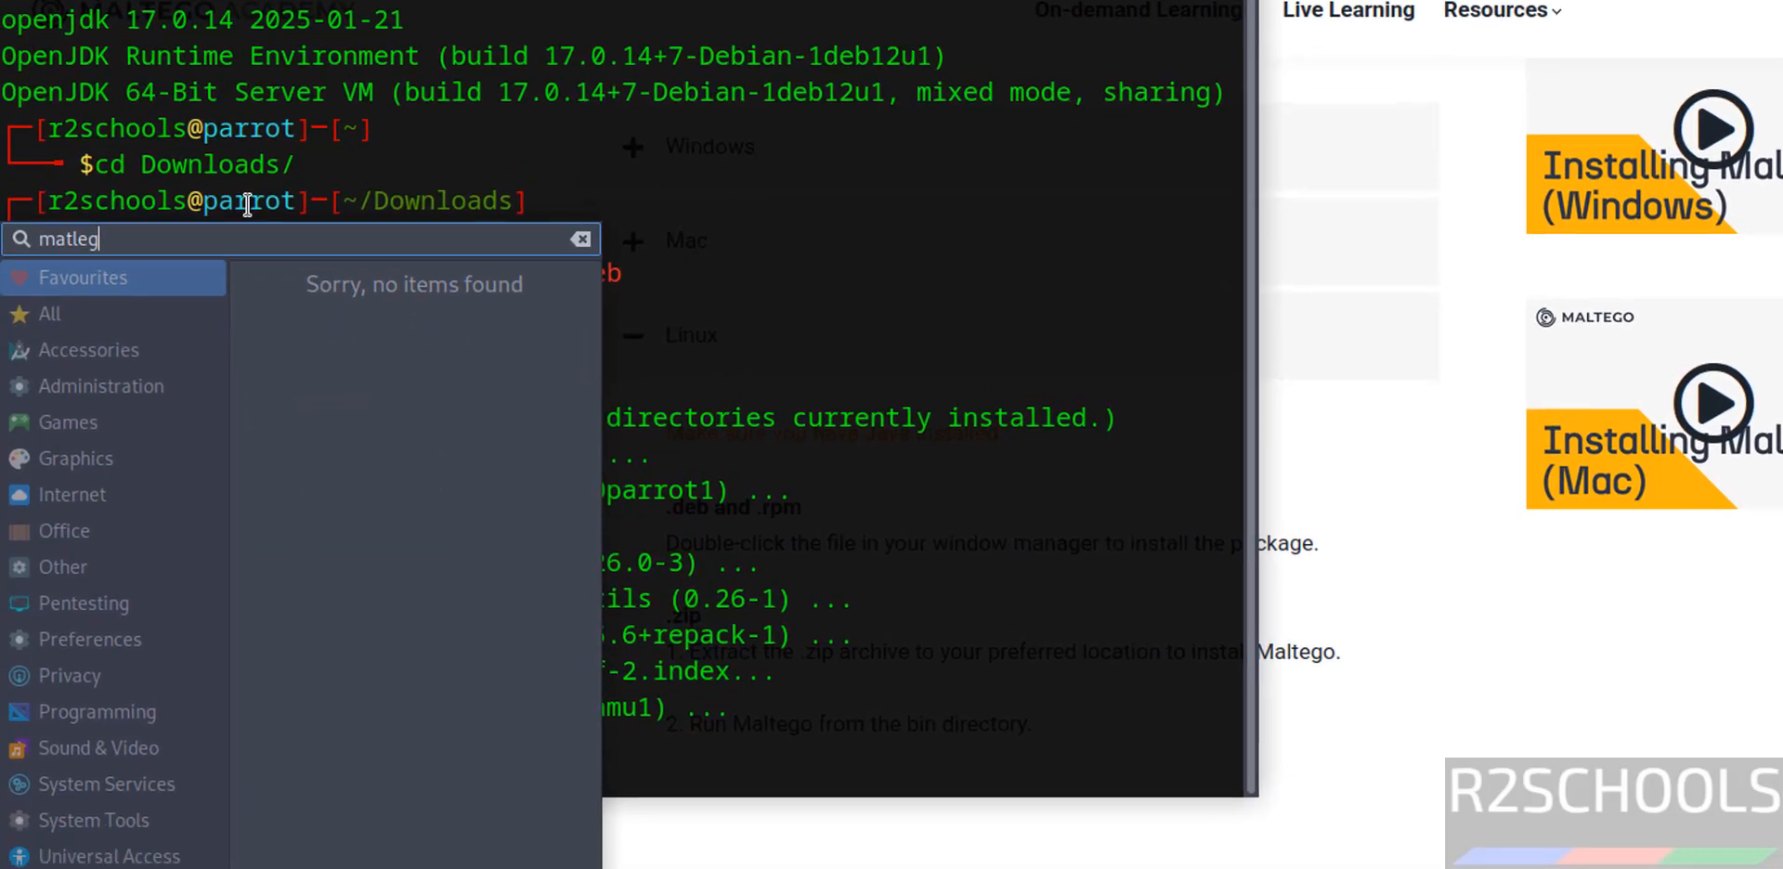
key(BackSpace)
key(BackSpace)
key(BackSpace)
key(BackSpace)
key(BackSpace)
key(BackSpace)
key(BackSpace)
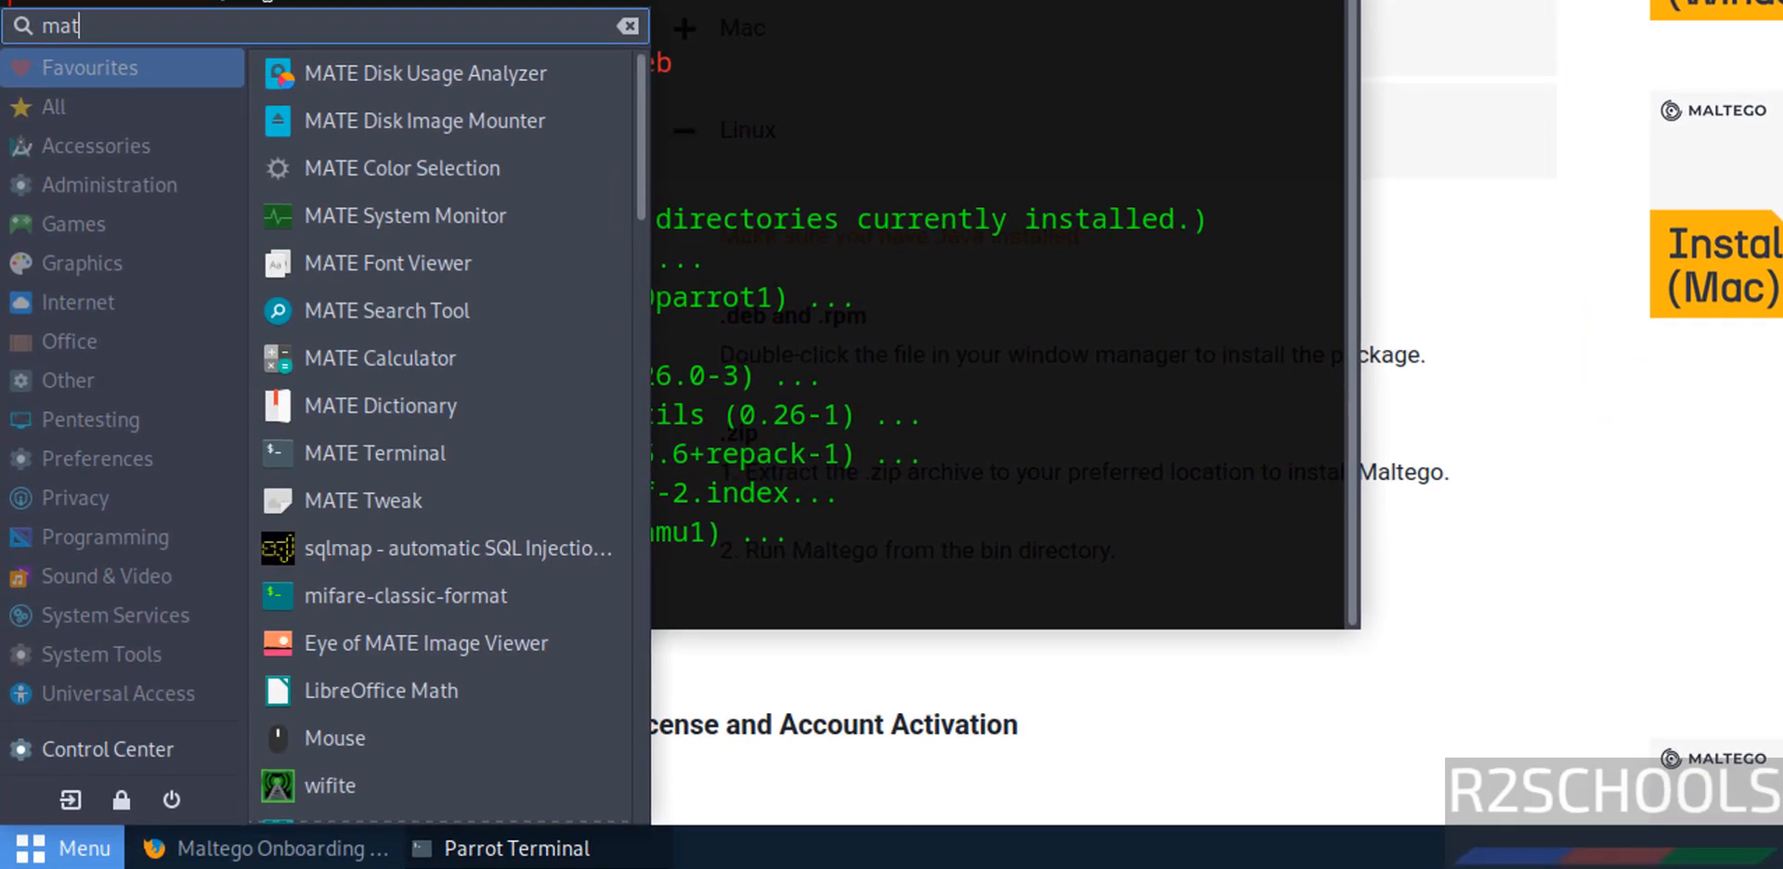
text(malt)
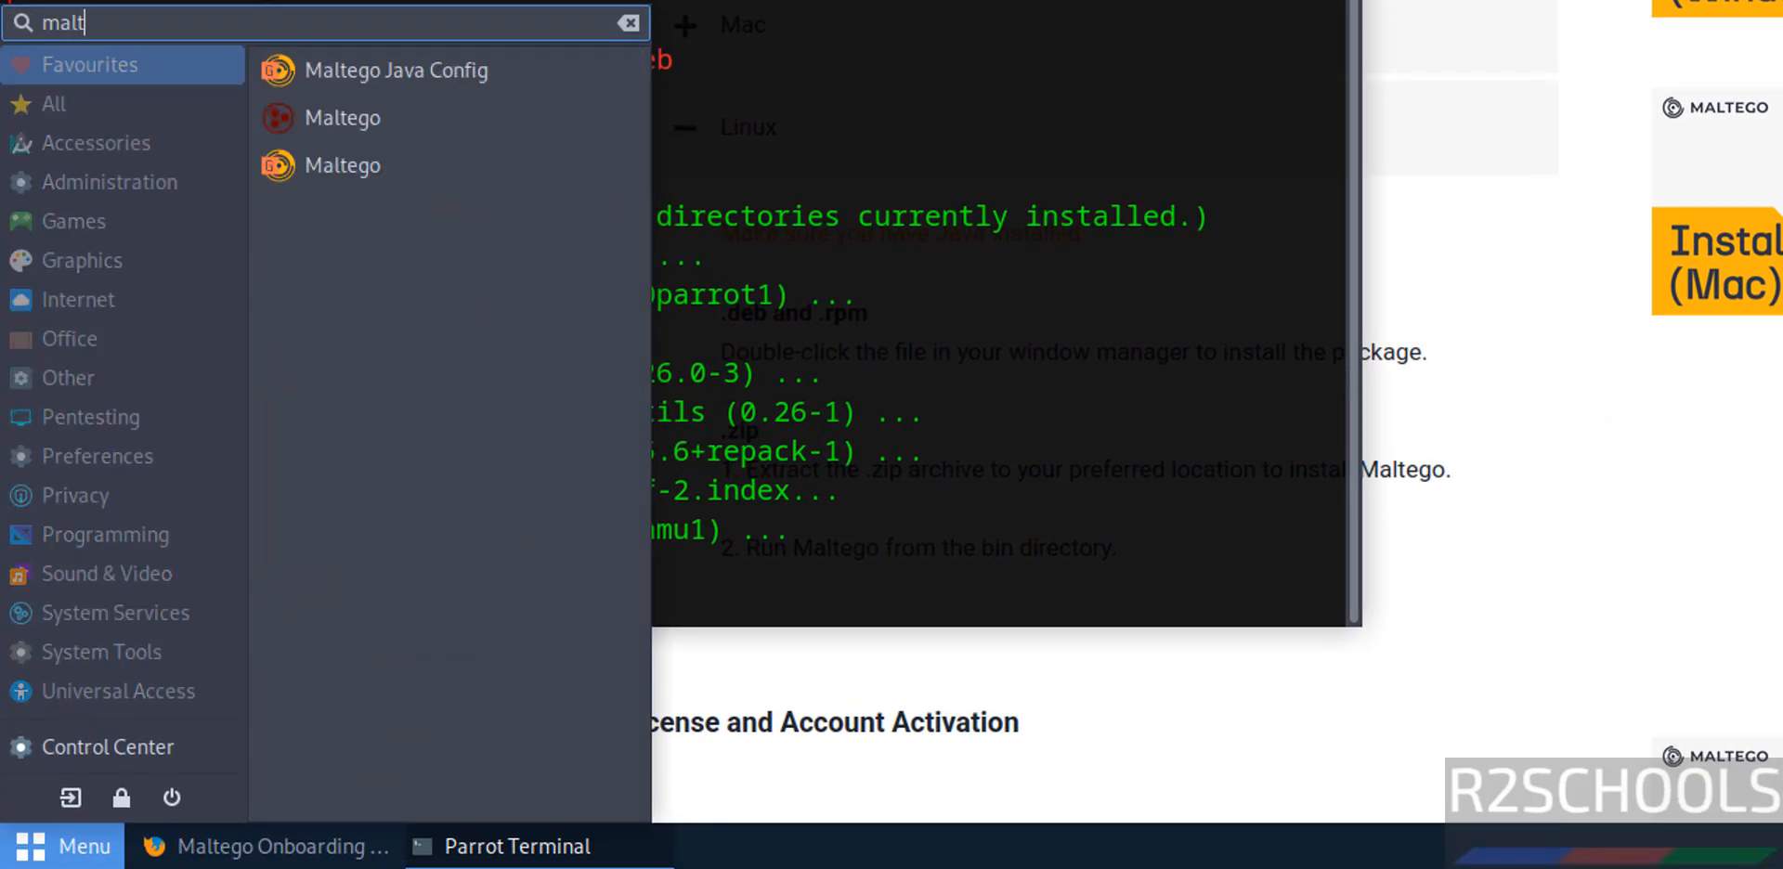
text(efo)
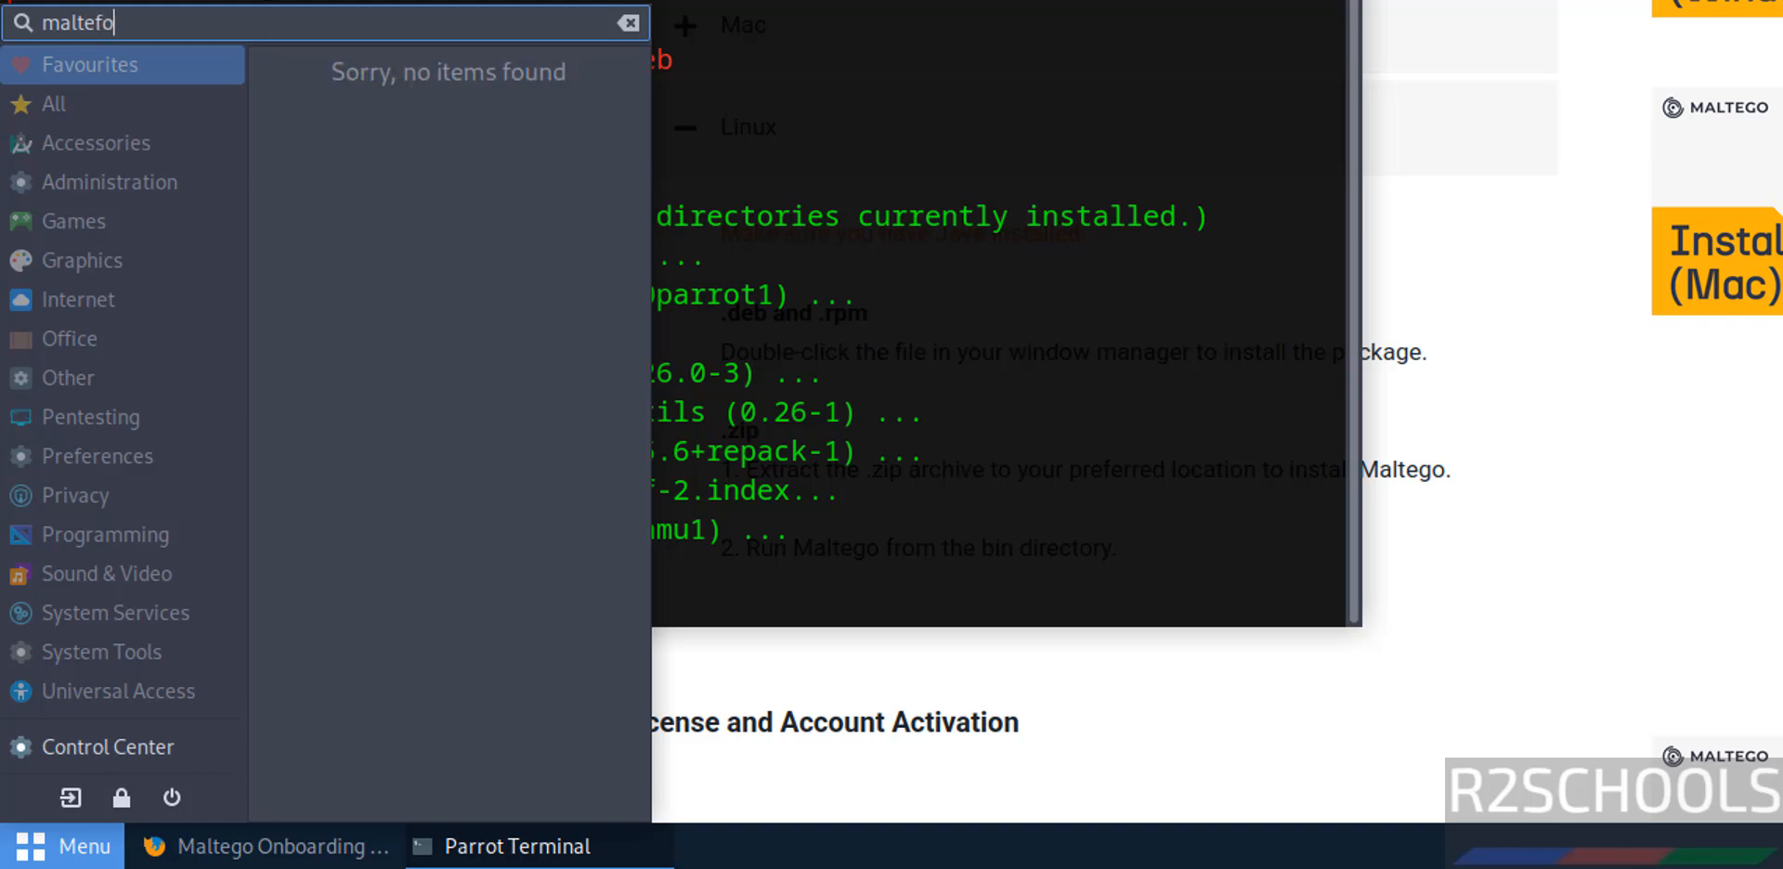
key(BackSpace)
key(BackSpace)
text(go)
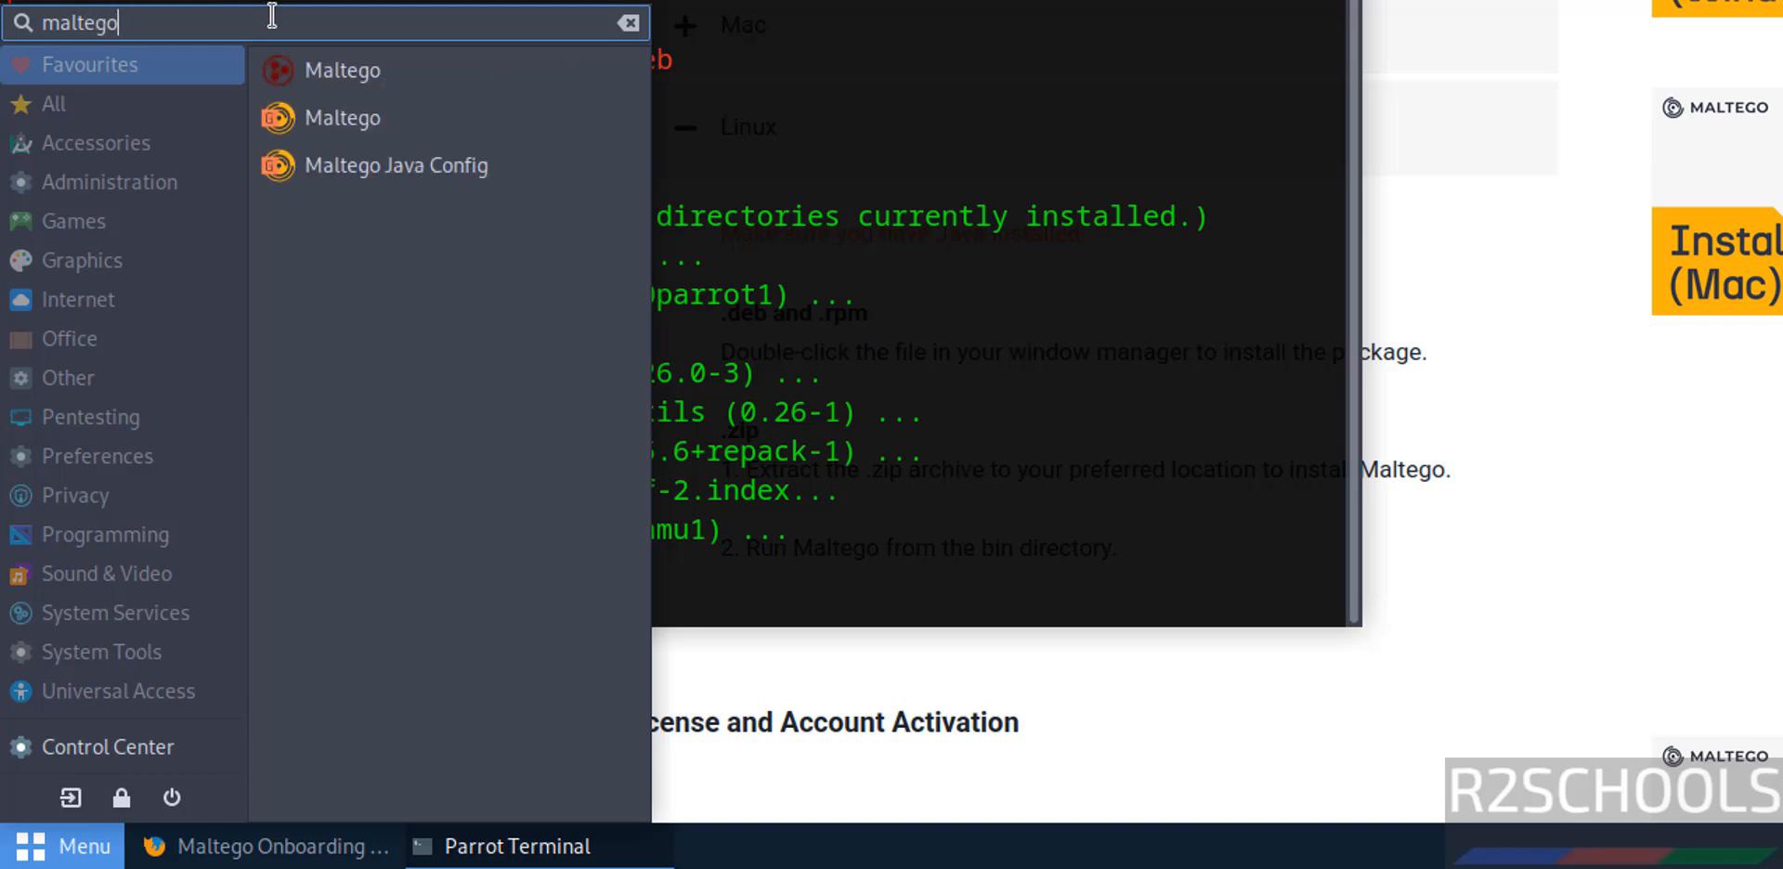
click(375, 134)
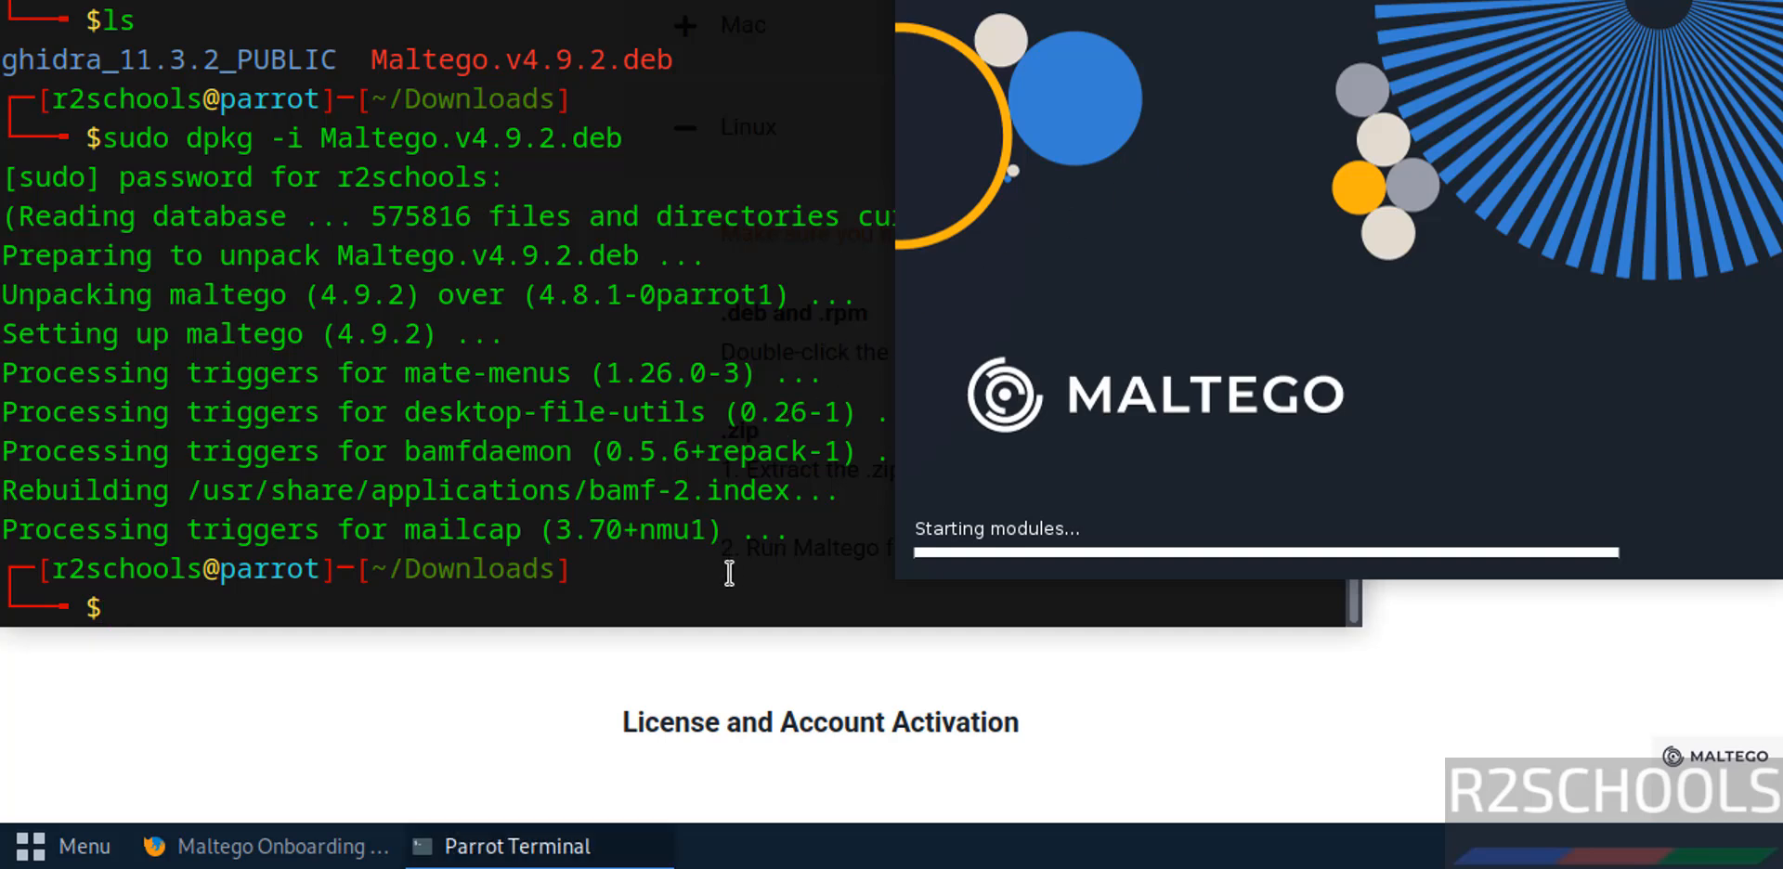
text(ls)
key(Return)
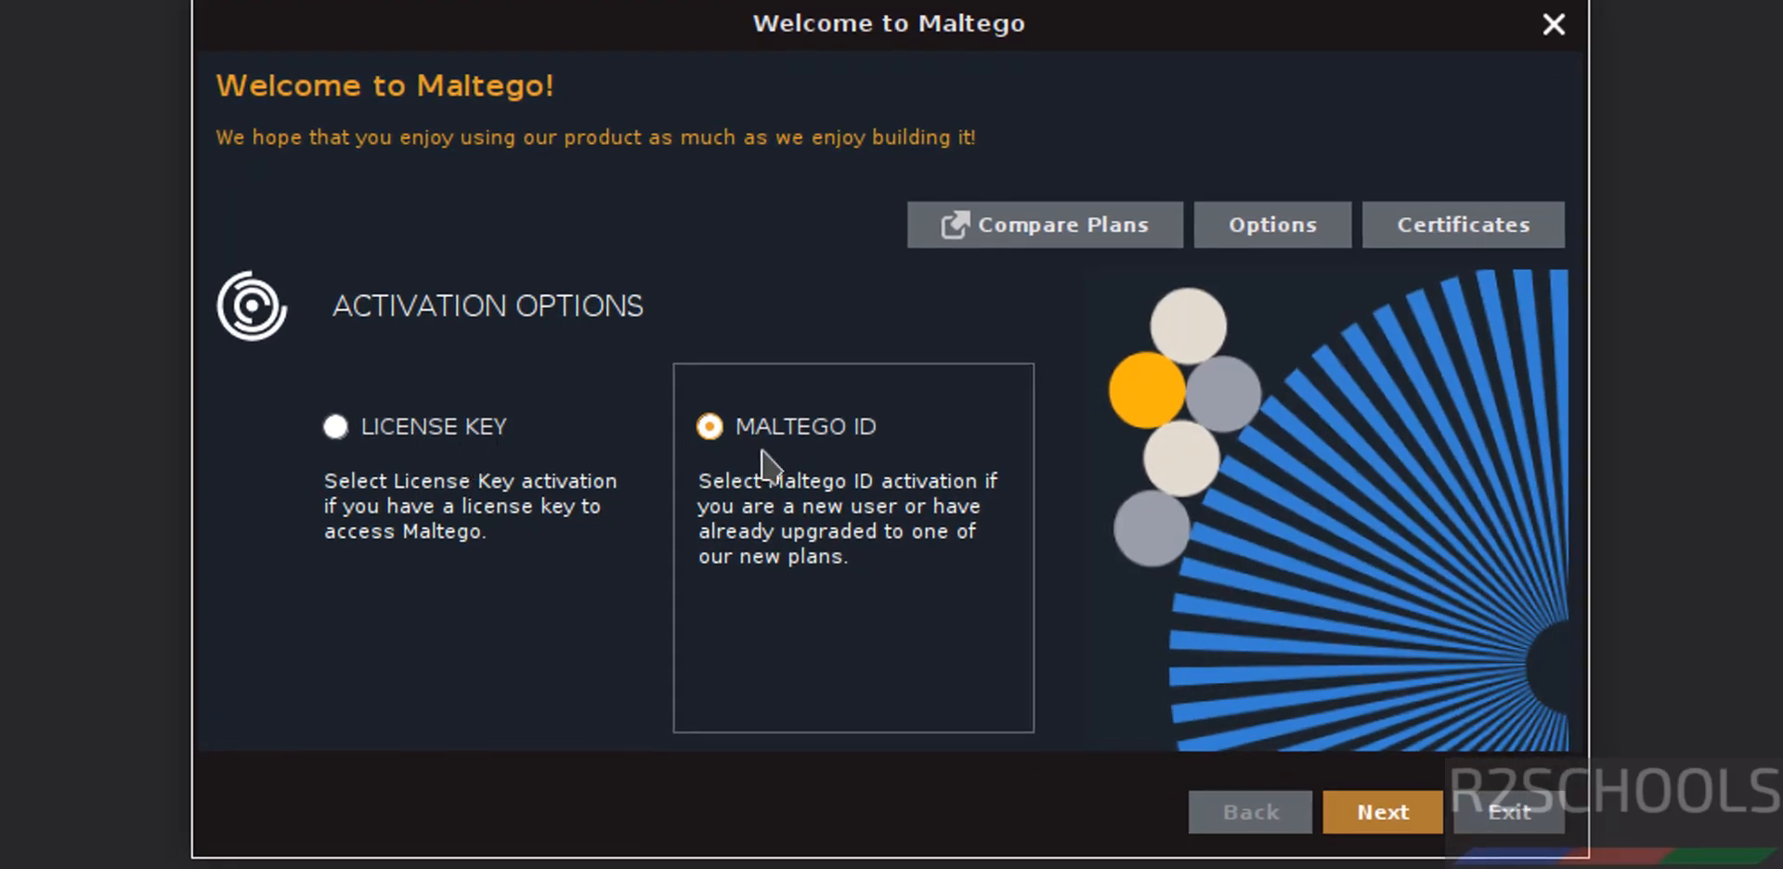
Choose Maltego ID with the default online activation and accept the license agreement.
click(1375, 825)
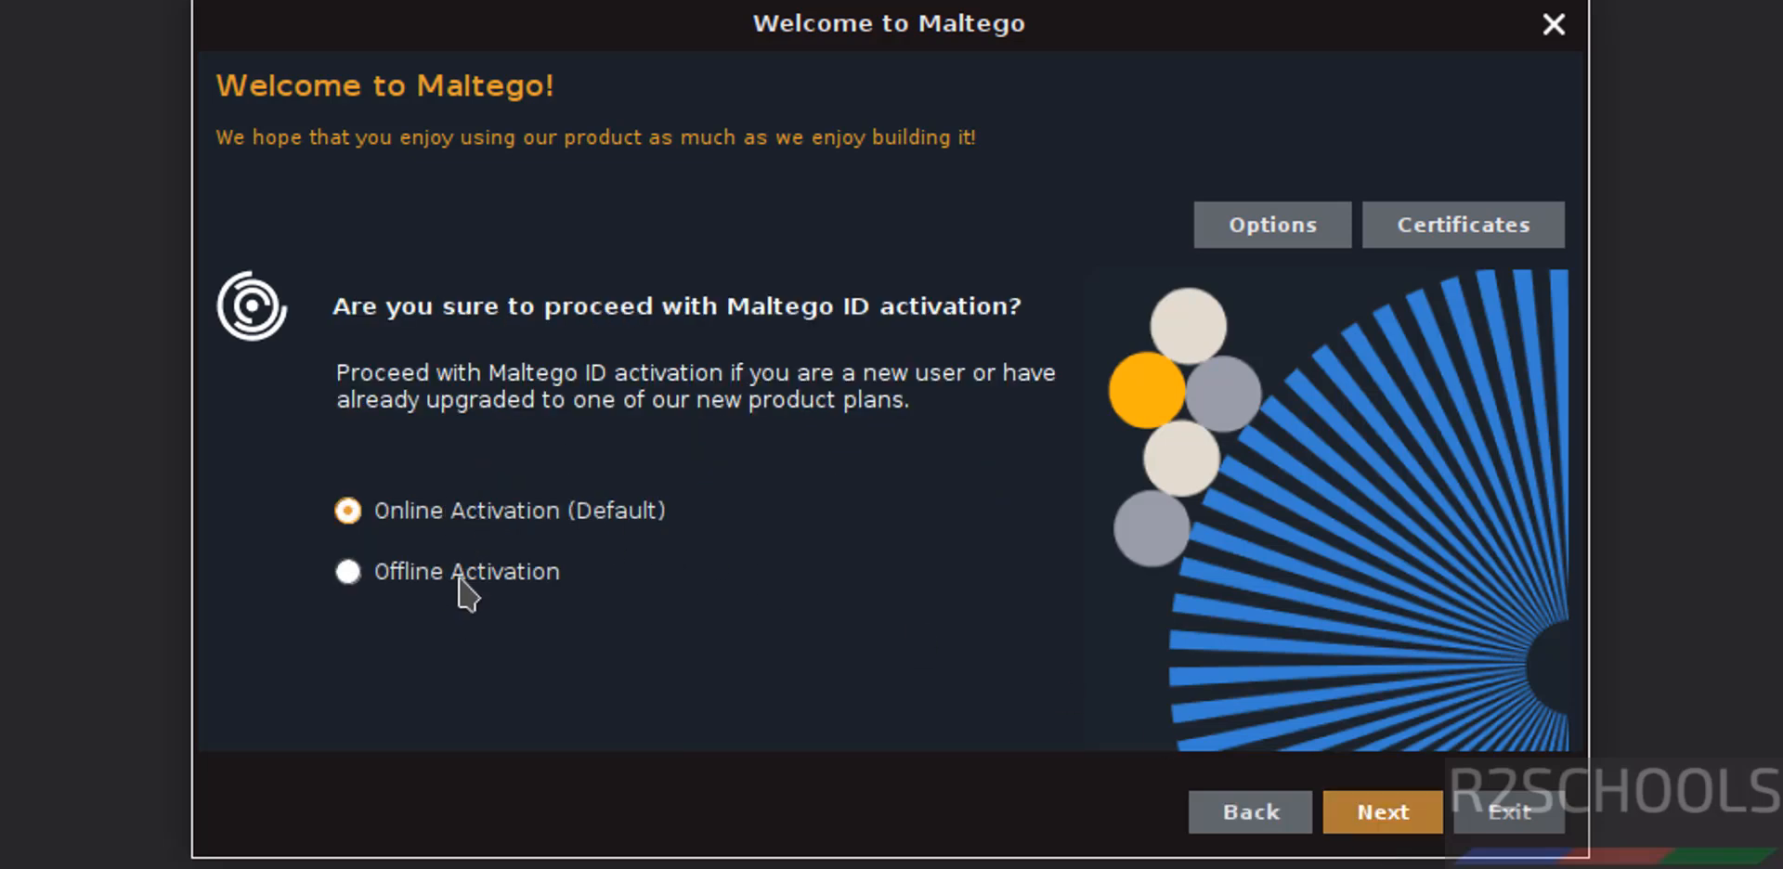
click(1403, 830)
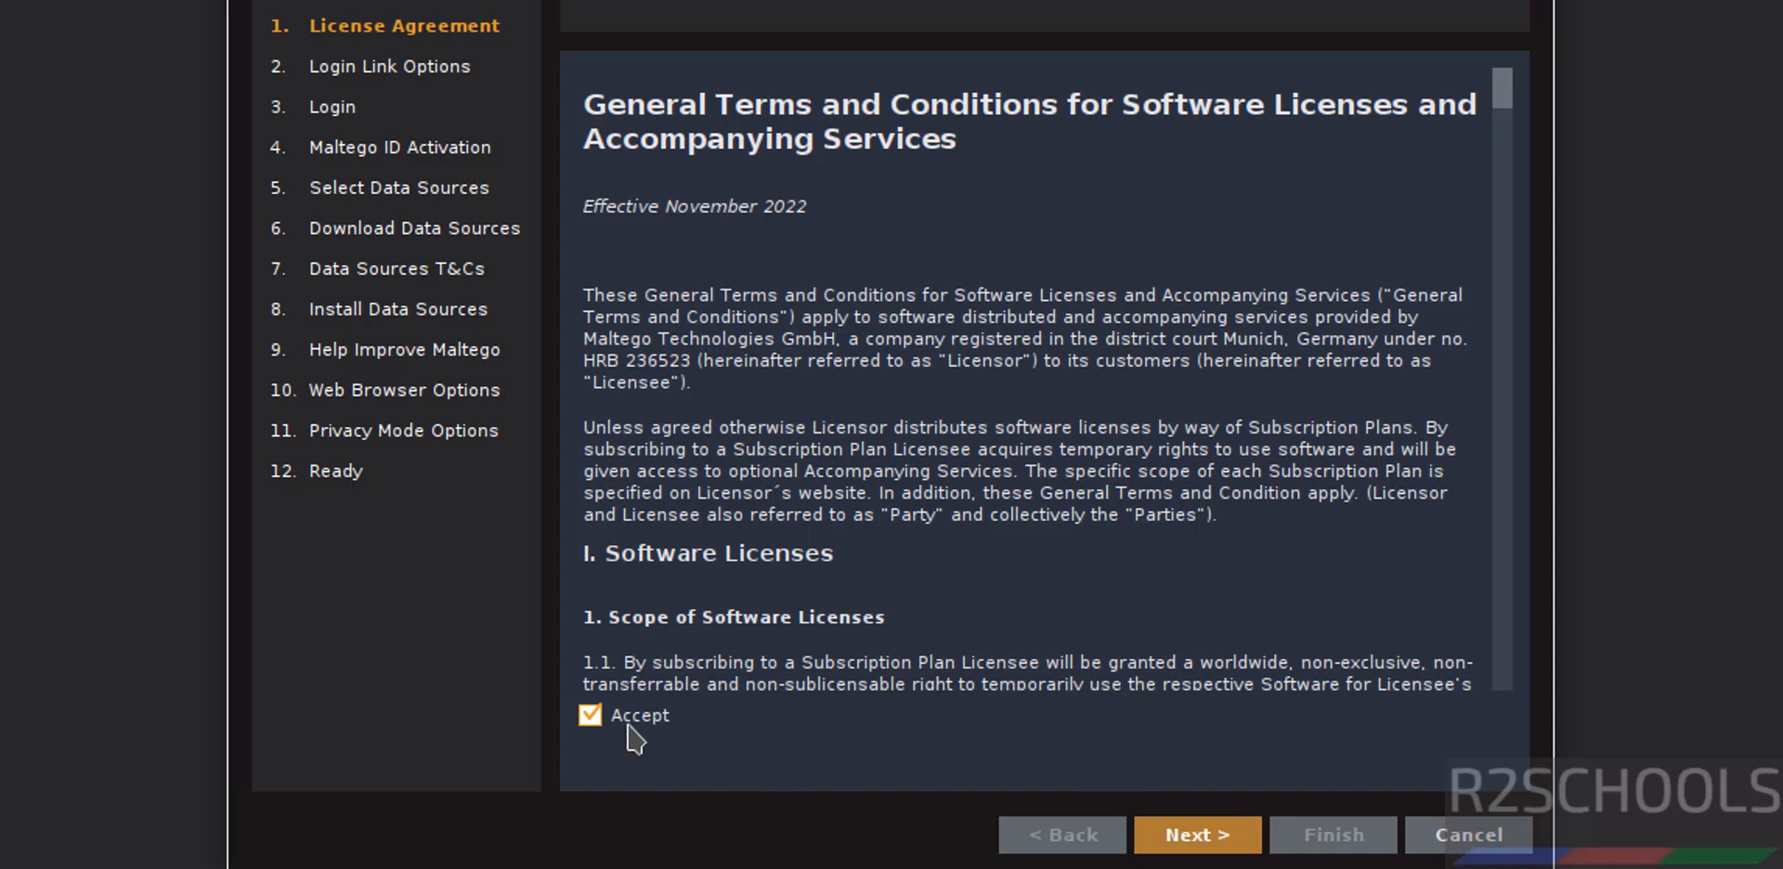
click(1189, 834)
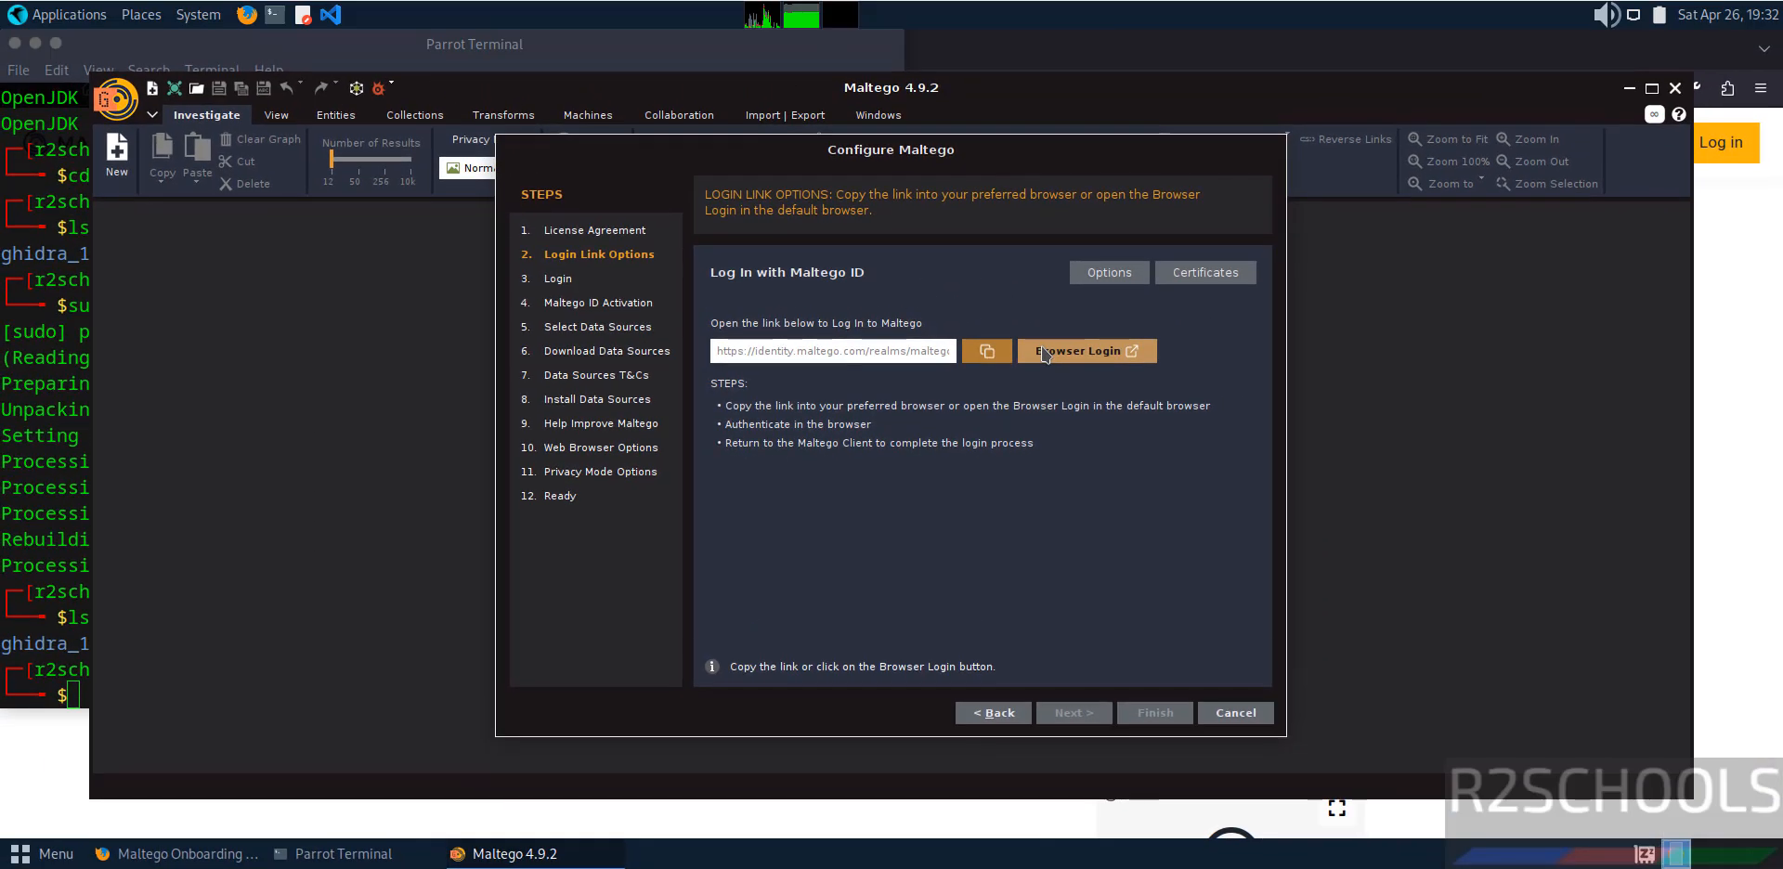
Start the browser login and sign in to Maltego with the account e-mail and password, declining to save the password in the browser.
click(1115, 259)
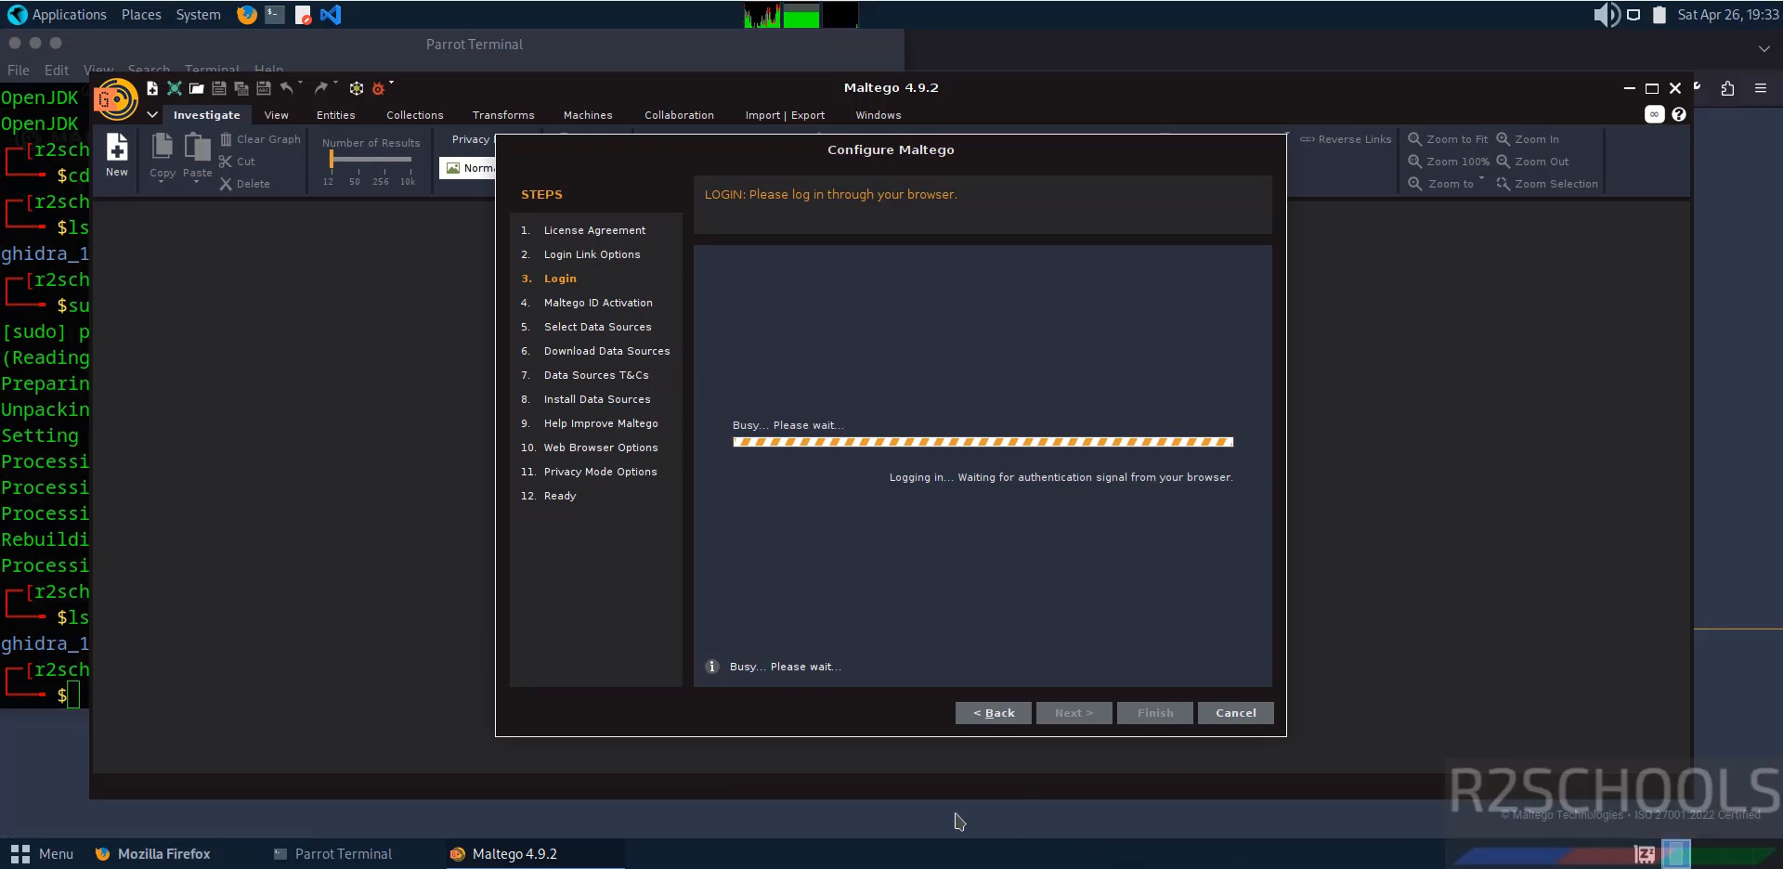
click(520, 853)
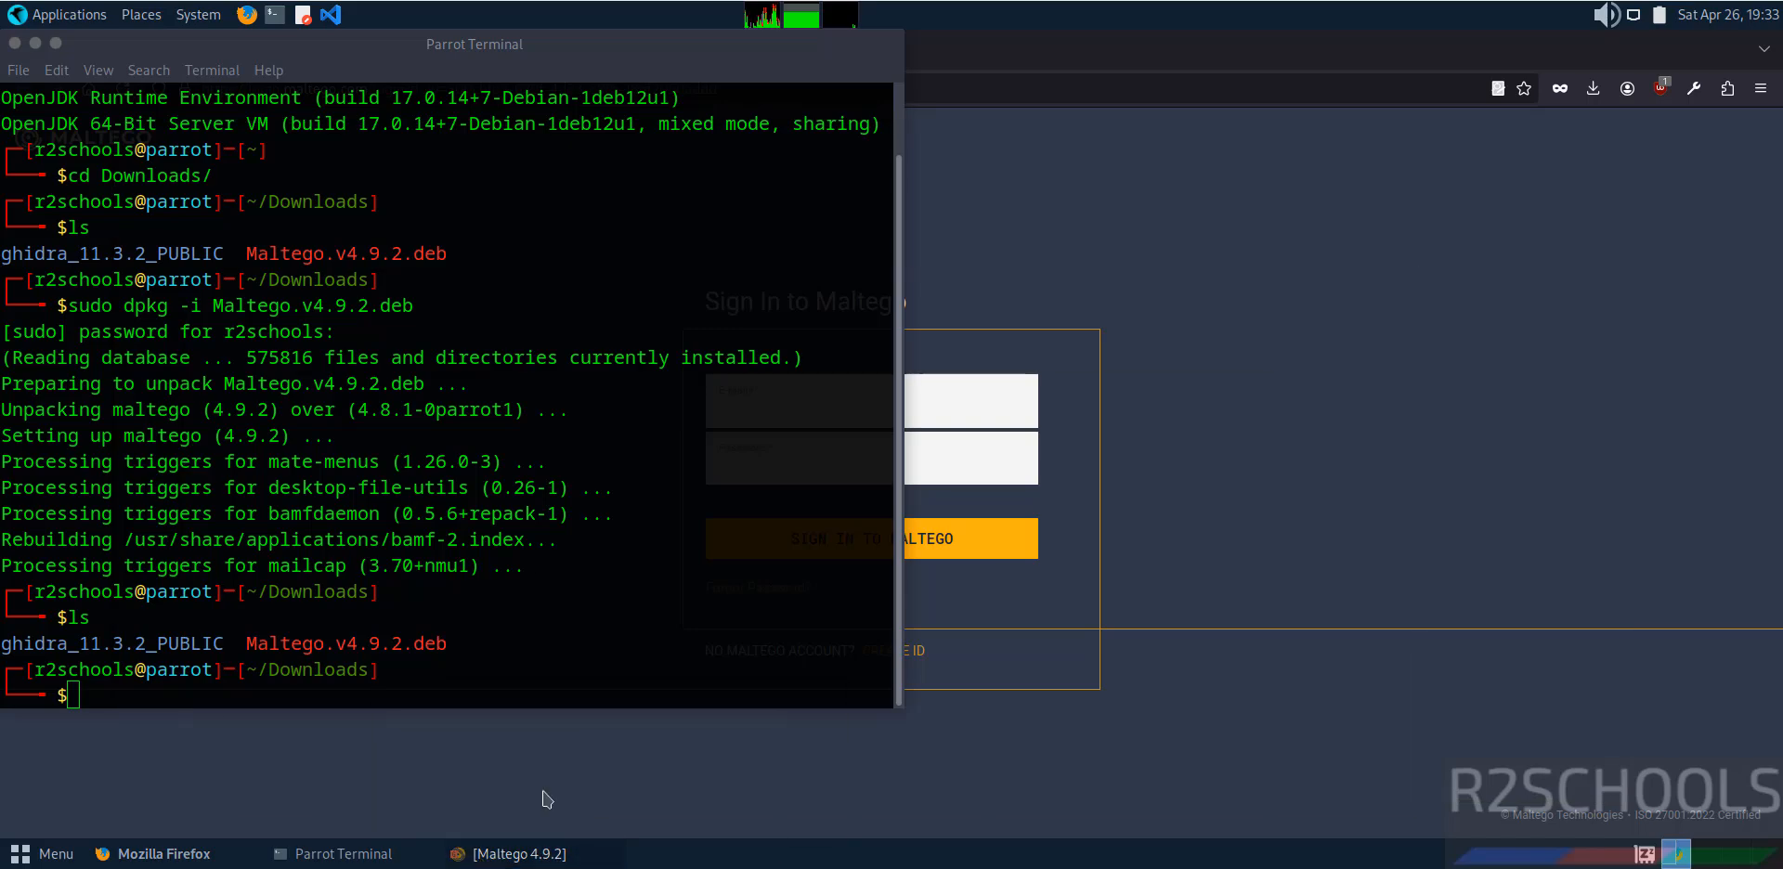
click(1245, 376)
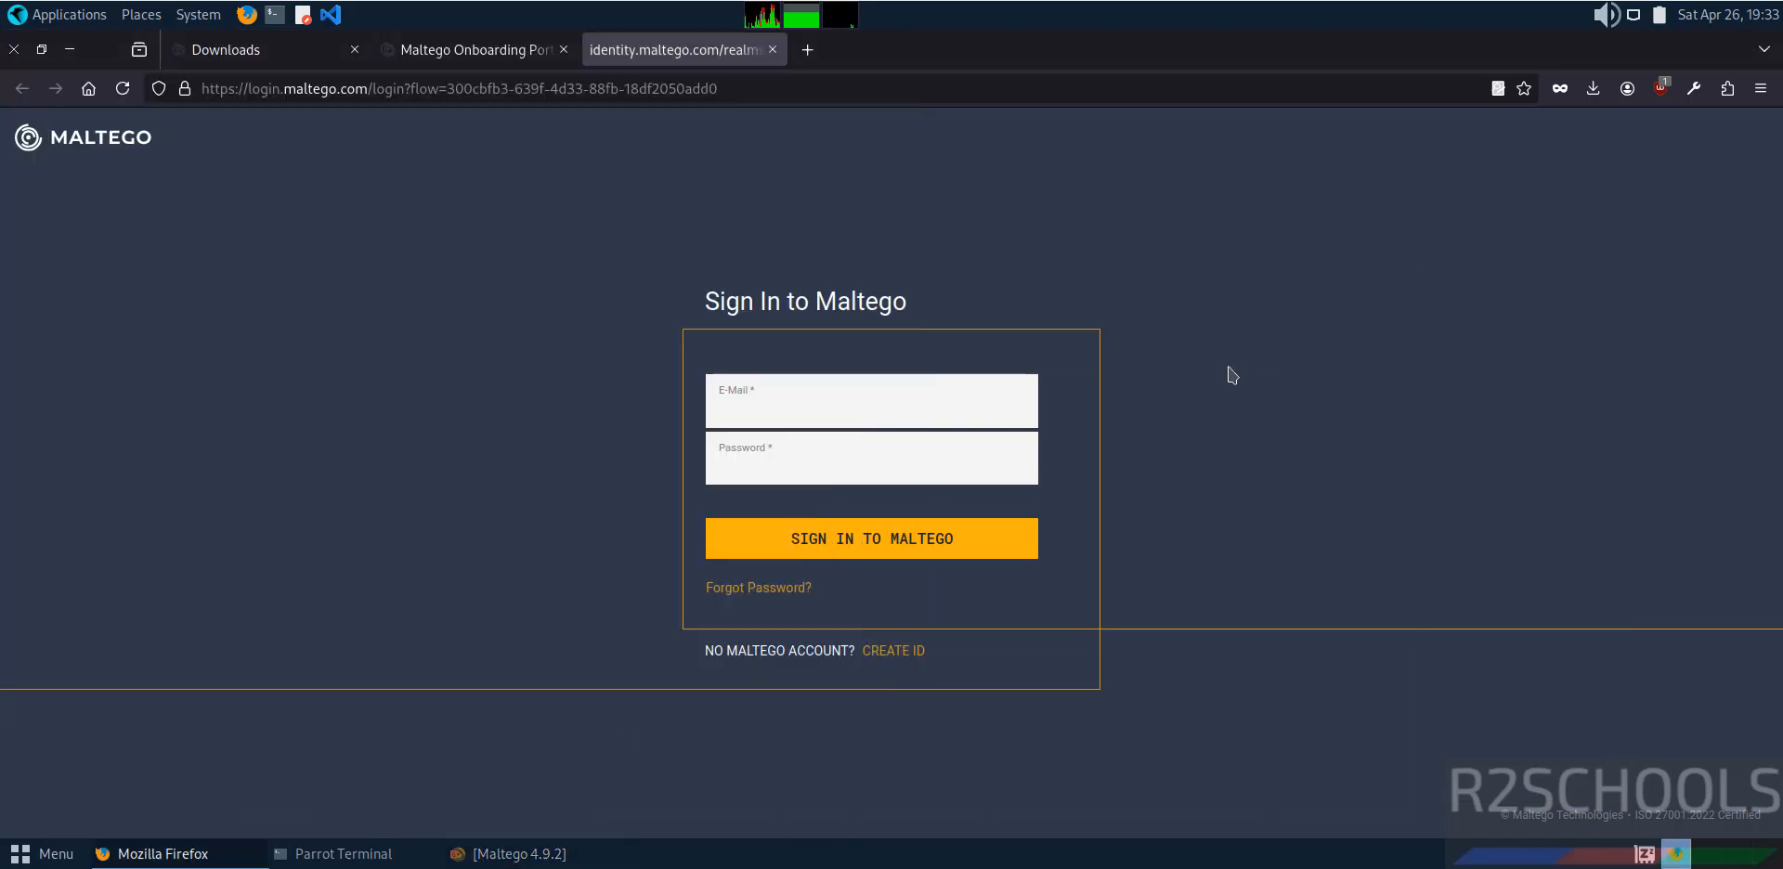
click(784, 412)
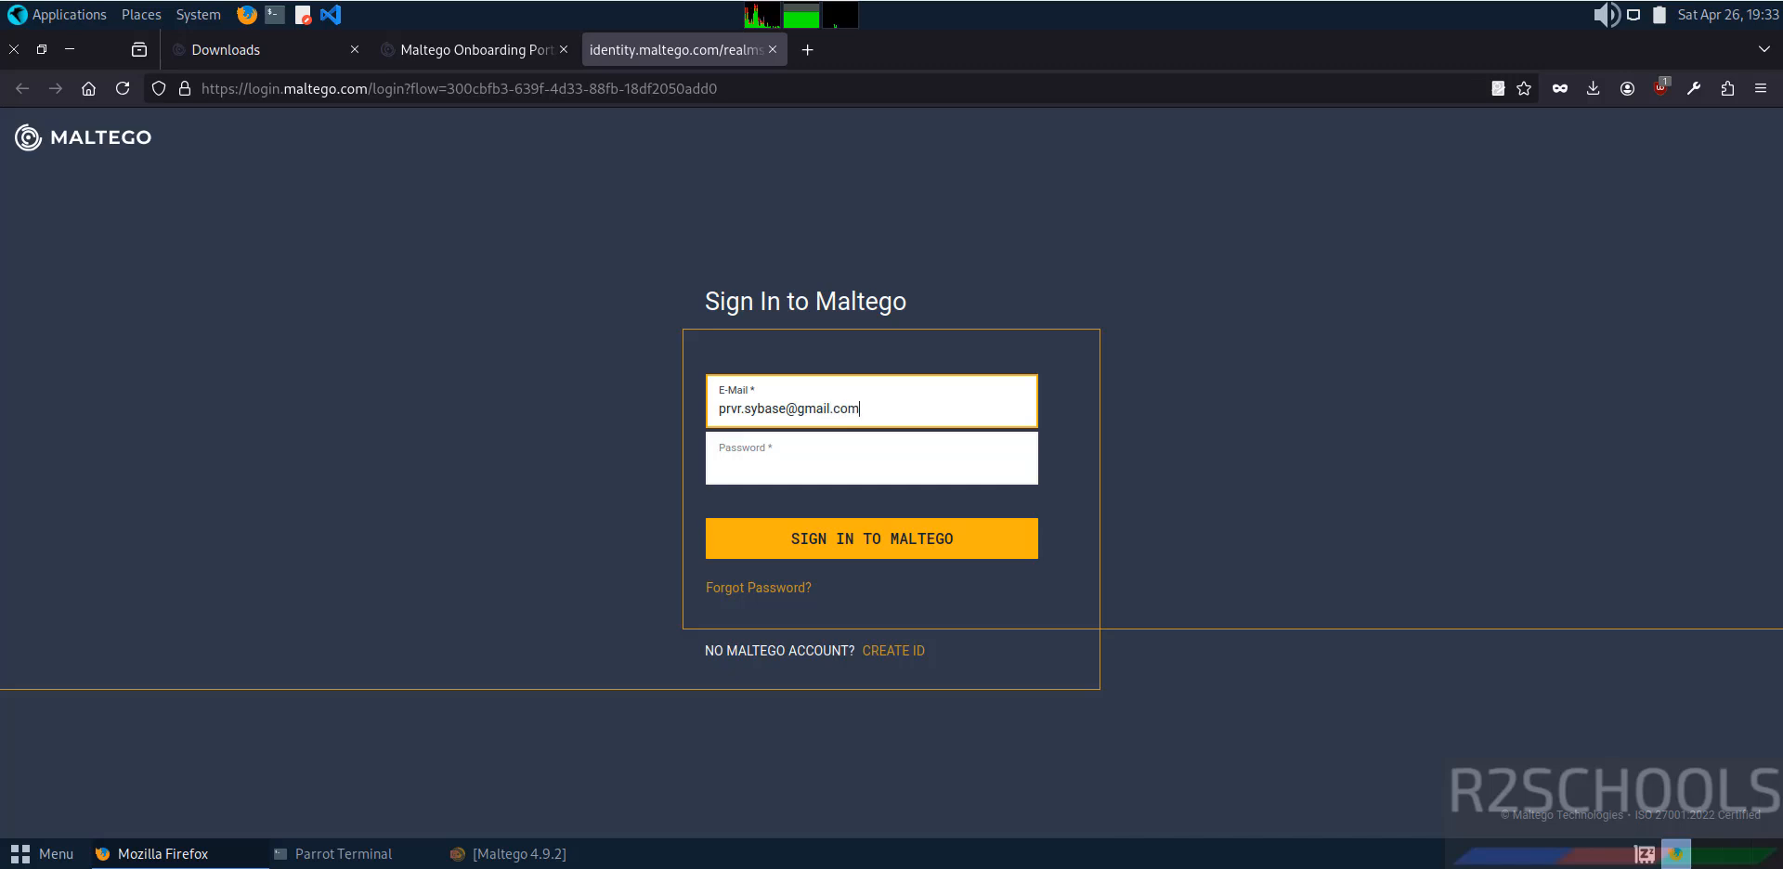
key(Tab)
text(••)
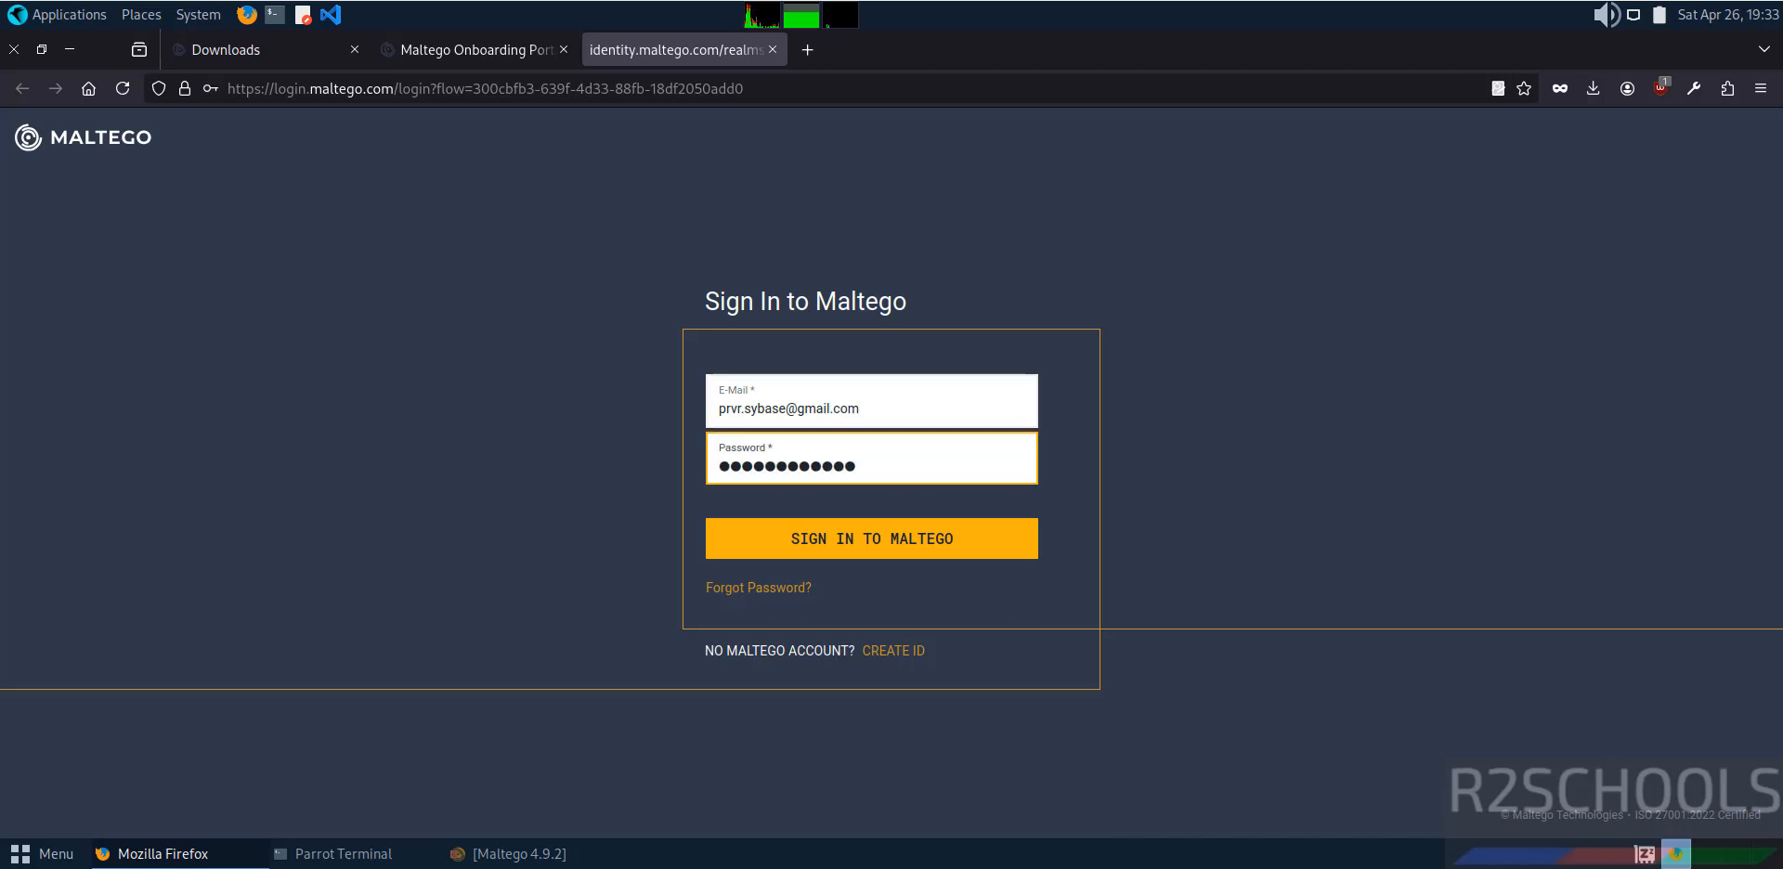
key(Return)
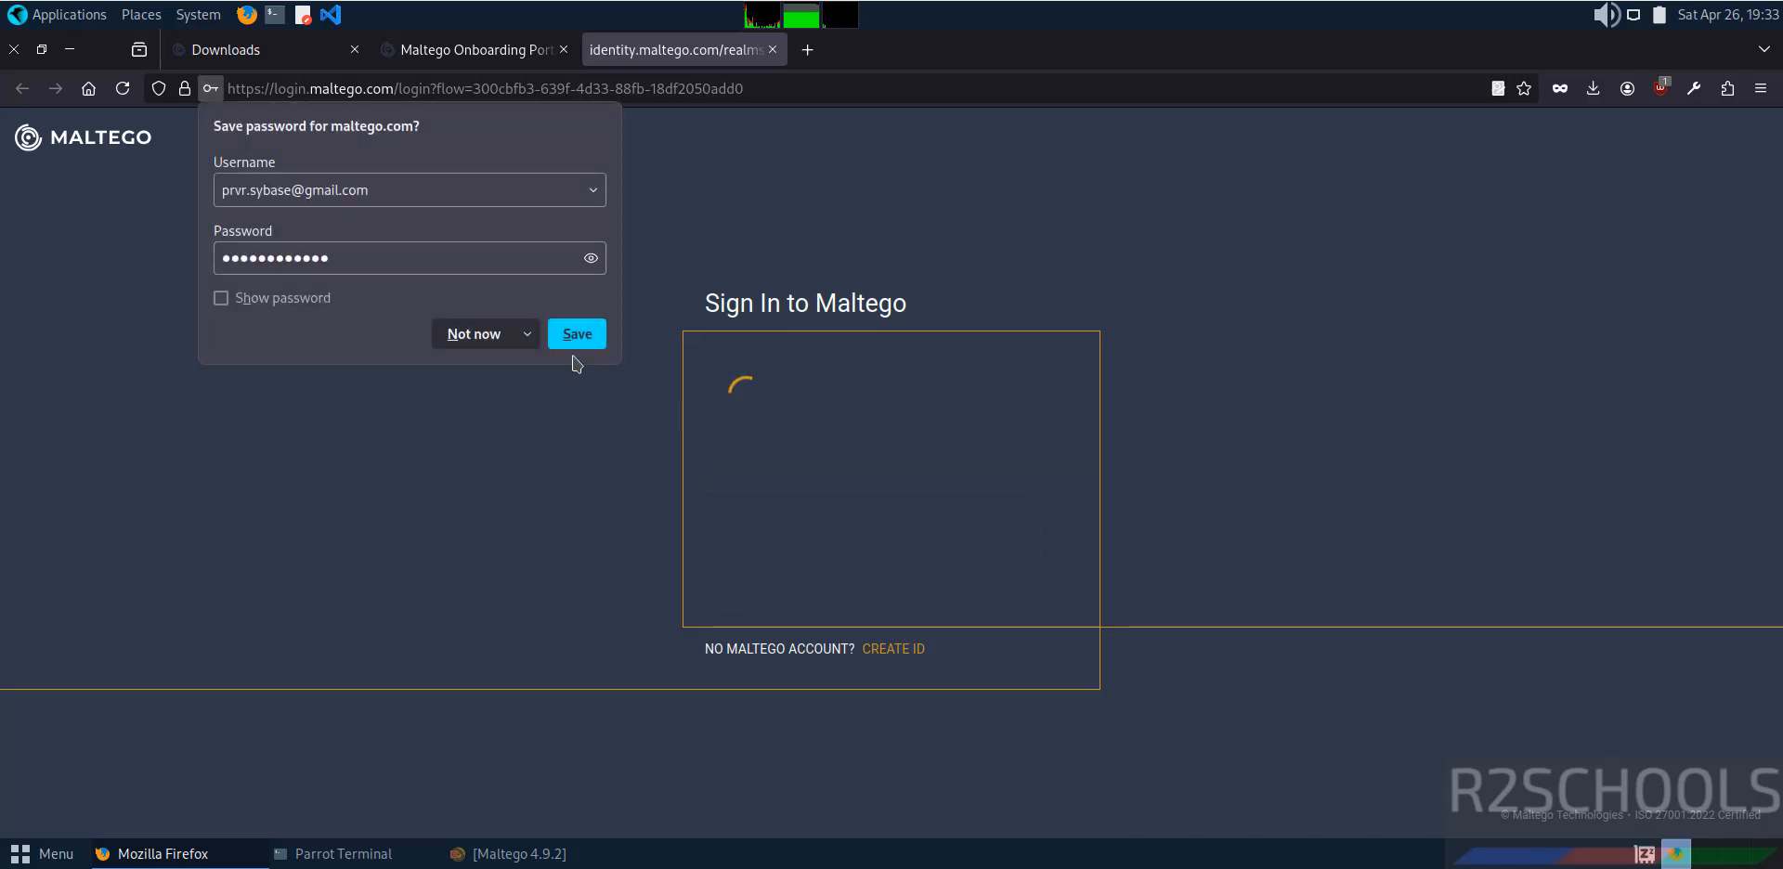
click(473, 335)
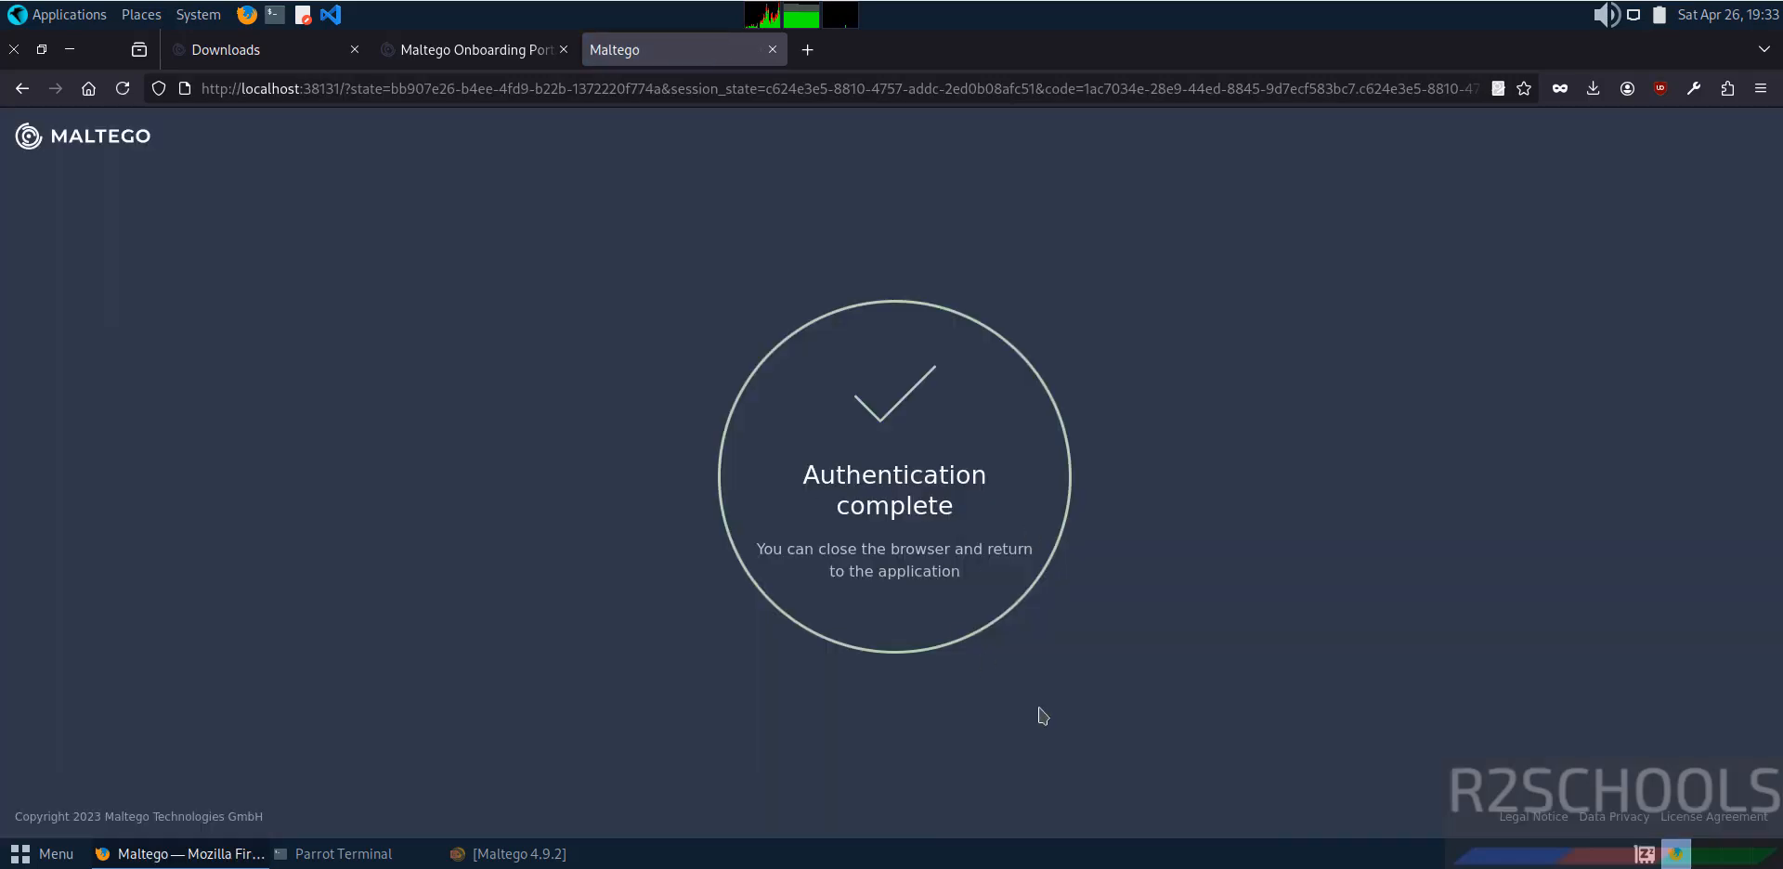
Return to the Maltego configuration wizard and proceed past the login and Maltego ID activation pages to the data source selection.
key(alt+Tab)
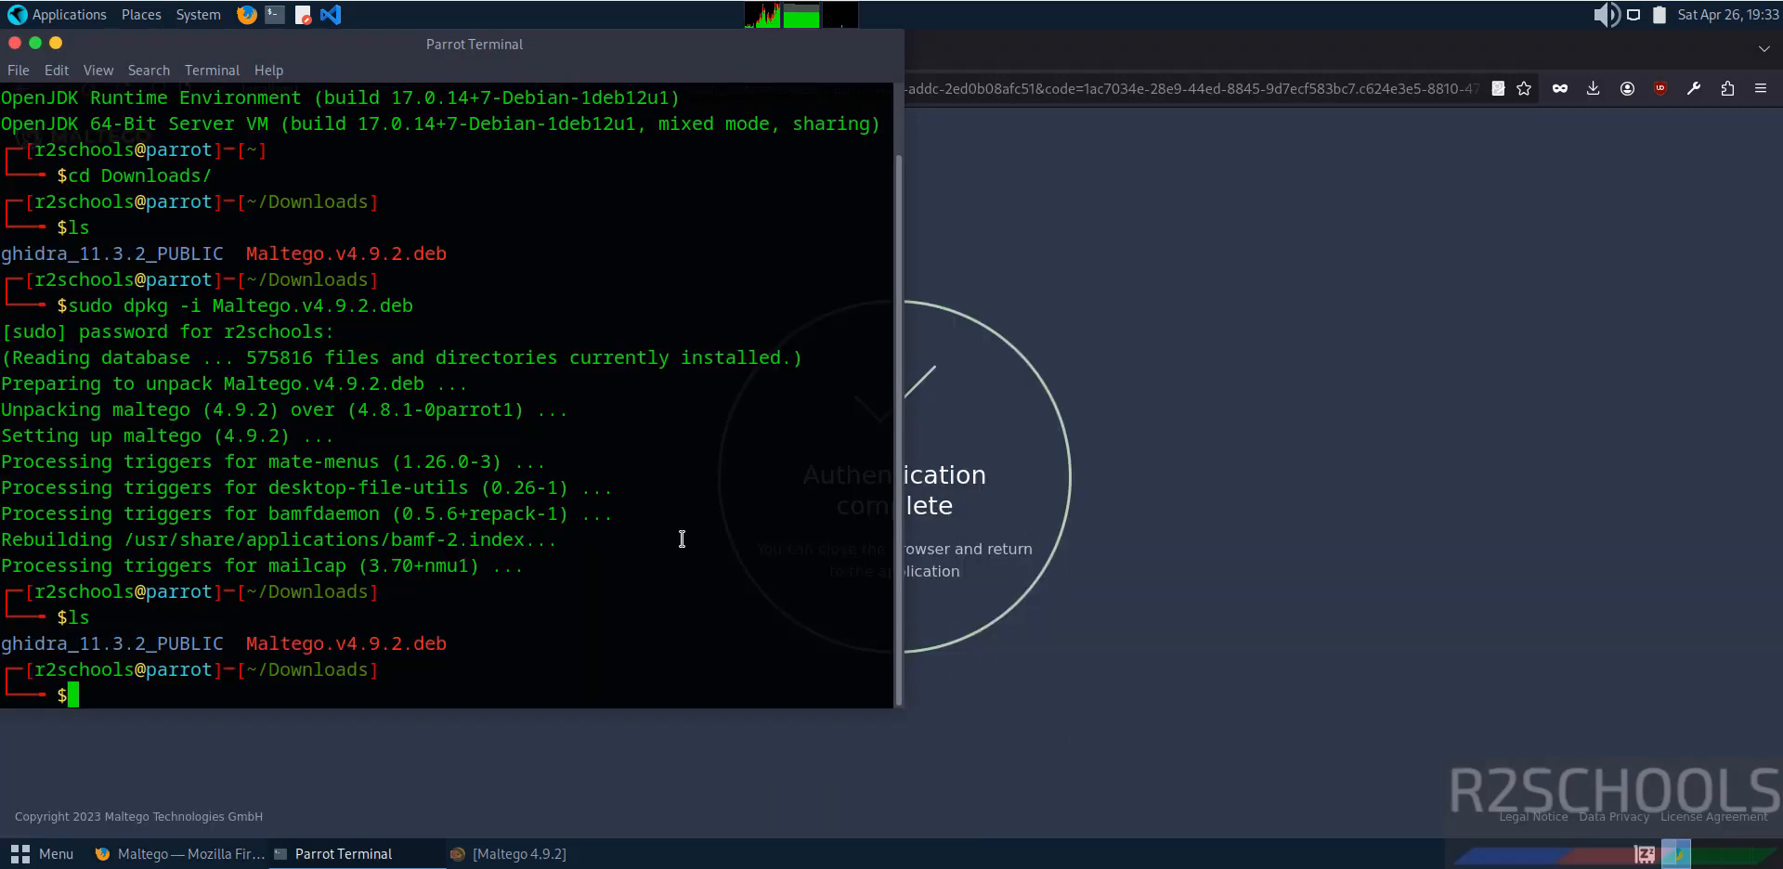
key(alt+Tab)
key(alt+Tab)
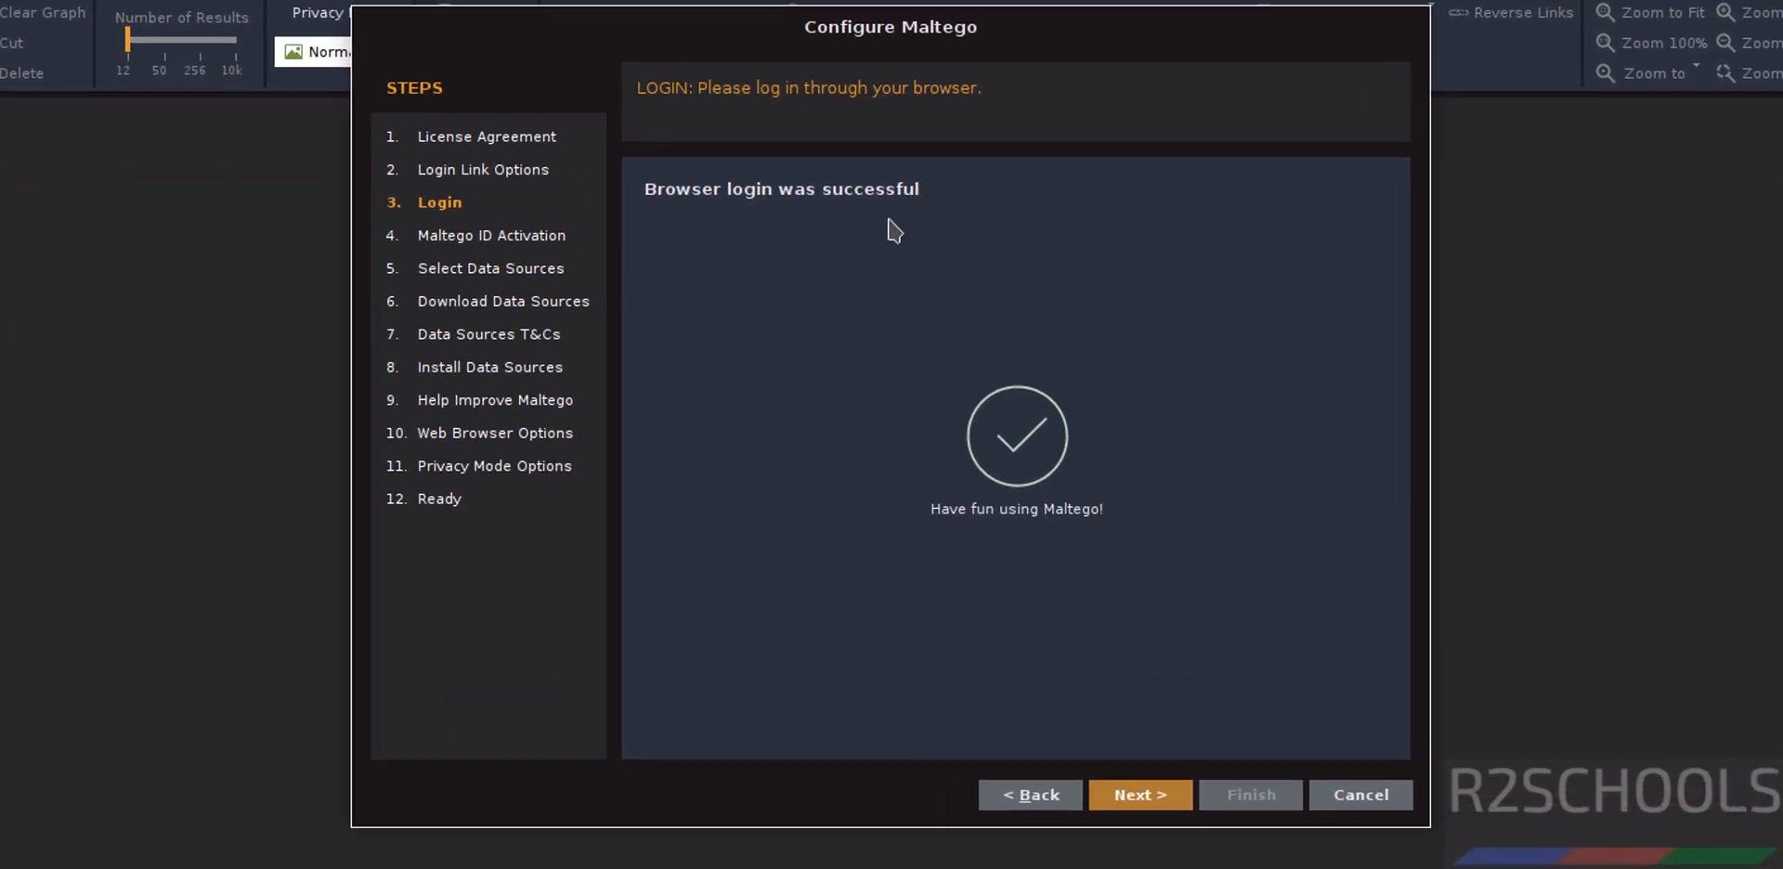
click(1134, 792)
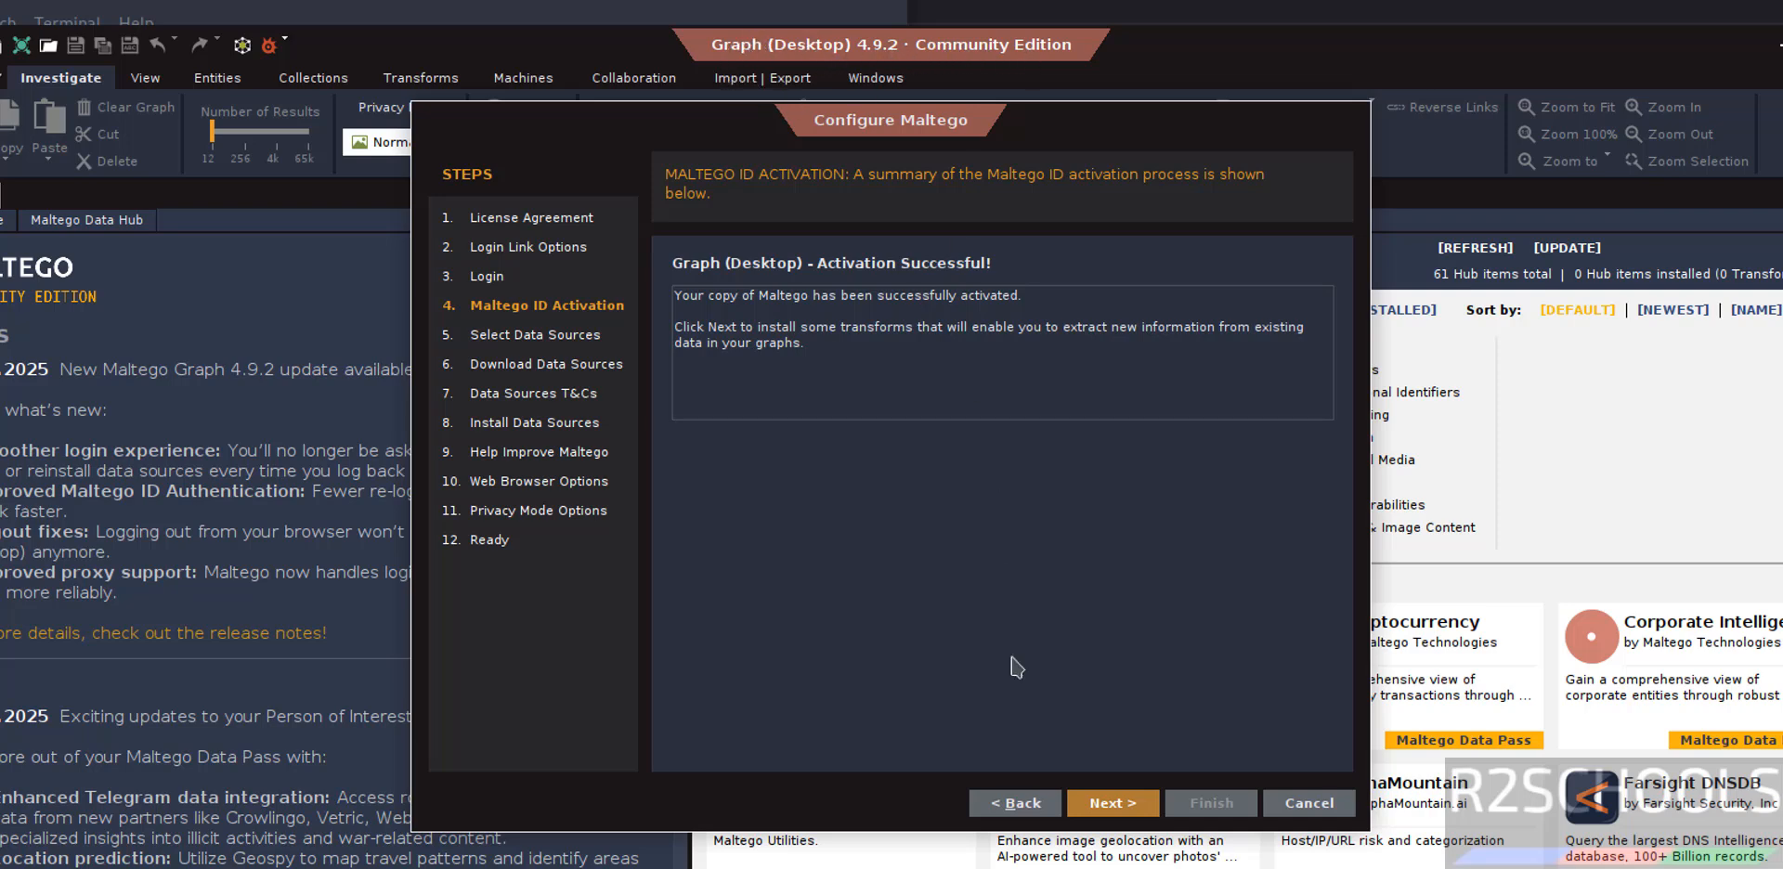
click(1083, 802)
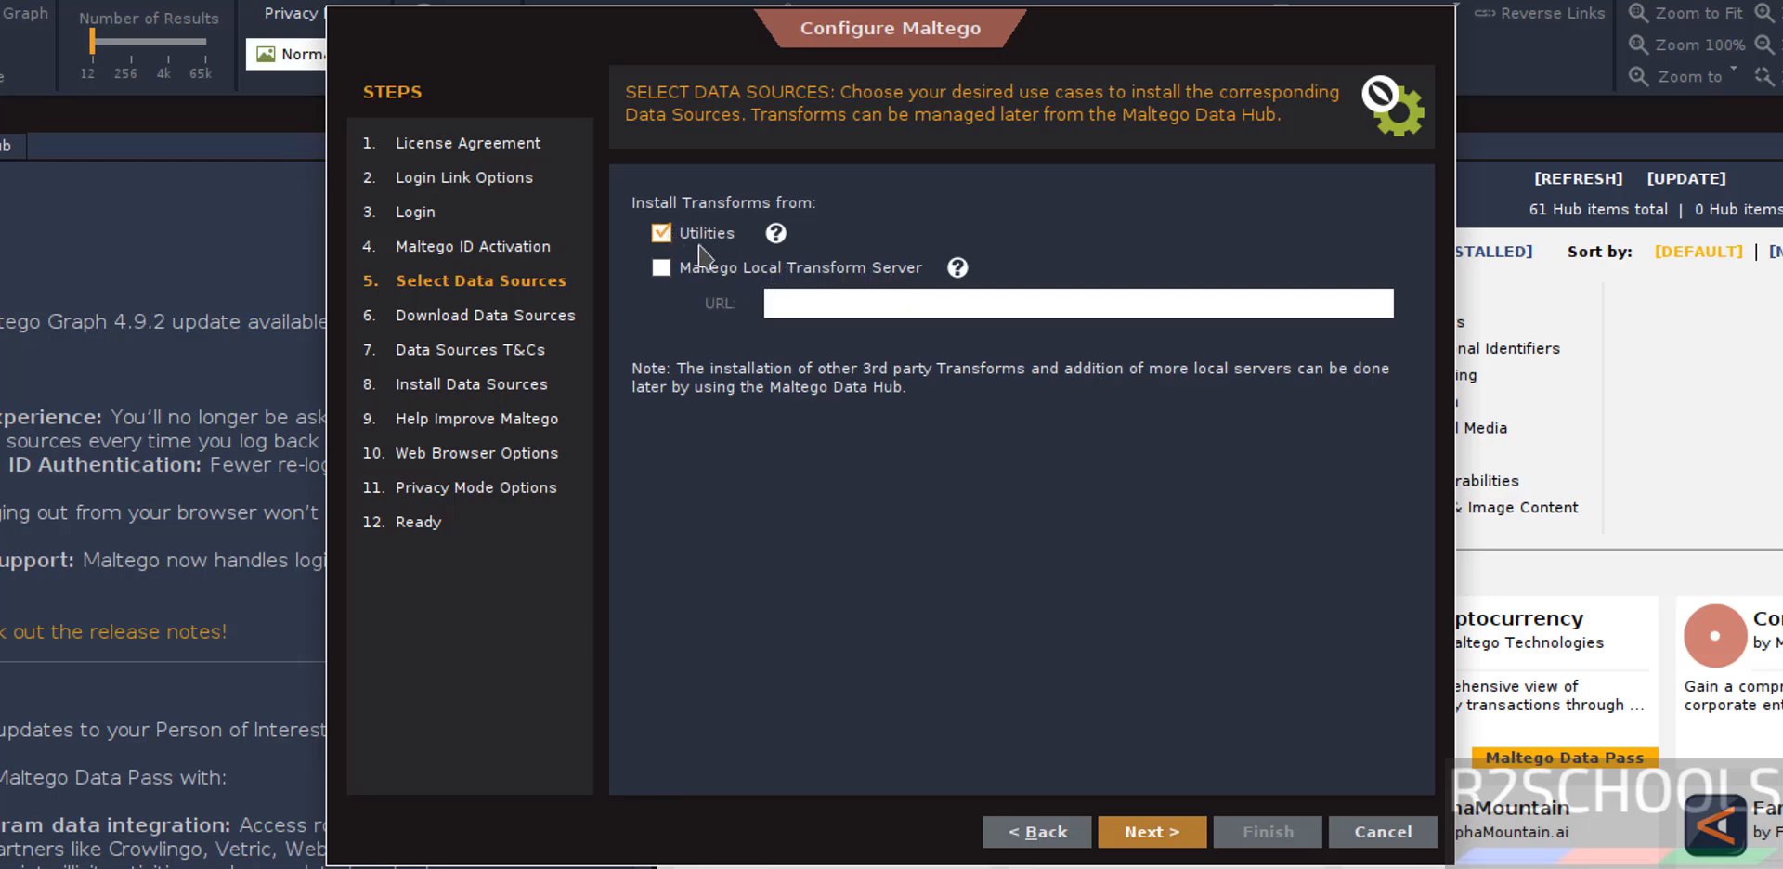
Download and install the Transforms from Utilities, accepting the terms and conditions of the data sources.
click(1178, 841)
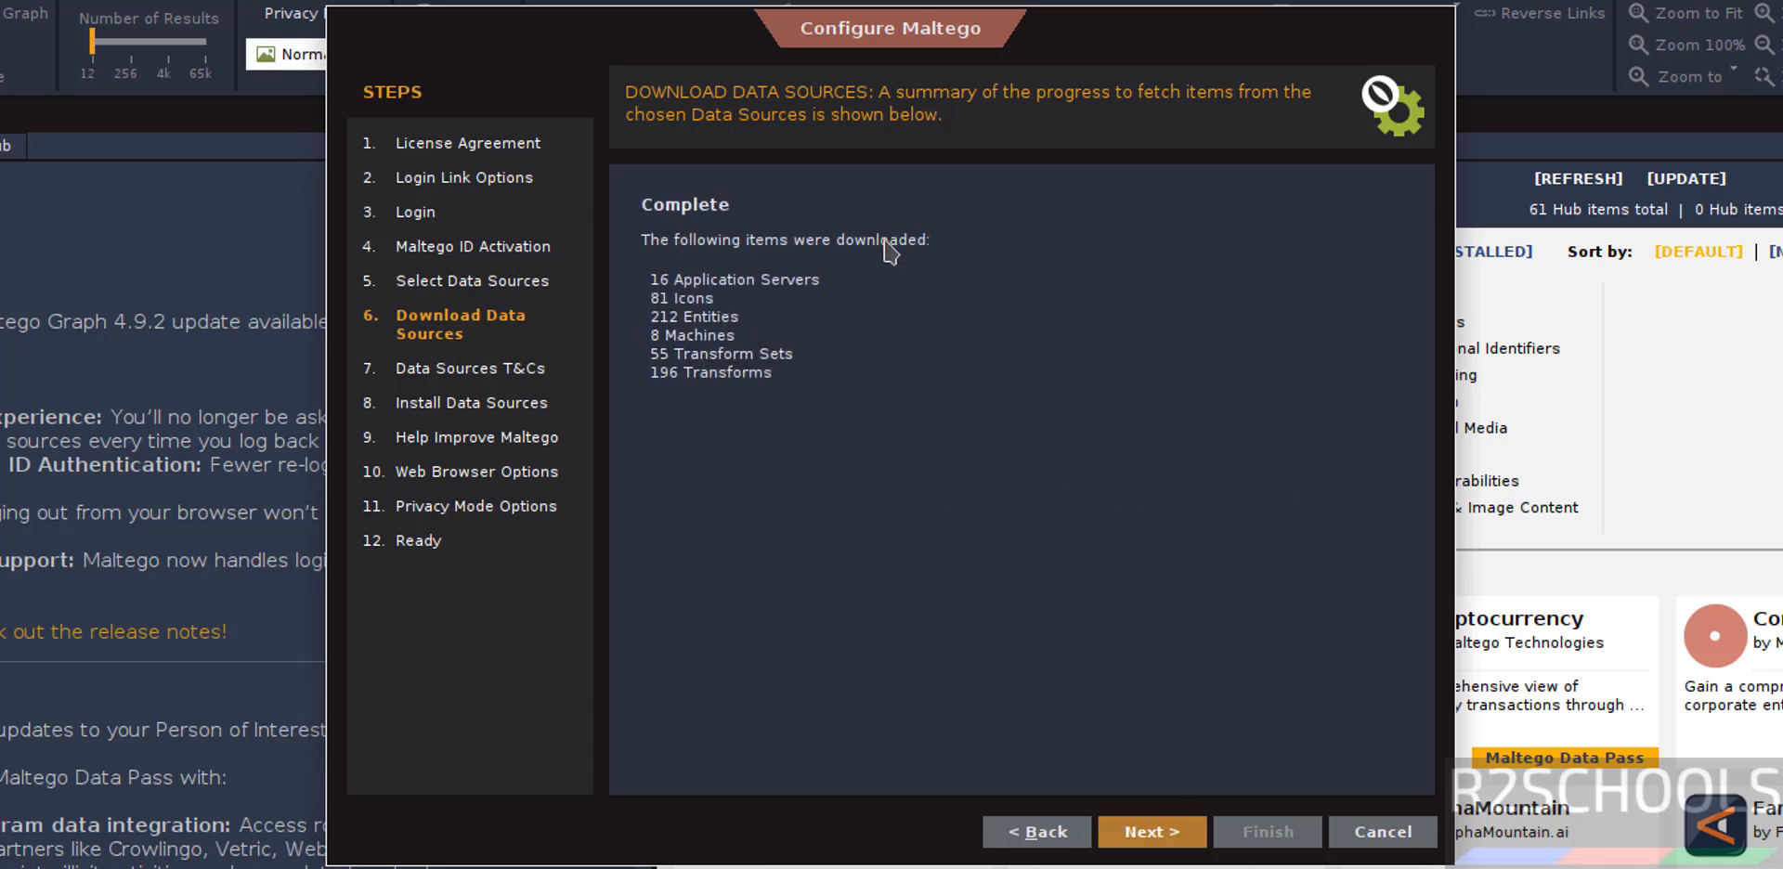
click(1152, 831)
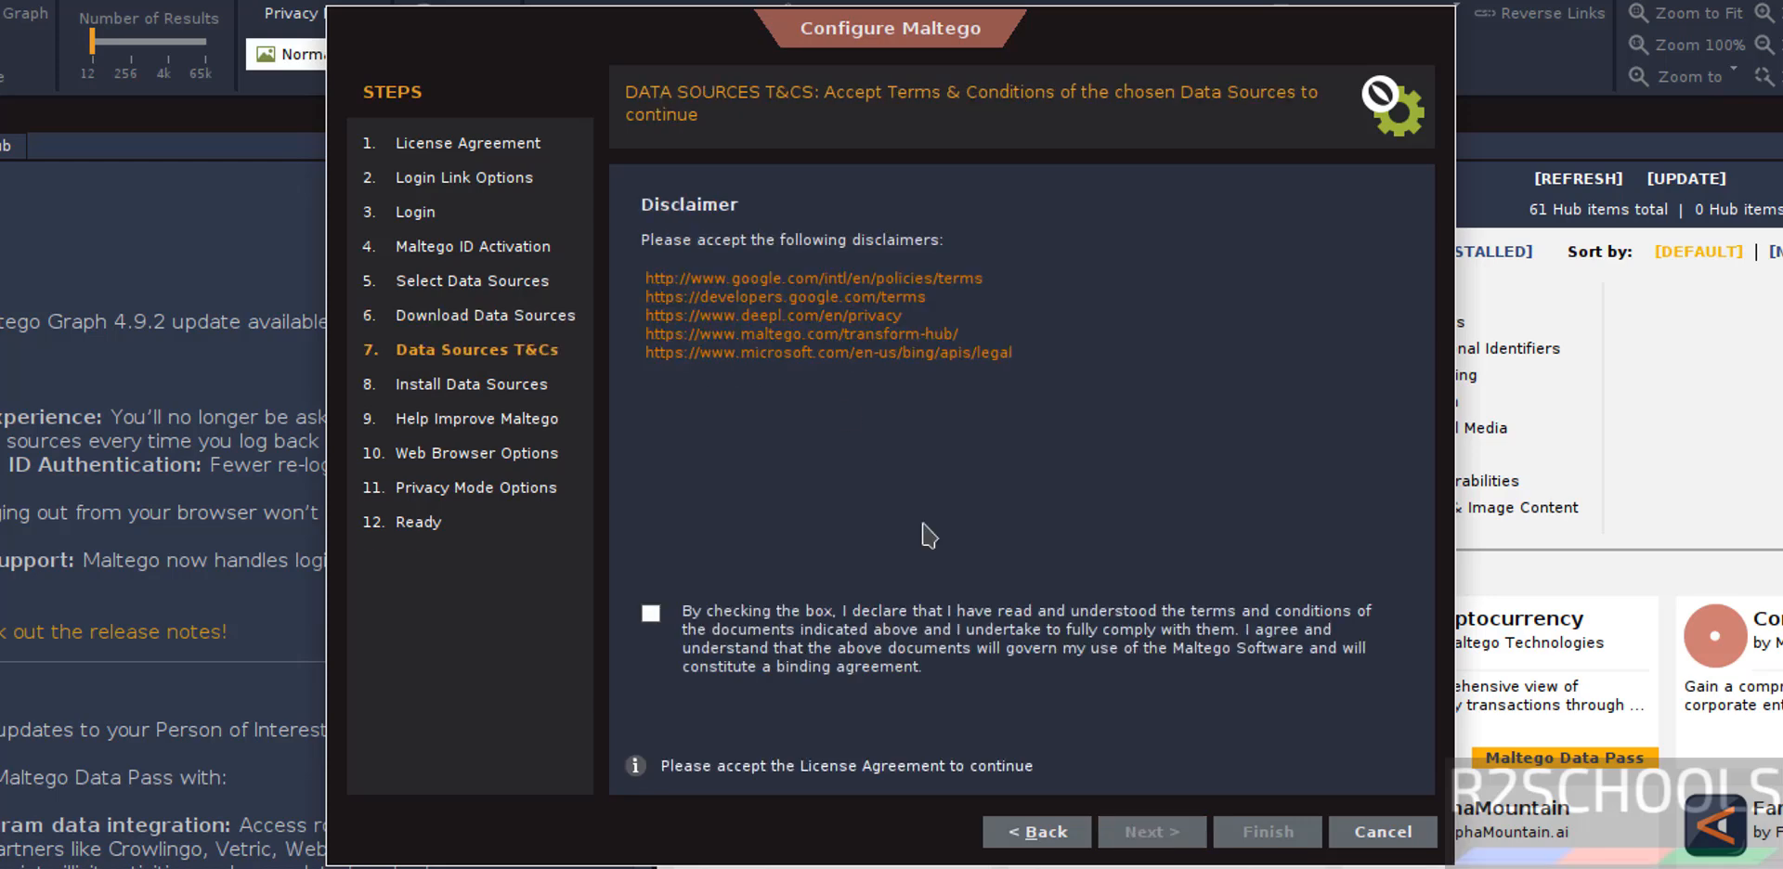
click(651, 614)
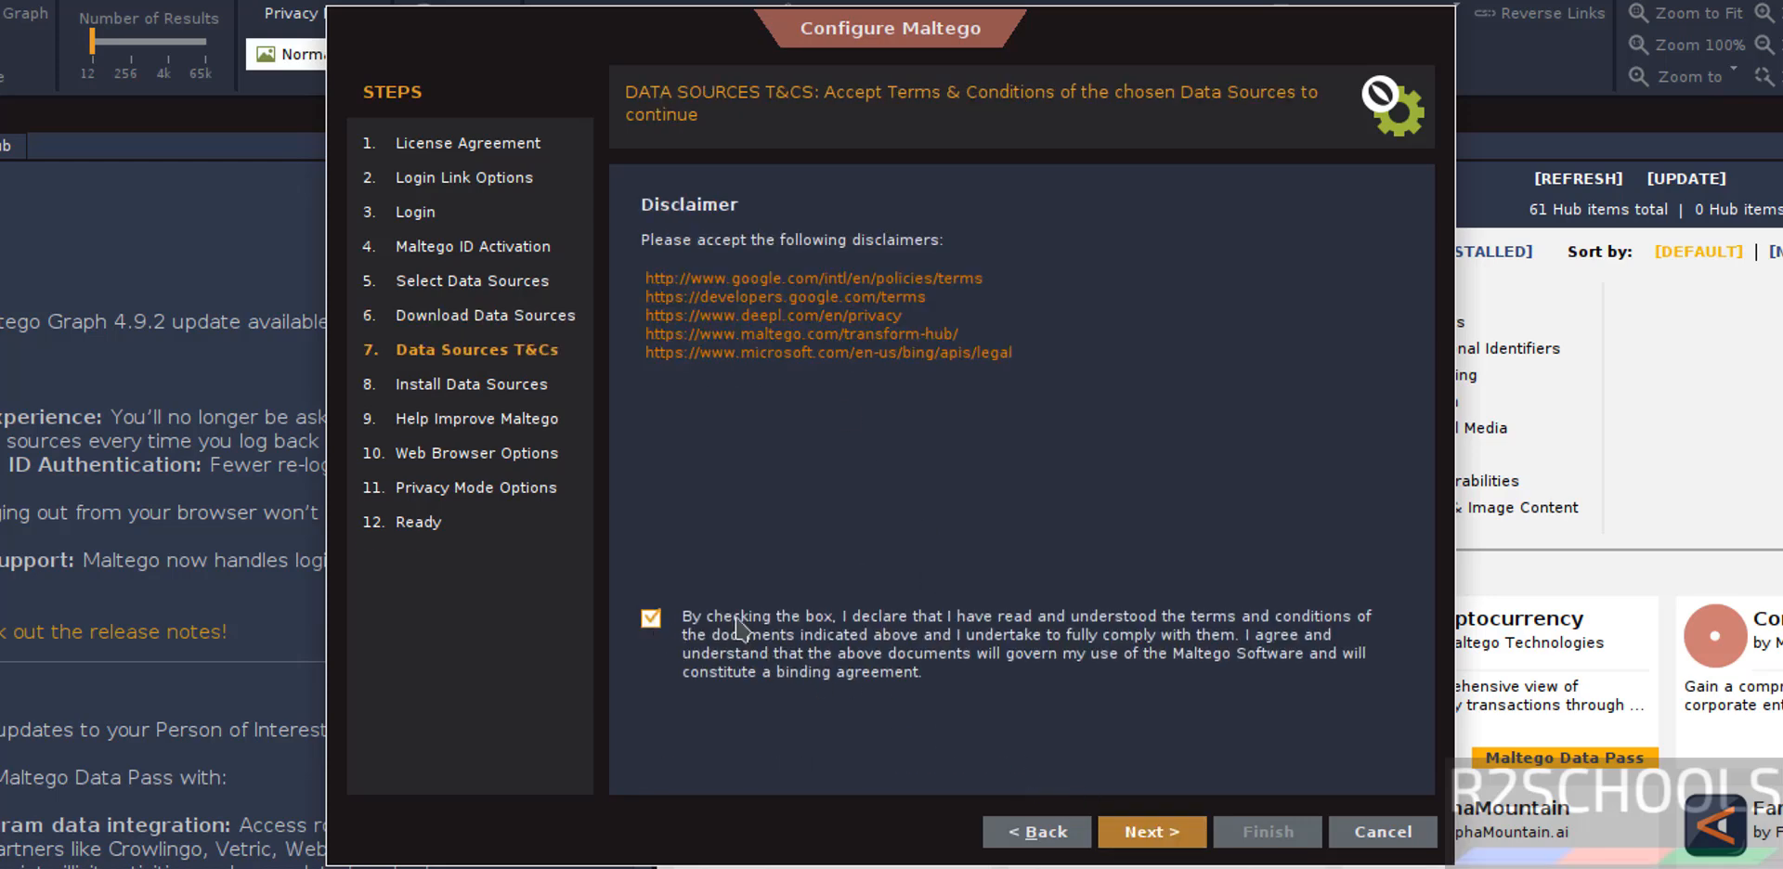
click(1154, 831)
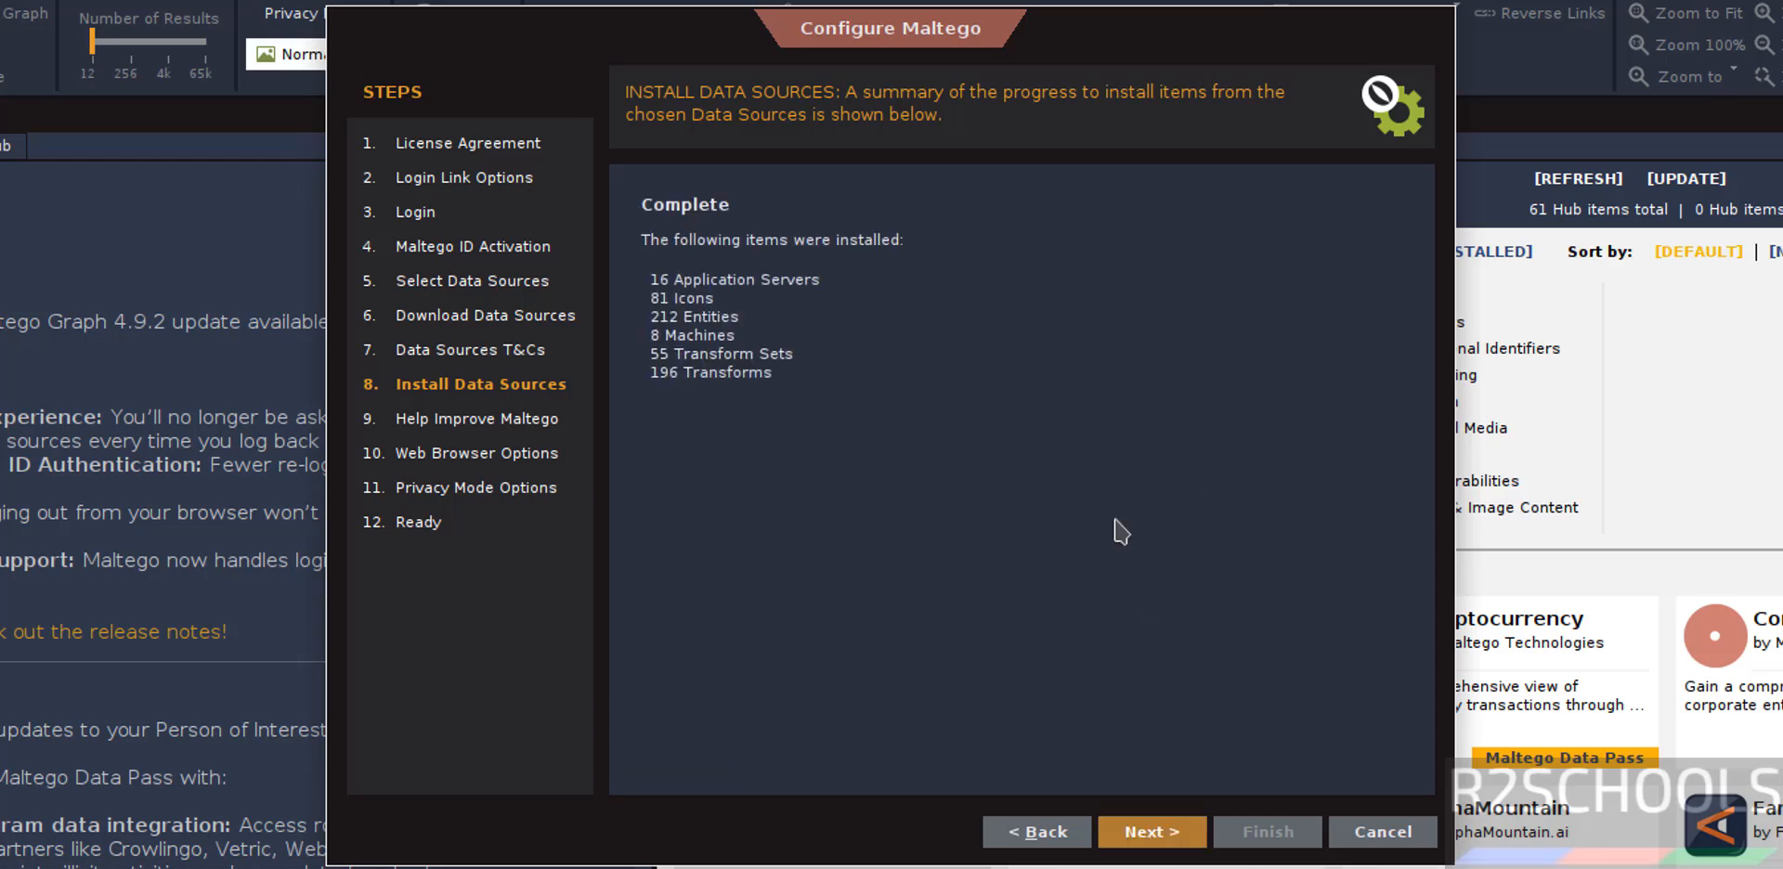
click(1119, 836)
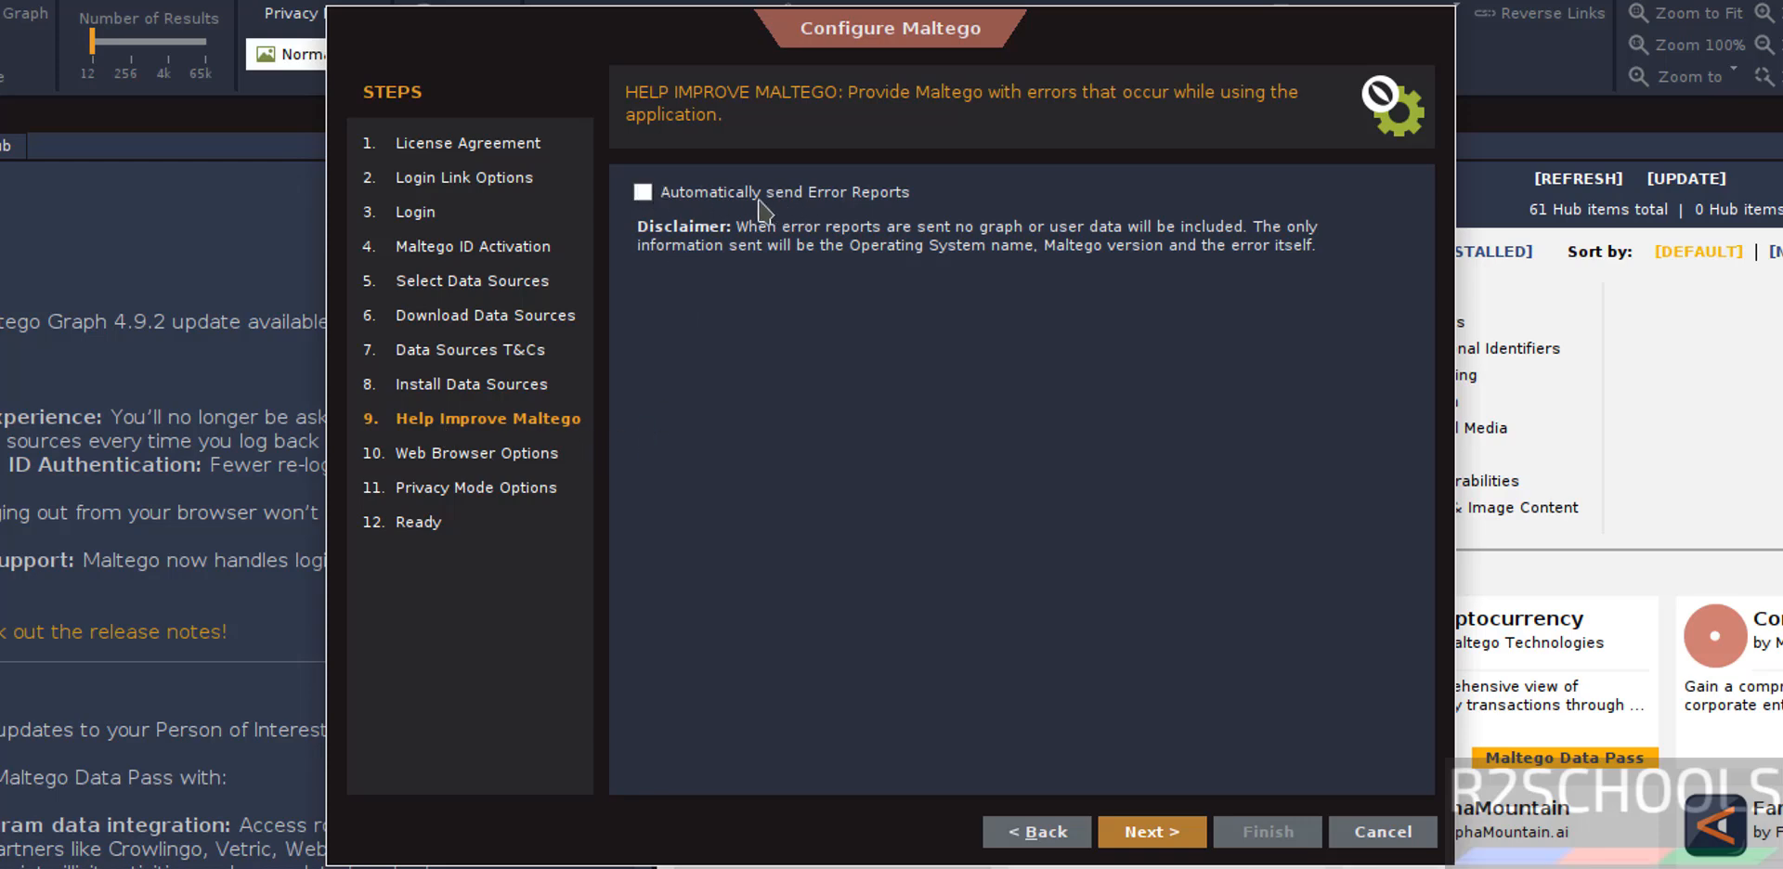
Leave automatic error reports off and keep the default system browser for web links, after reviewing the browser choices.
click(1172, 837)
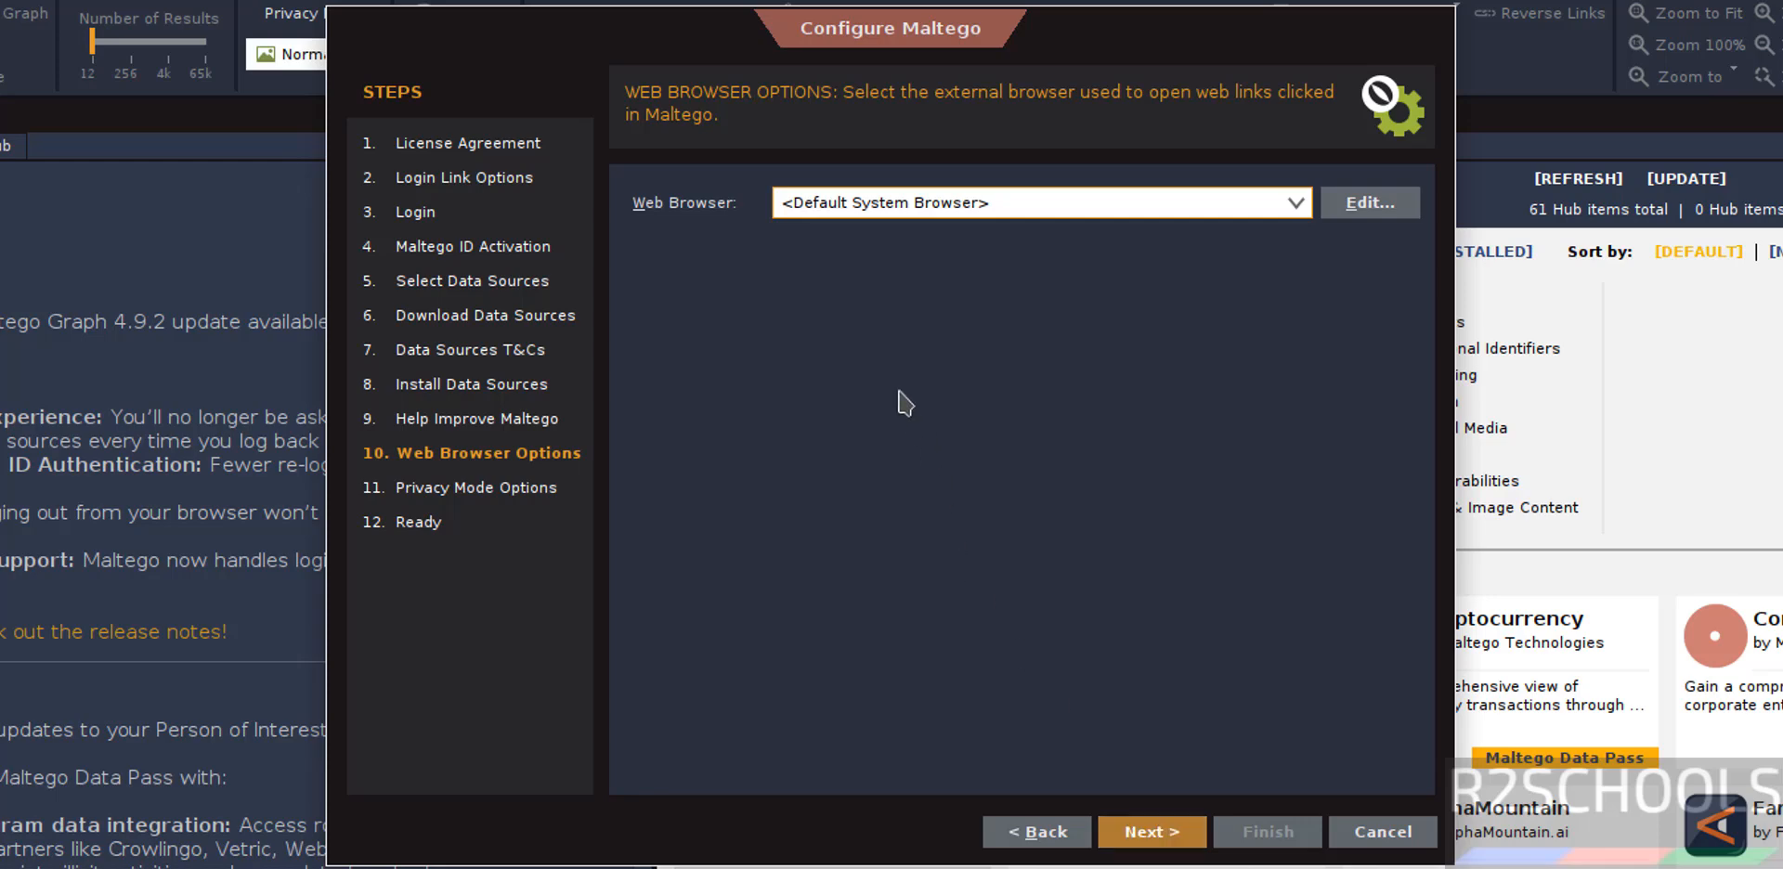
click(918, 211)
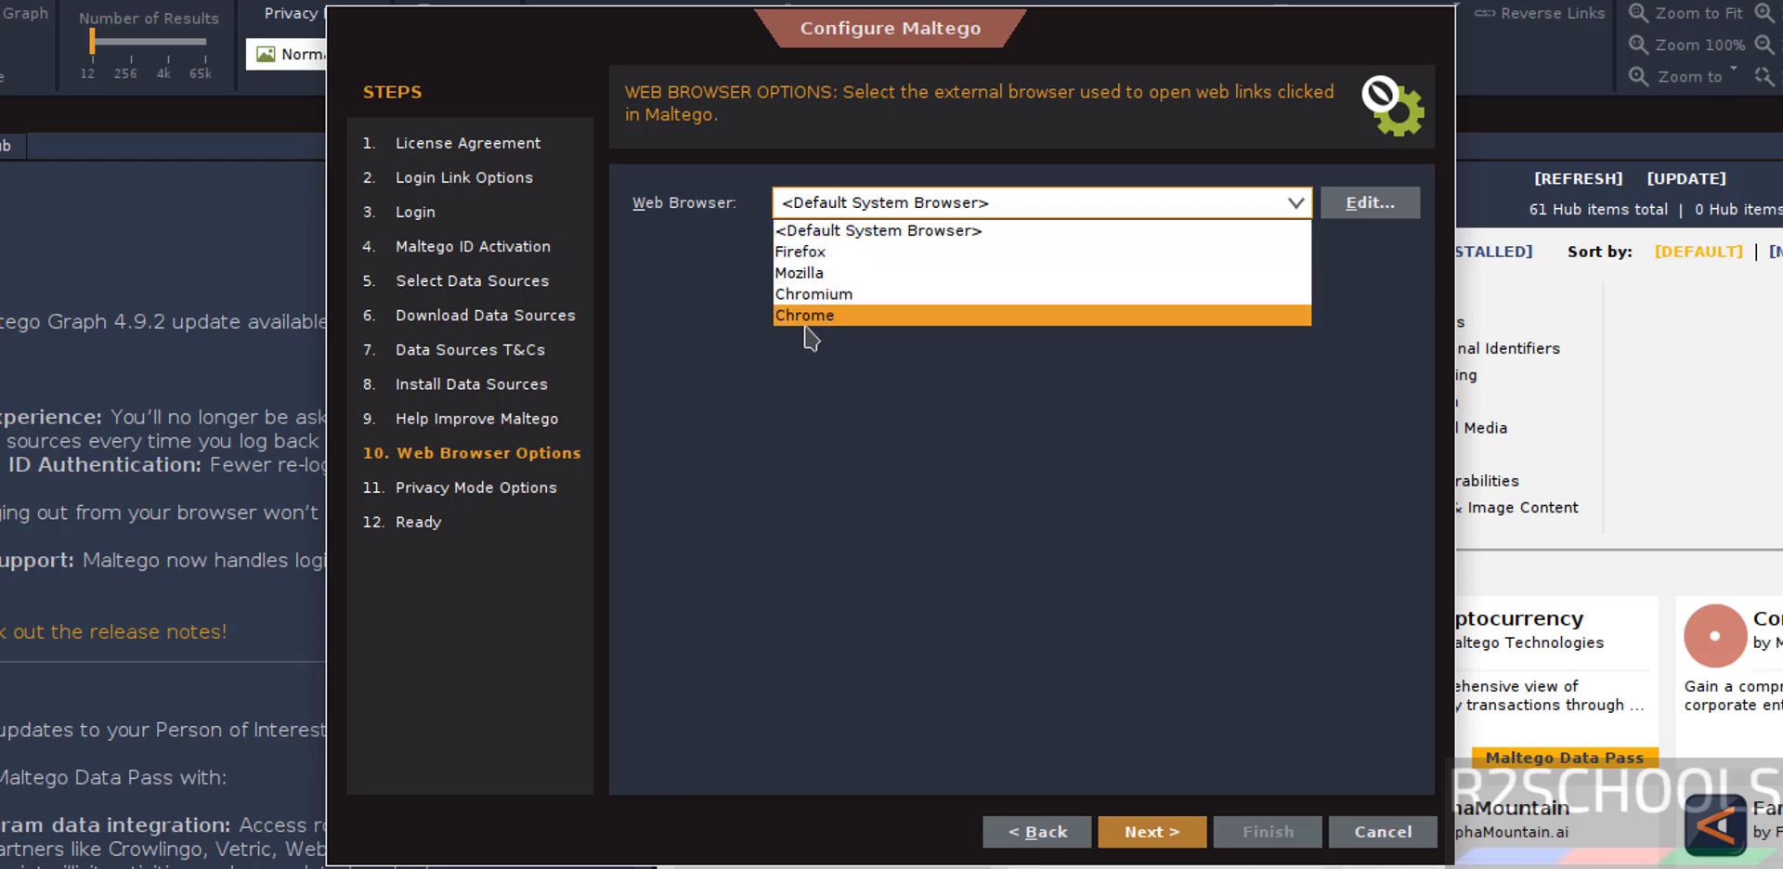
click(989, 548)
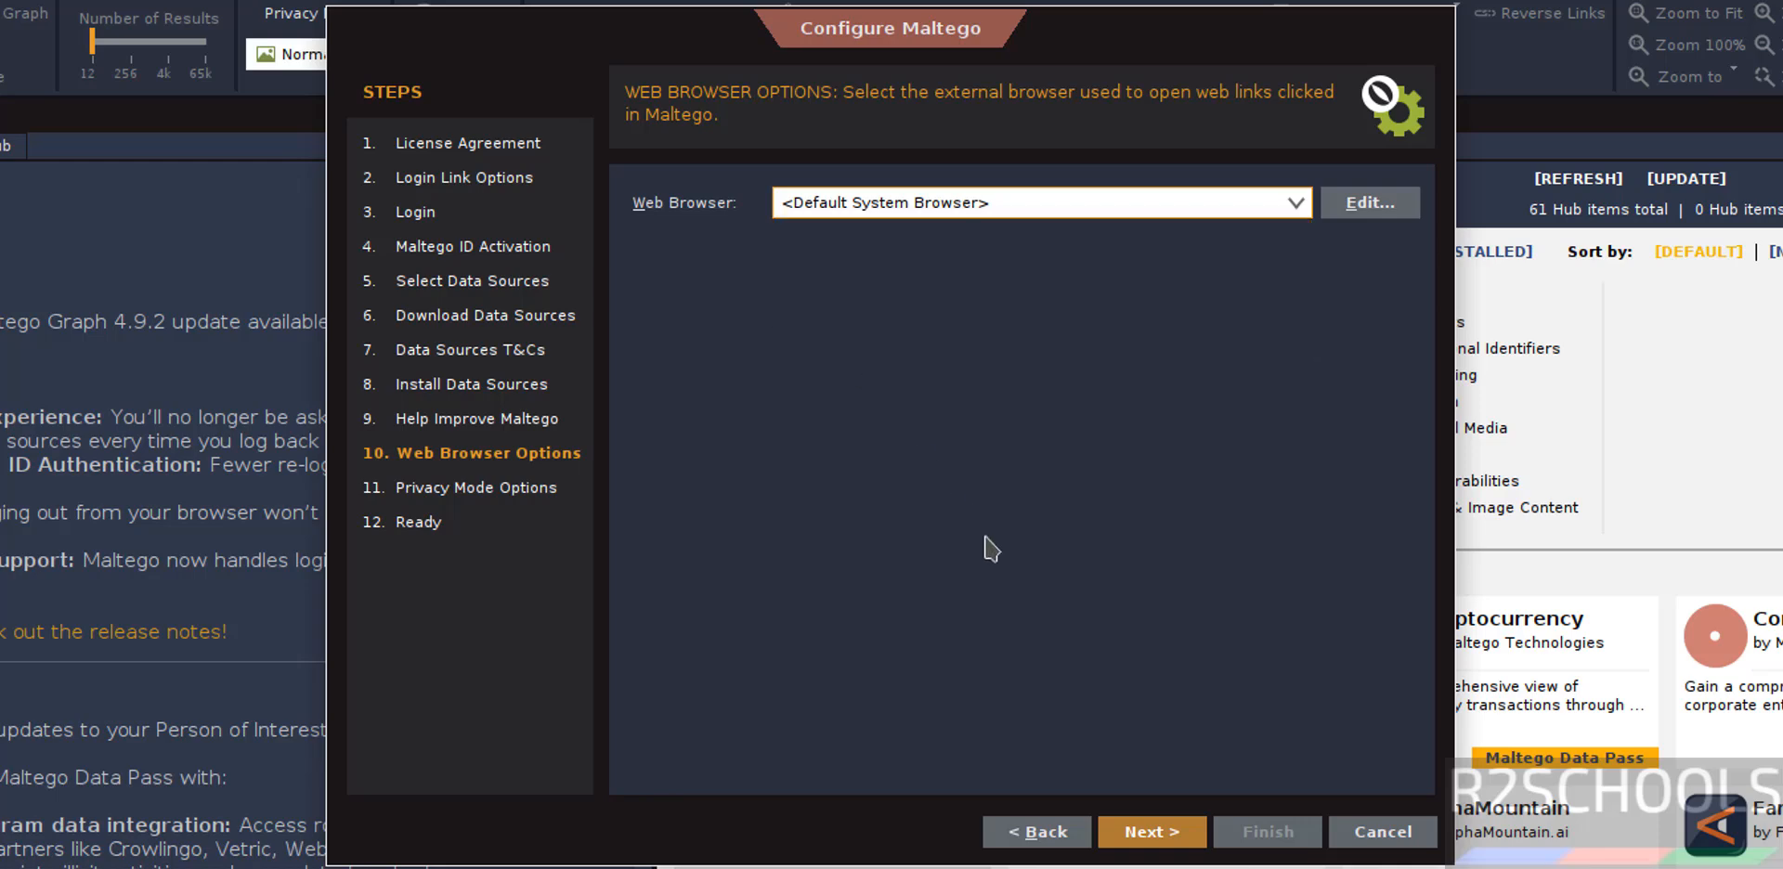
click(1134, 833)
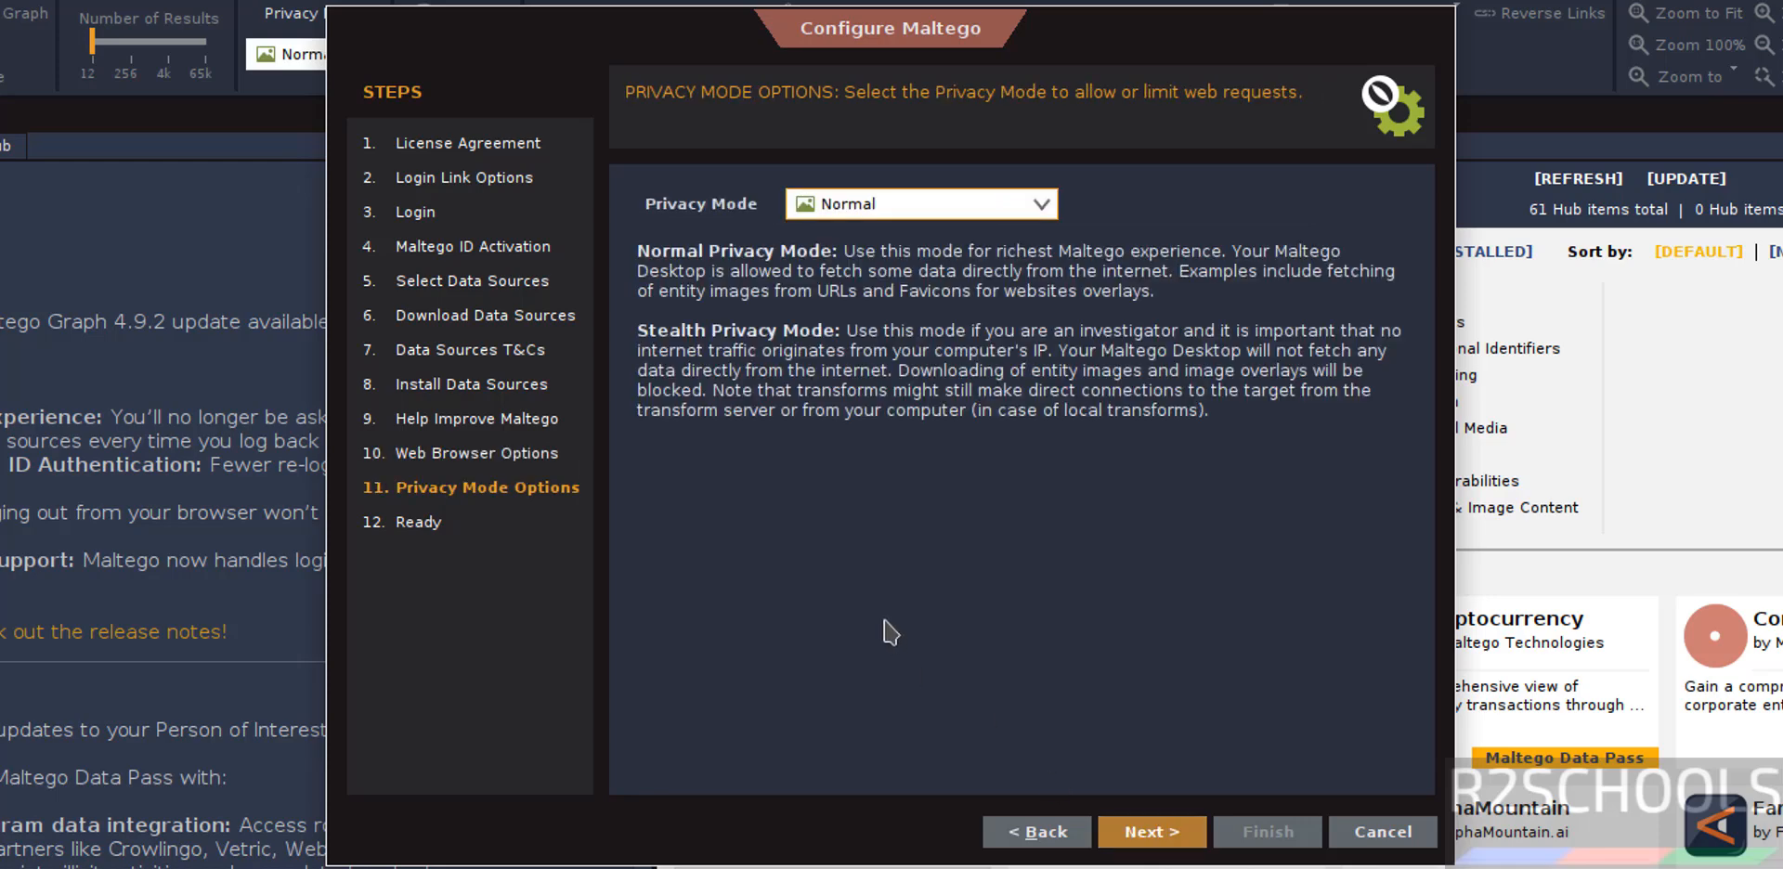
Keep the Normal privacy mode and finish the configuration with the option to open an example graph.
click(873, 219)
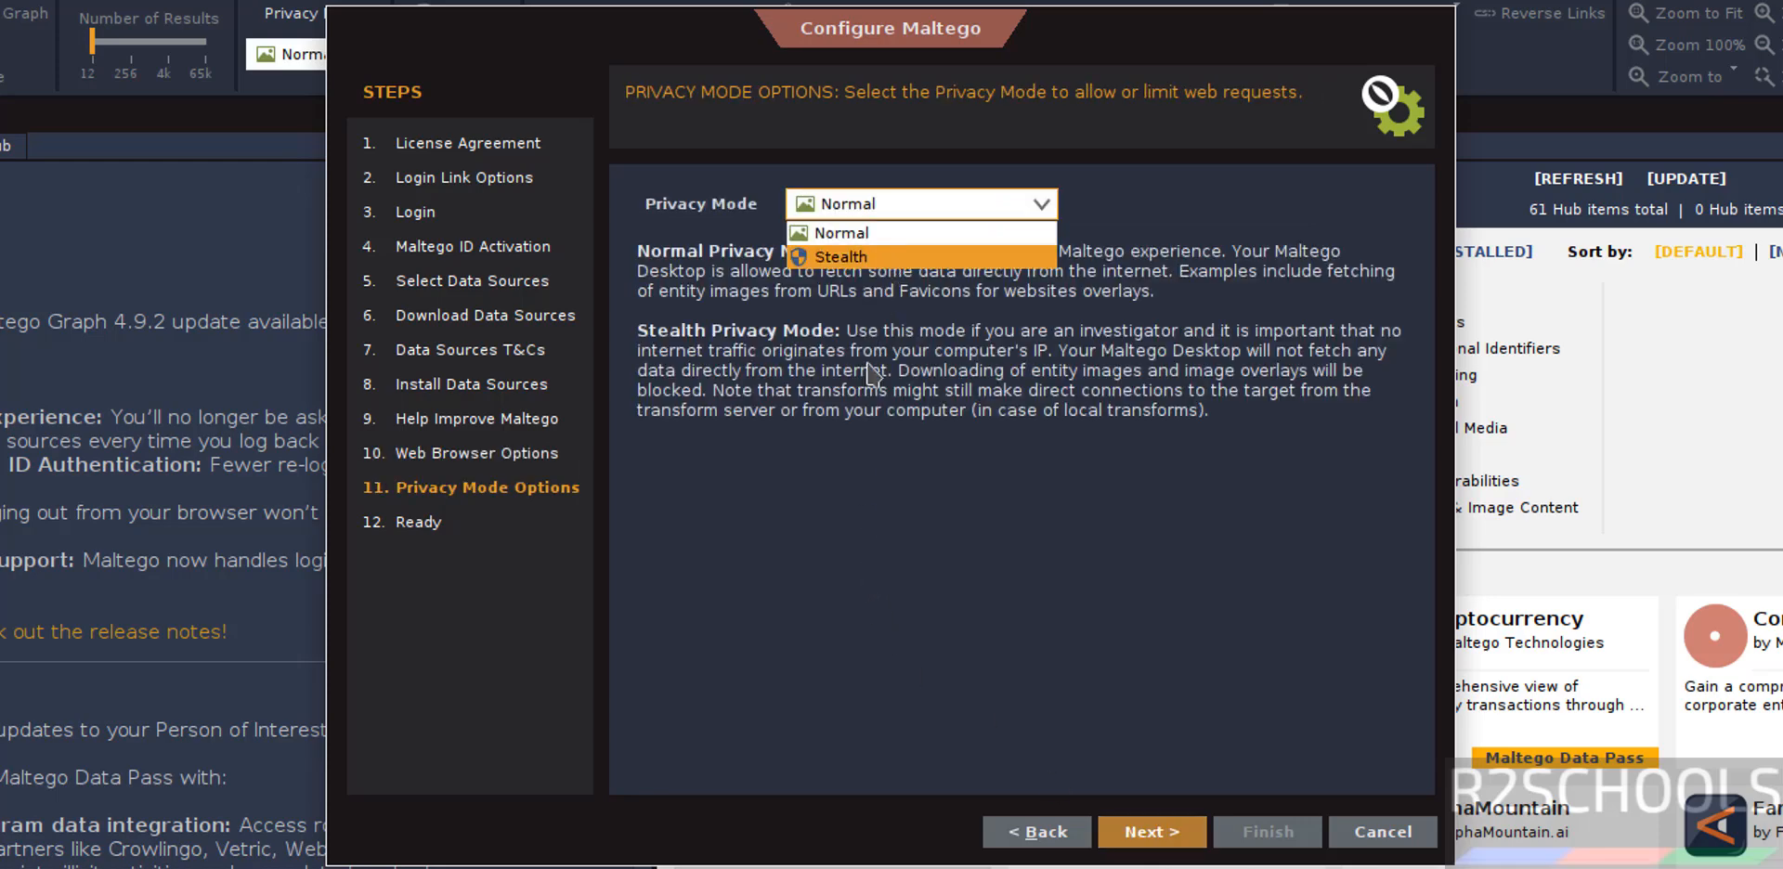
click(911, 616)
click(1150, 832)
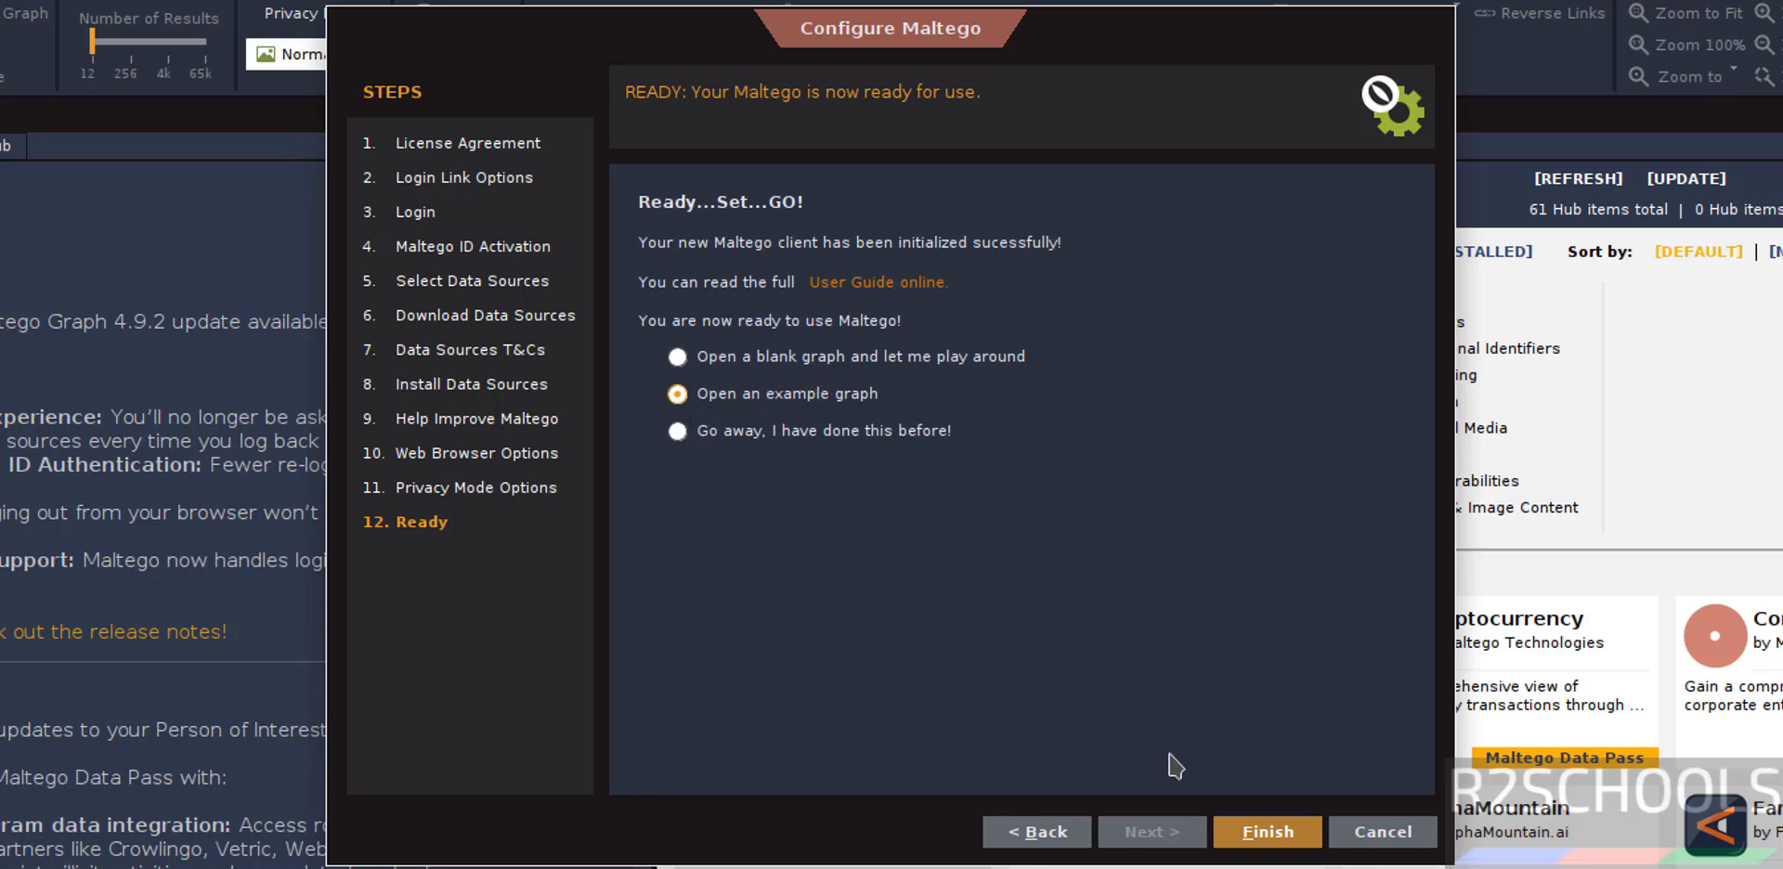
click(1259, 836)
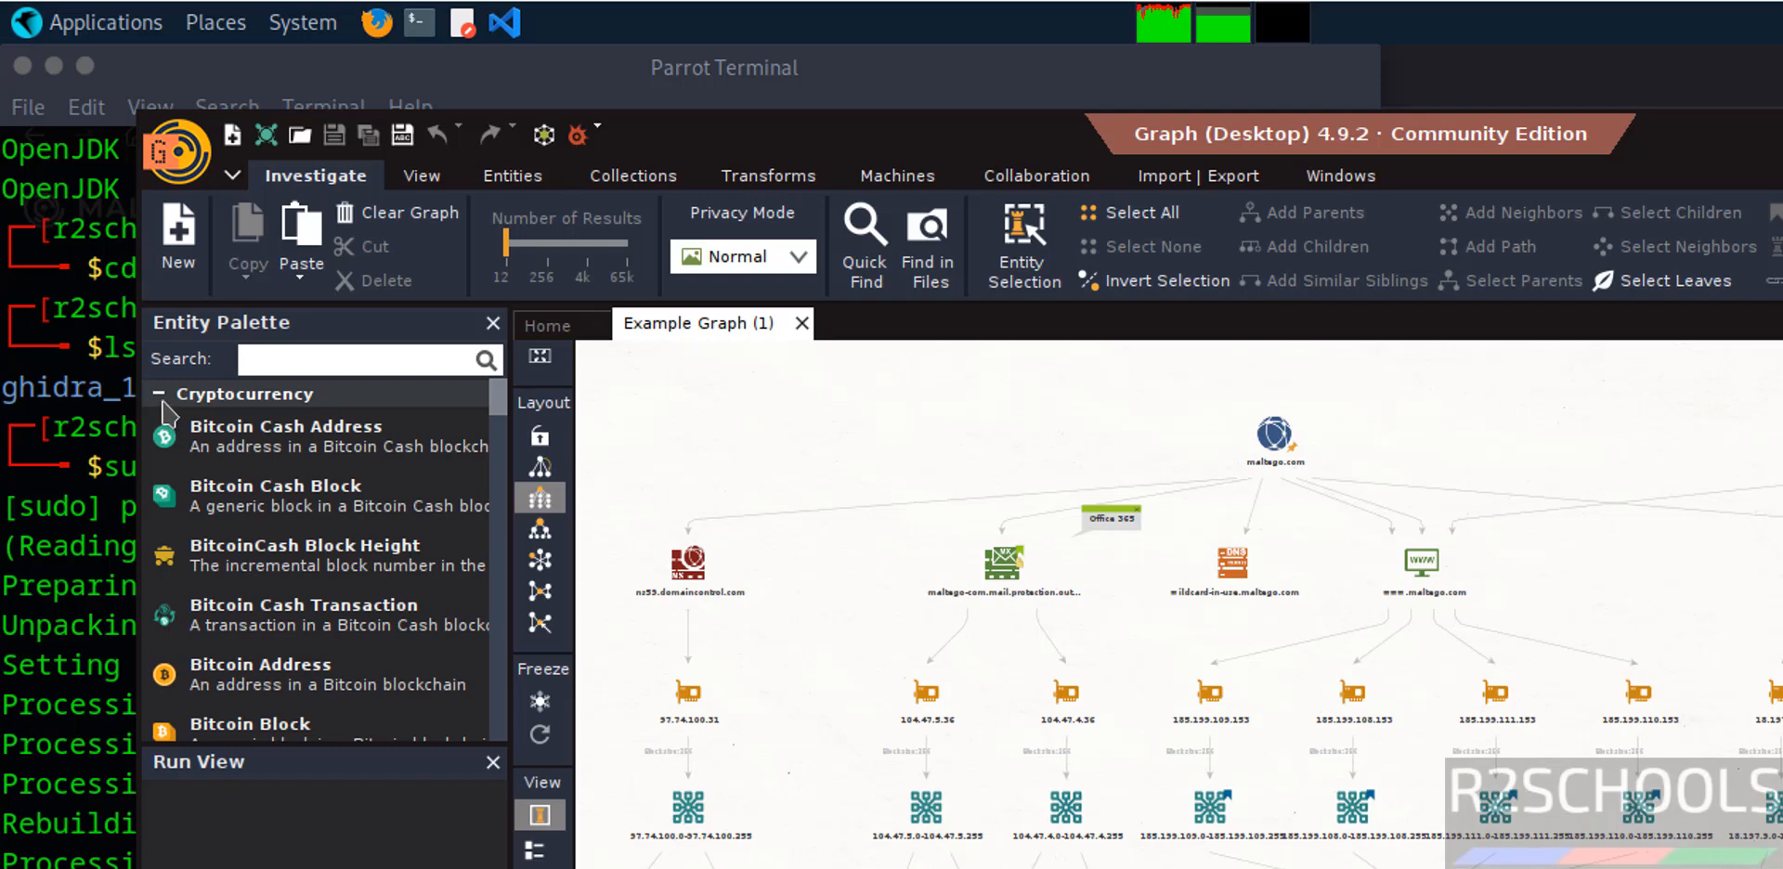
click(1349, 801)
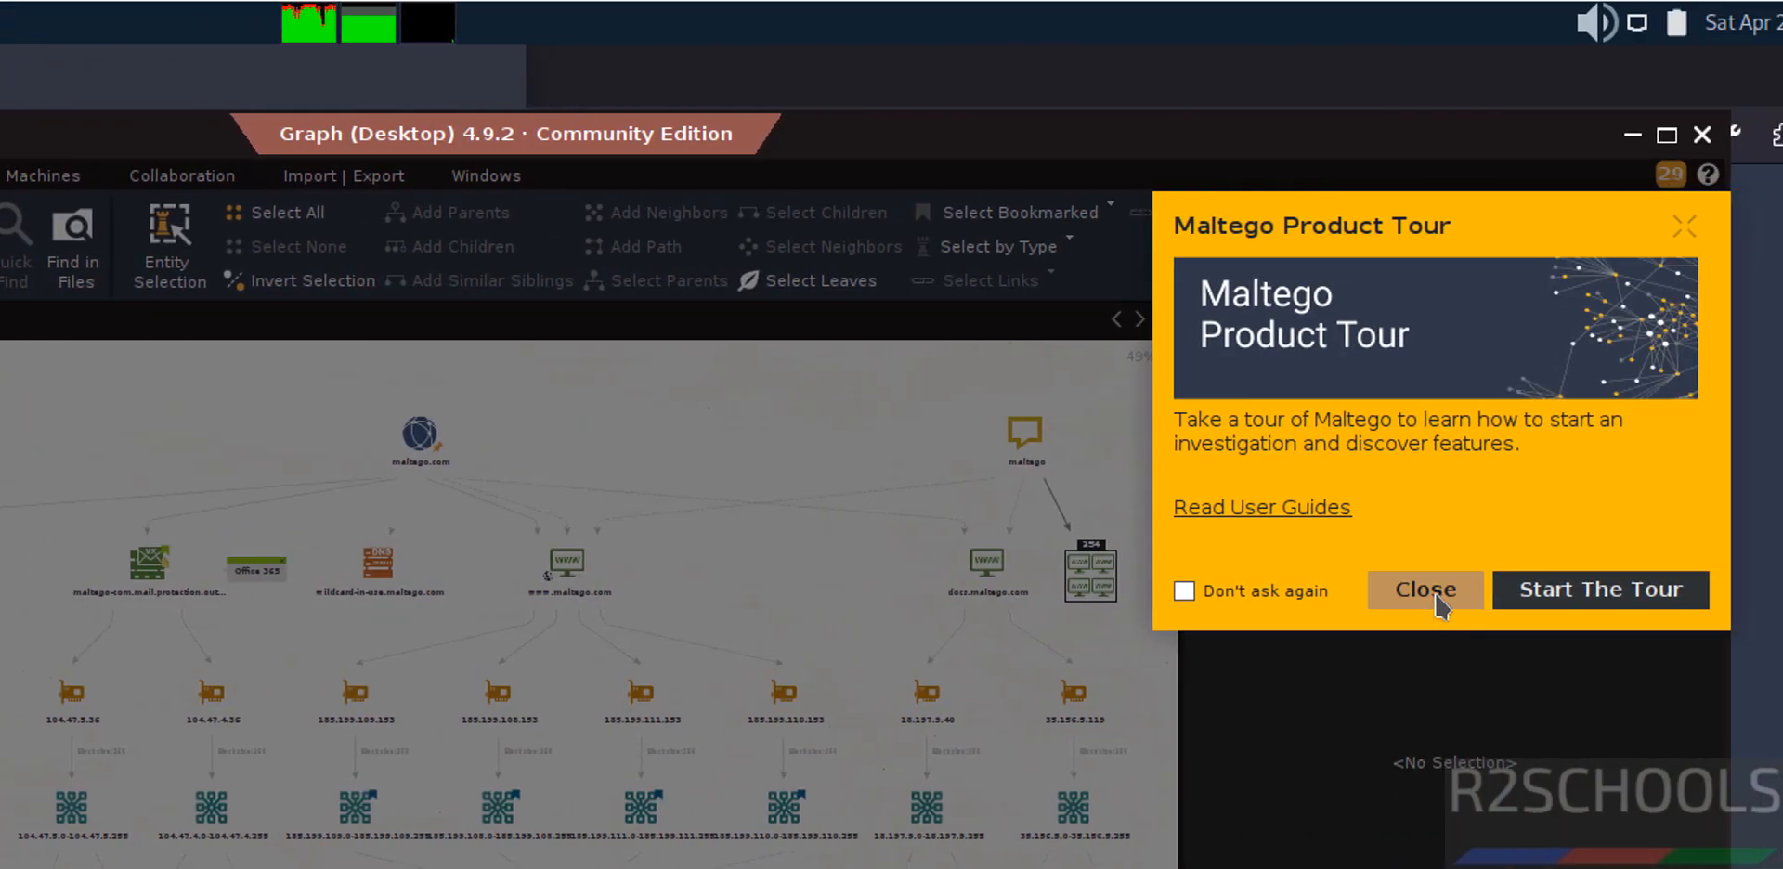
Exit the product tour and confirm closing it.
click(1438, 600)
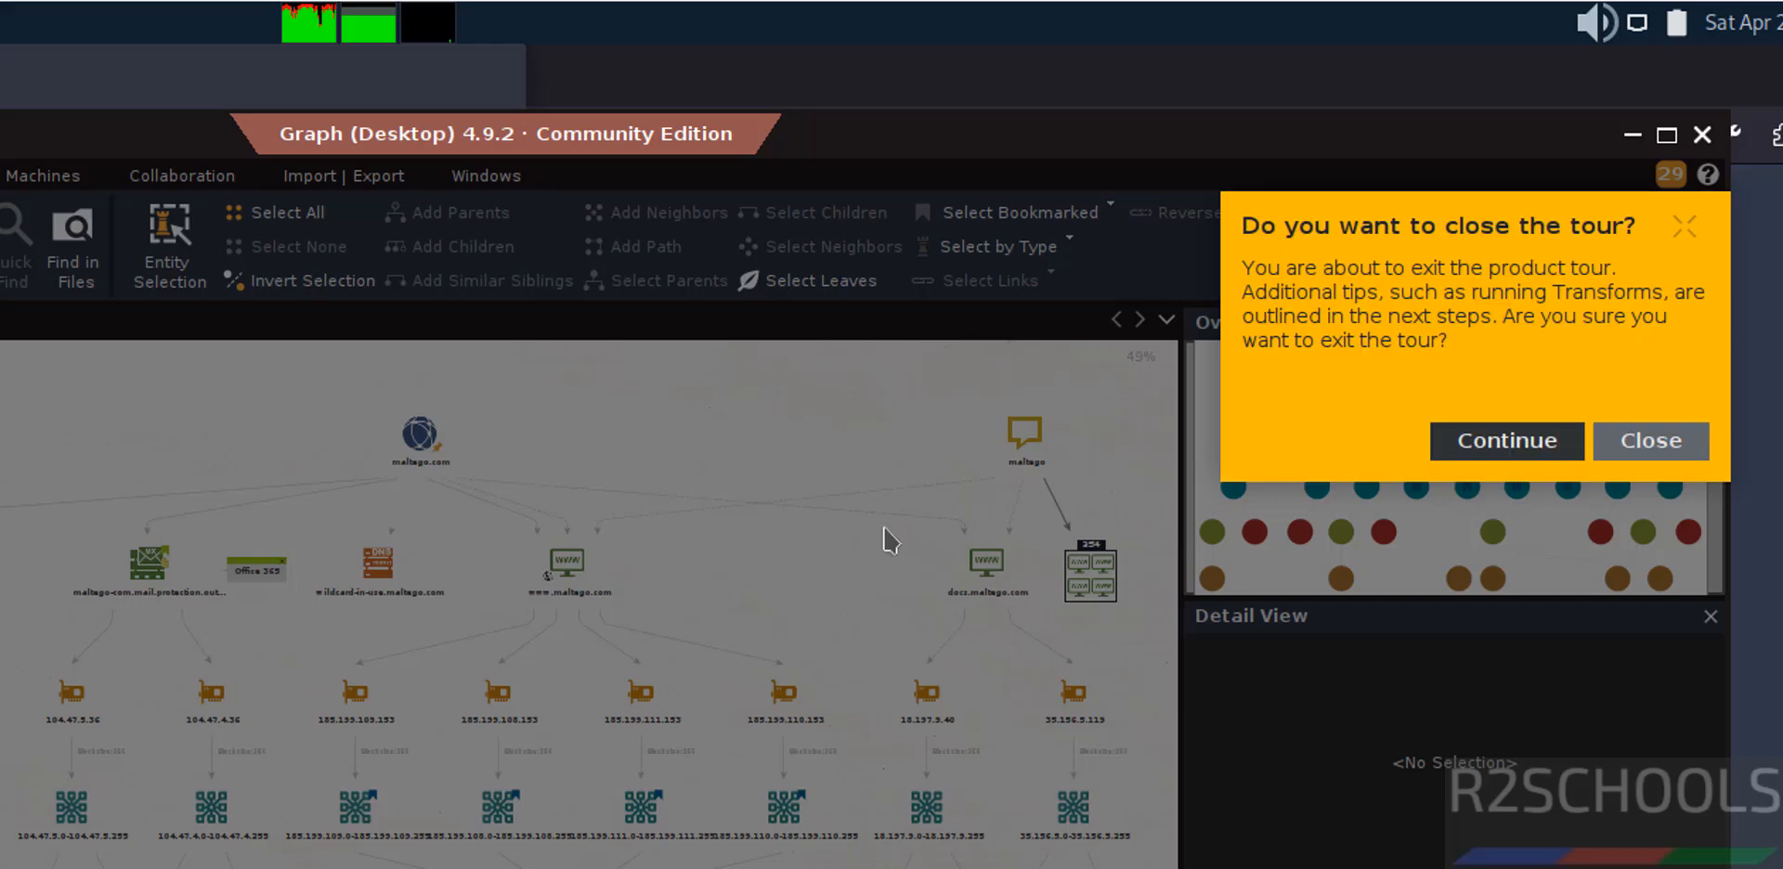
click(1657, 434)
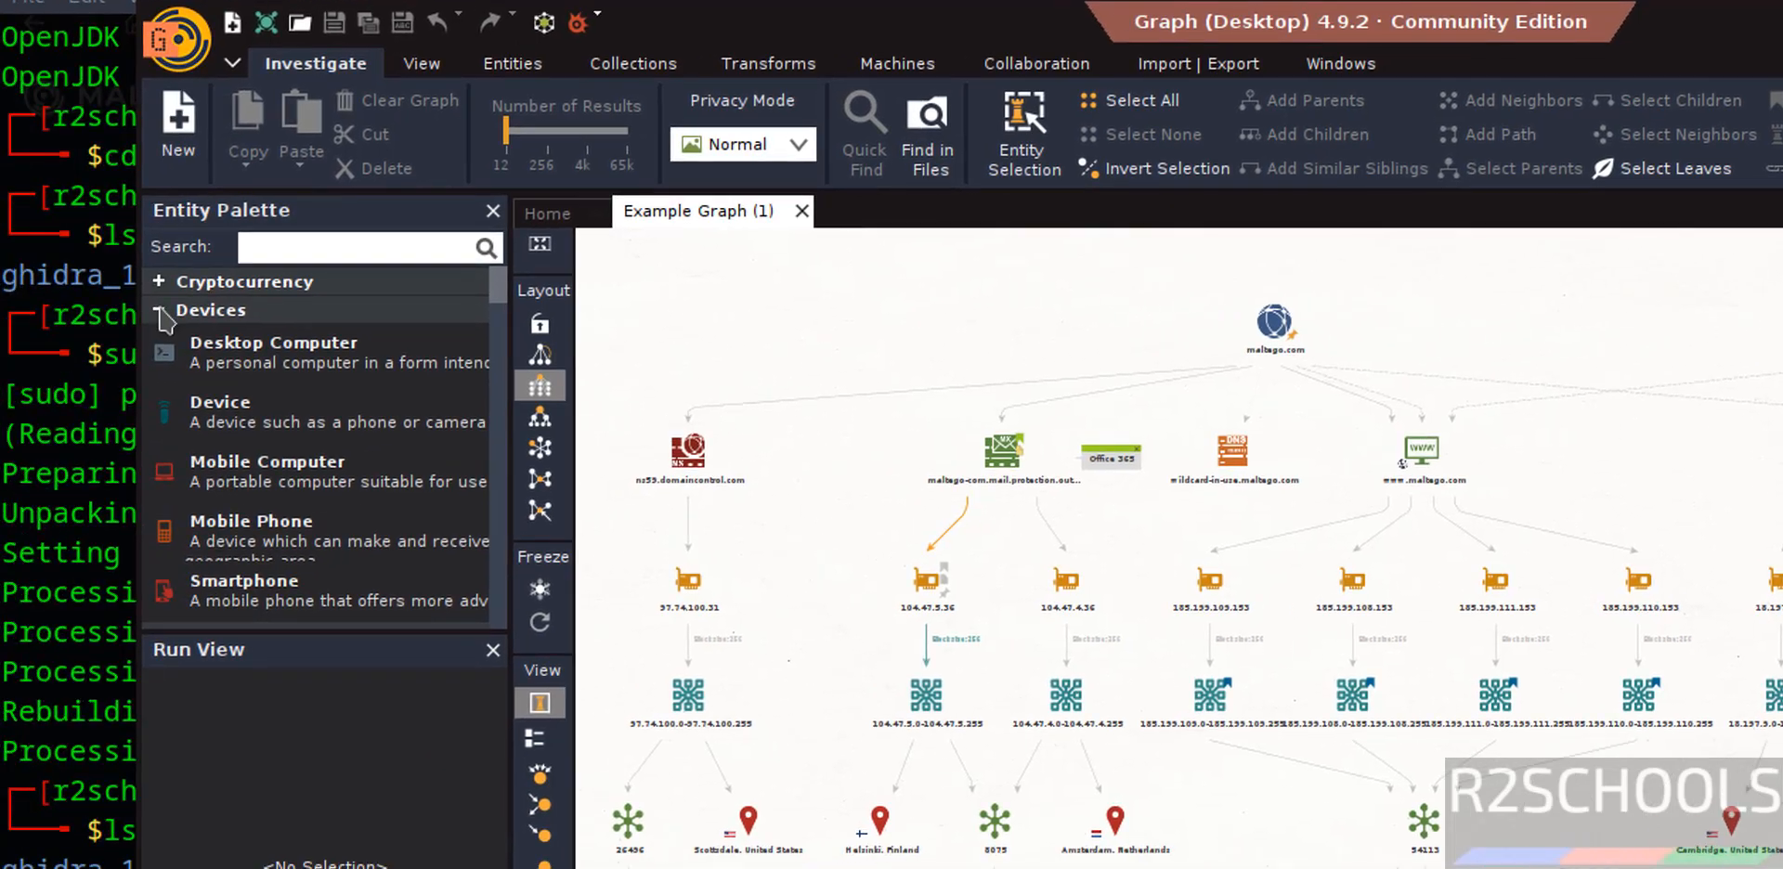
Collapse the entity palette categories from Devices through Personal, including Events, General, Google Vision, Groups, Infrastructure, Locations, Malware and Penetration Testing.
click(158, 310)
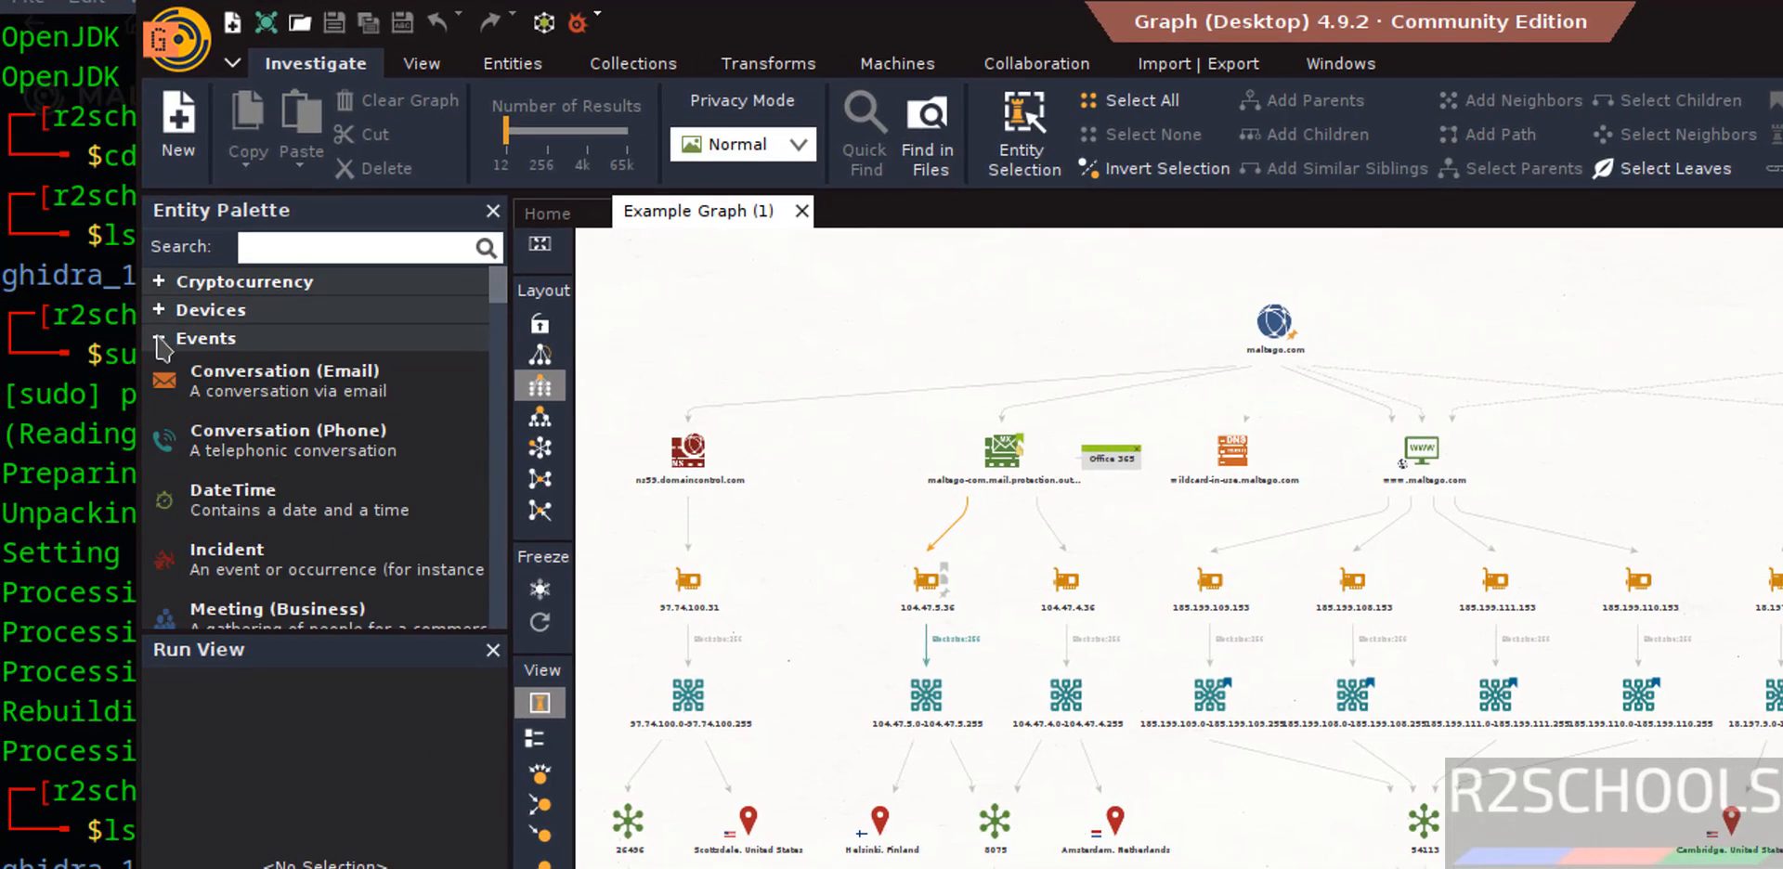
click(158, 338)
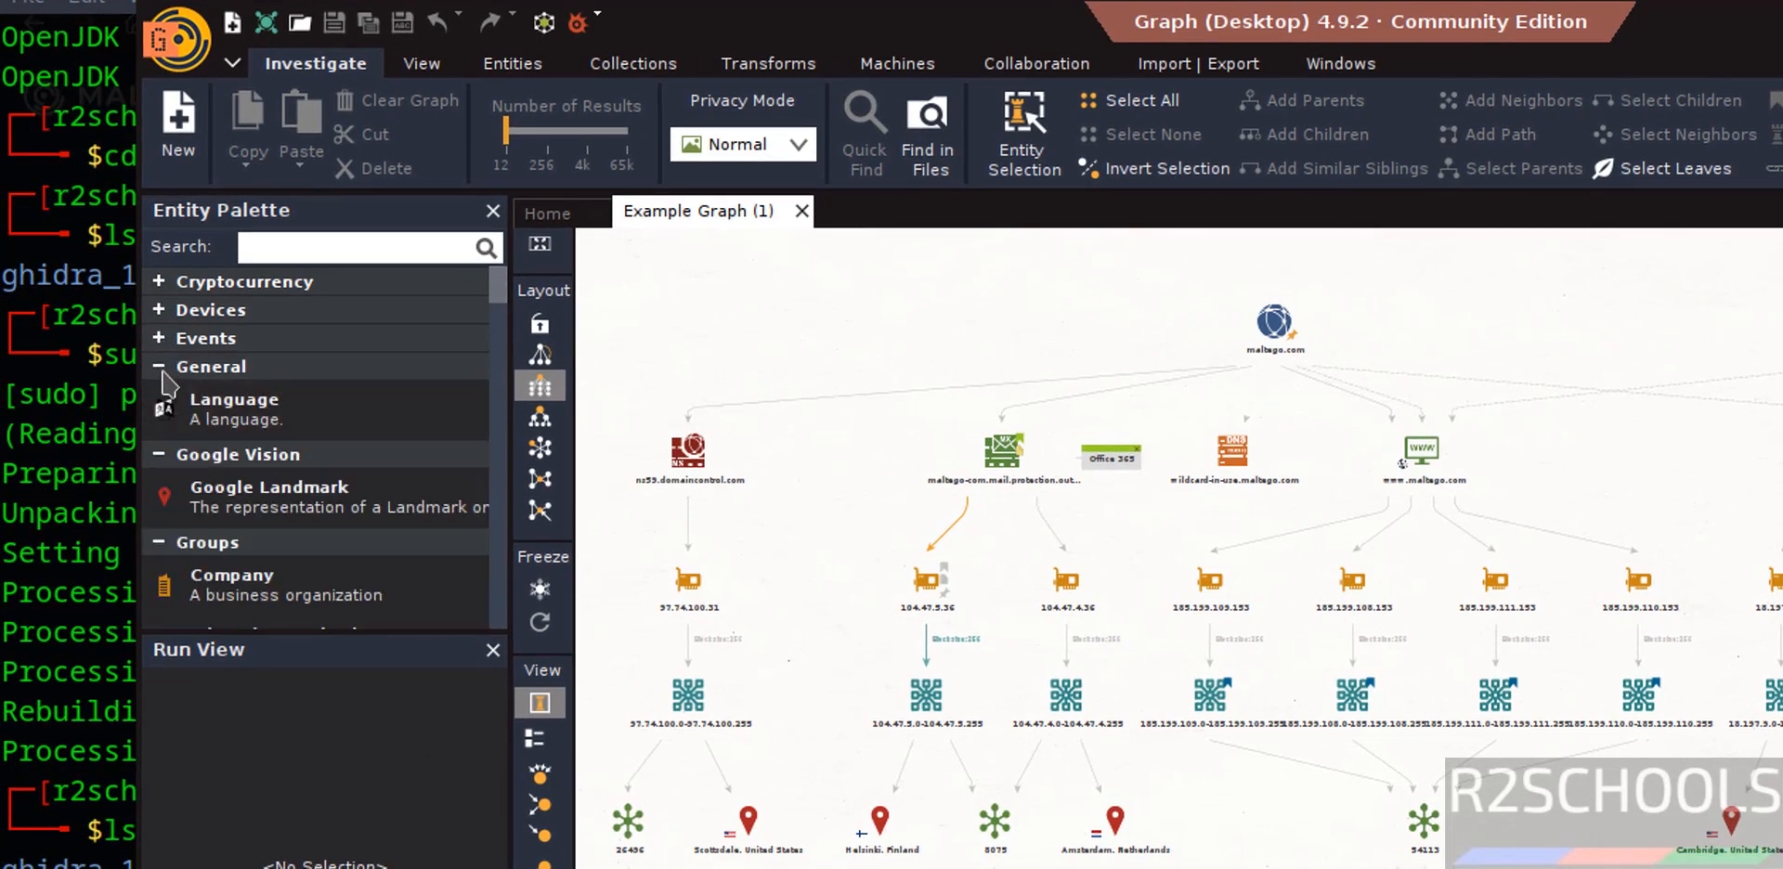
click(158, 367)
click(159, 395)
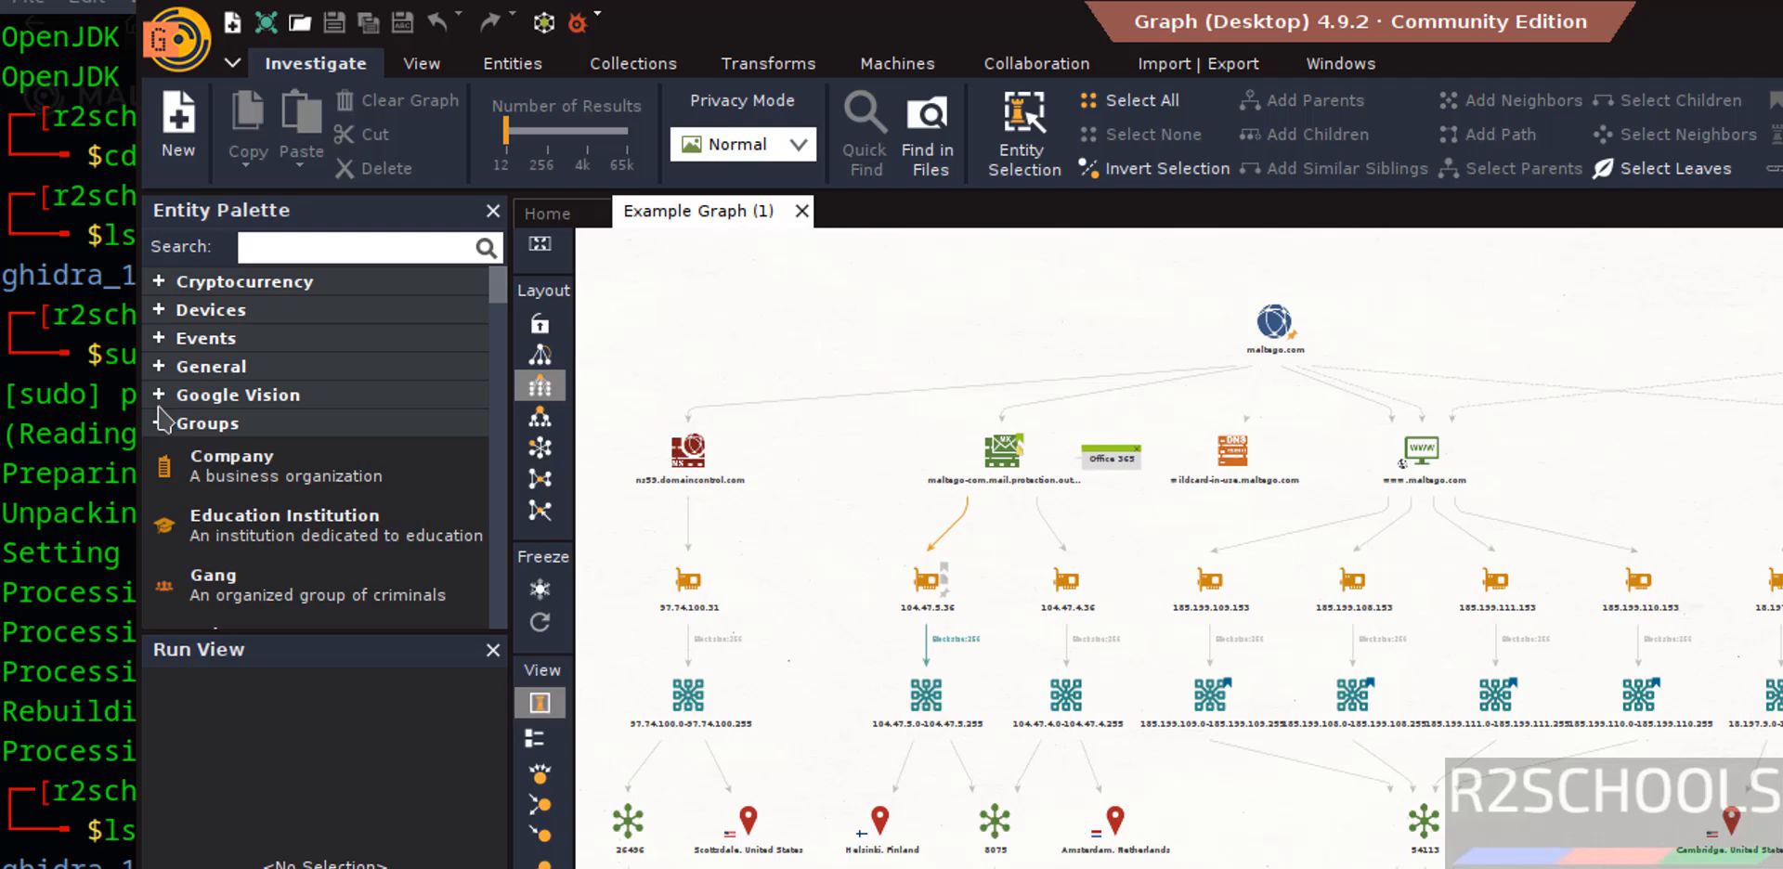
click(159, 430)
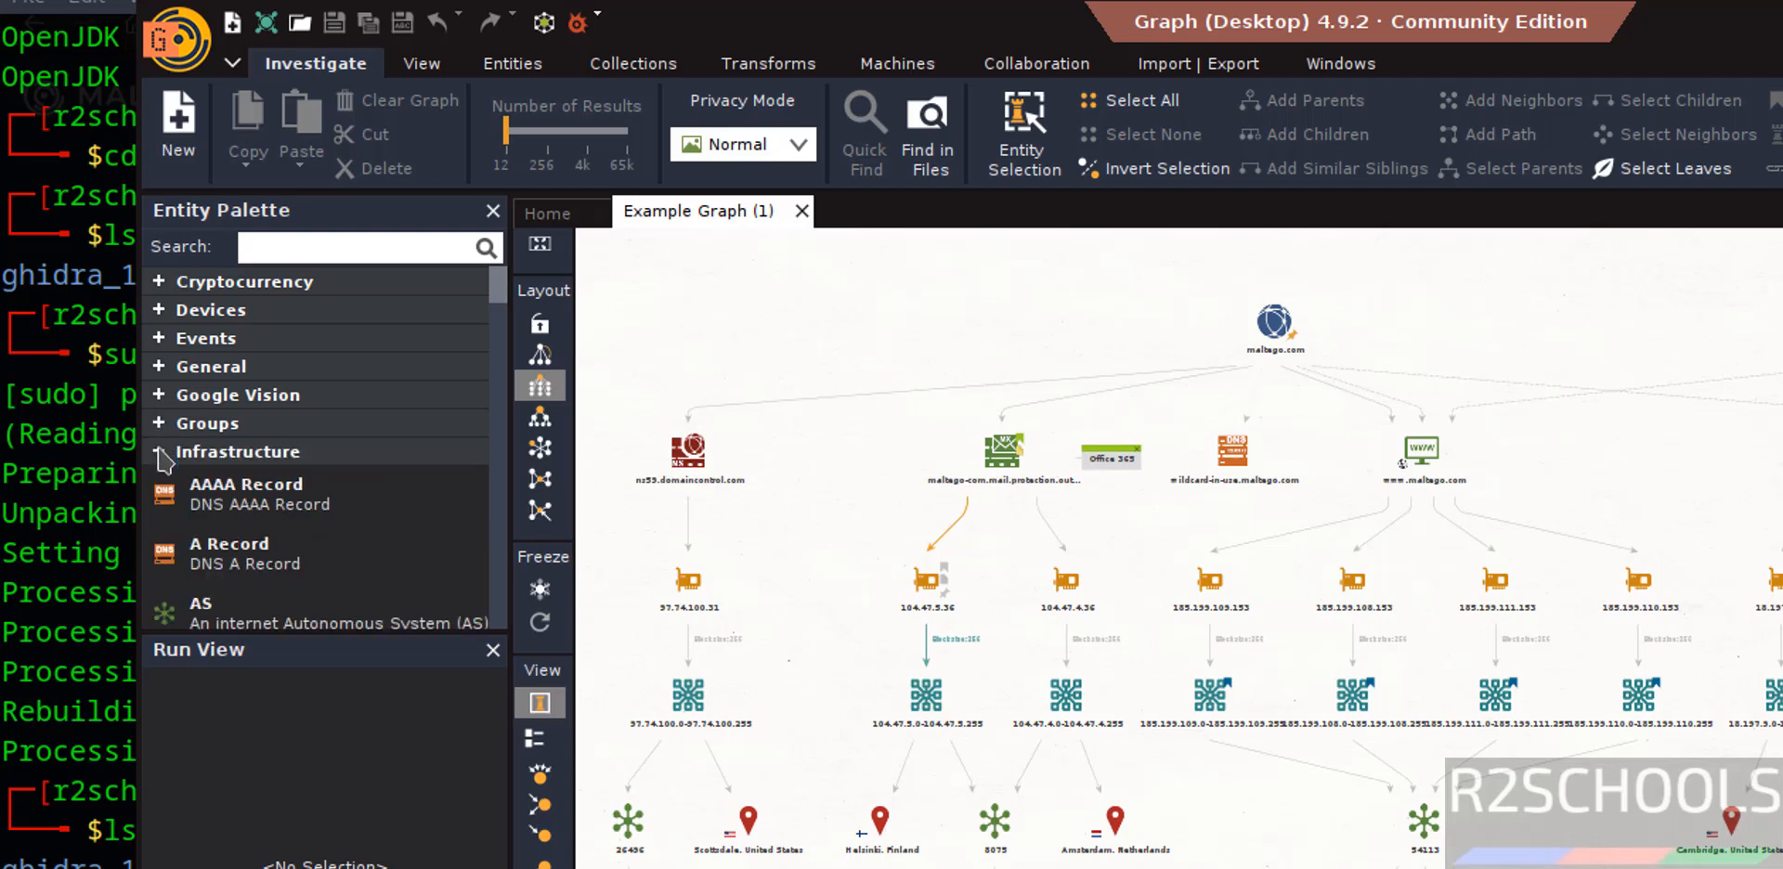
click(160, 453)
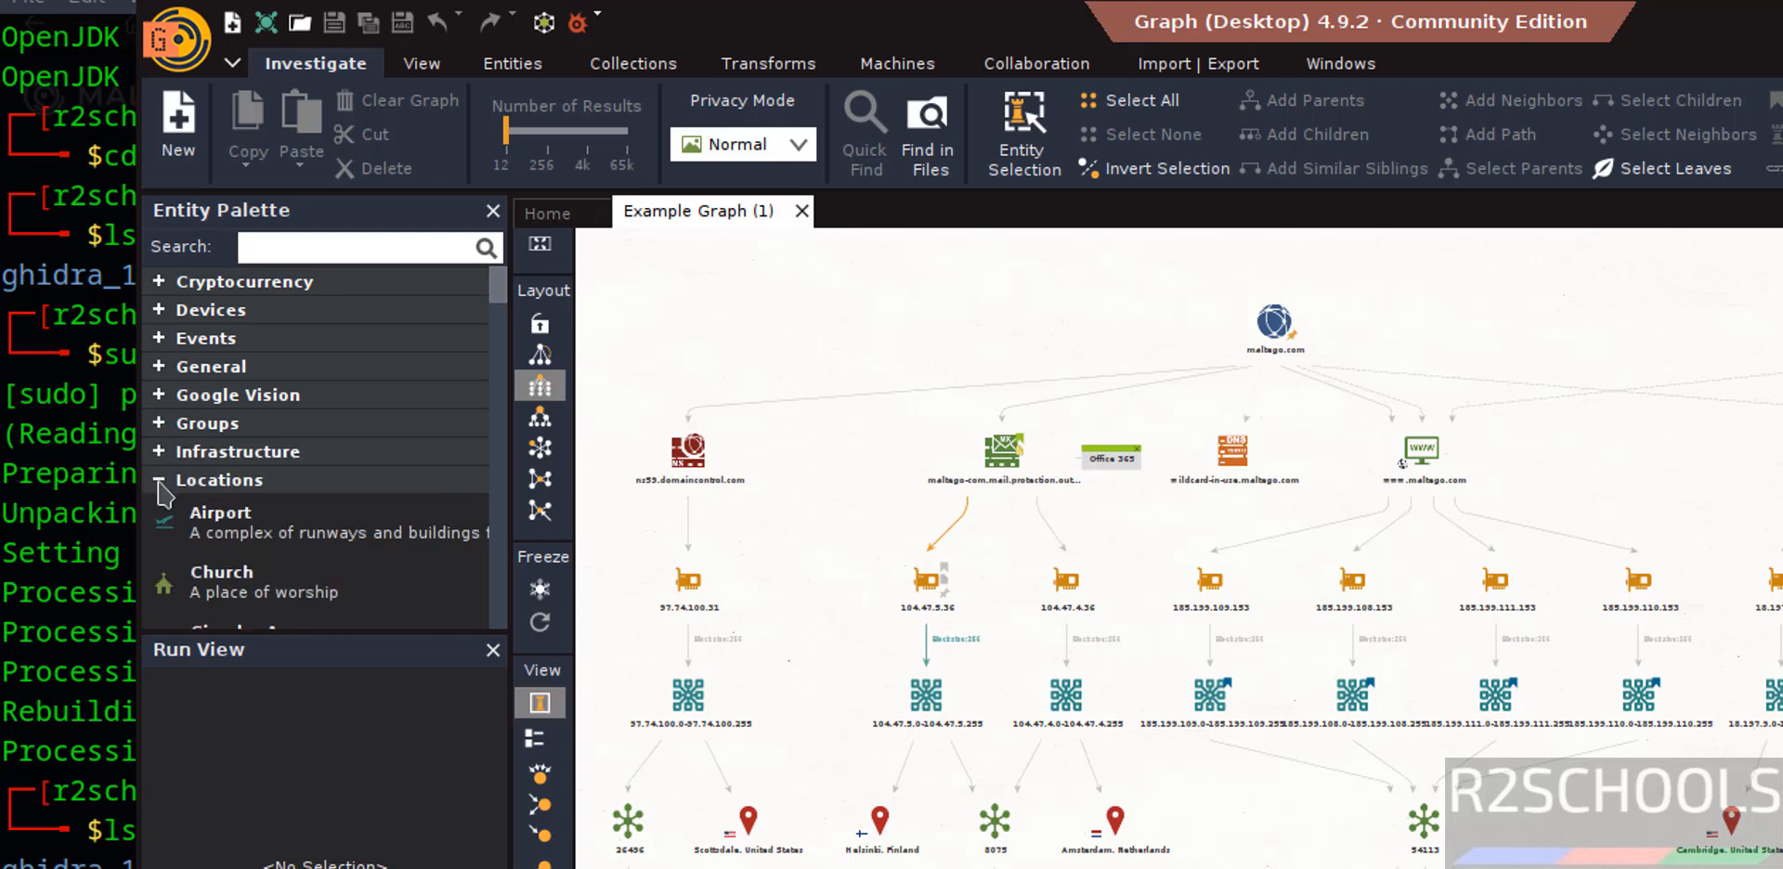
click(159, 481)
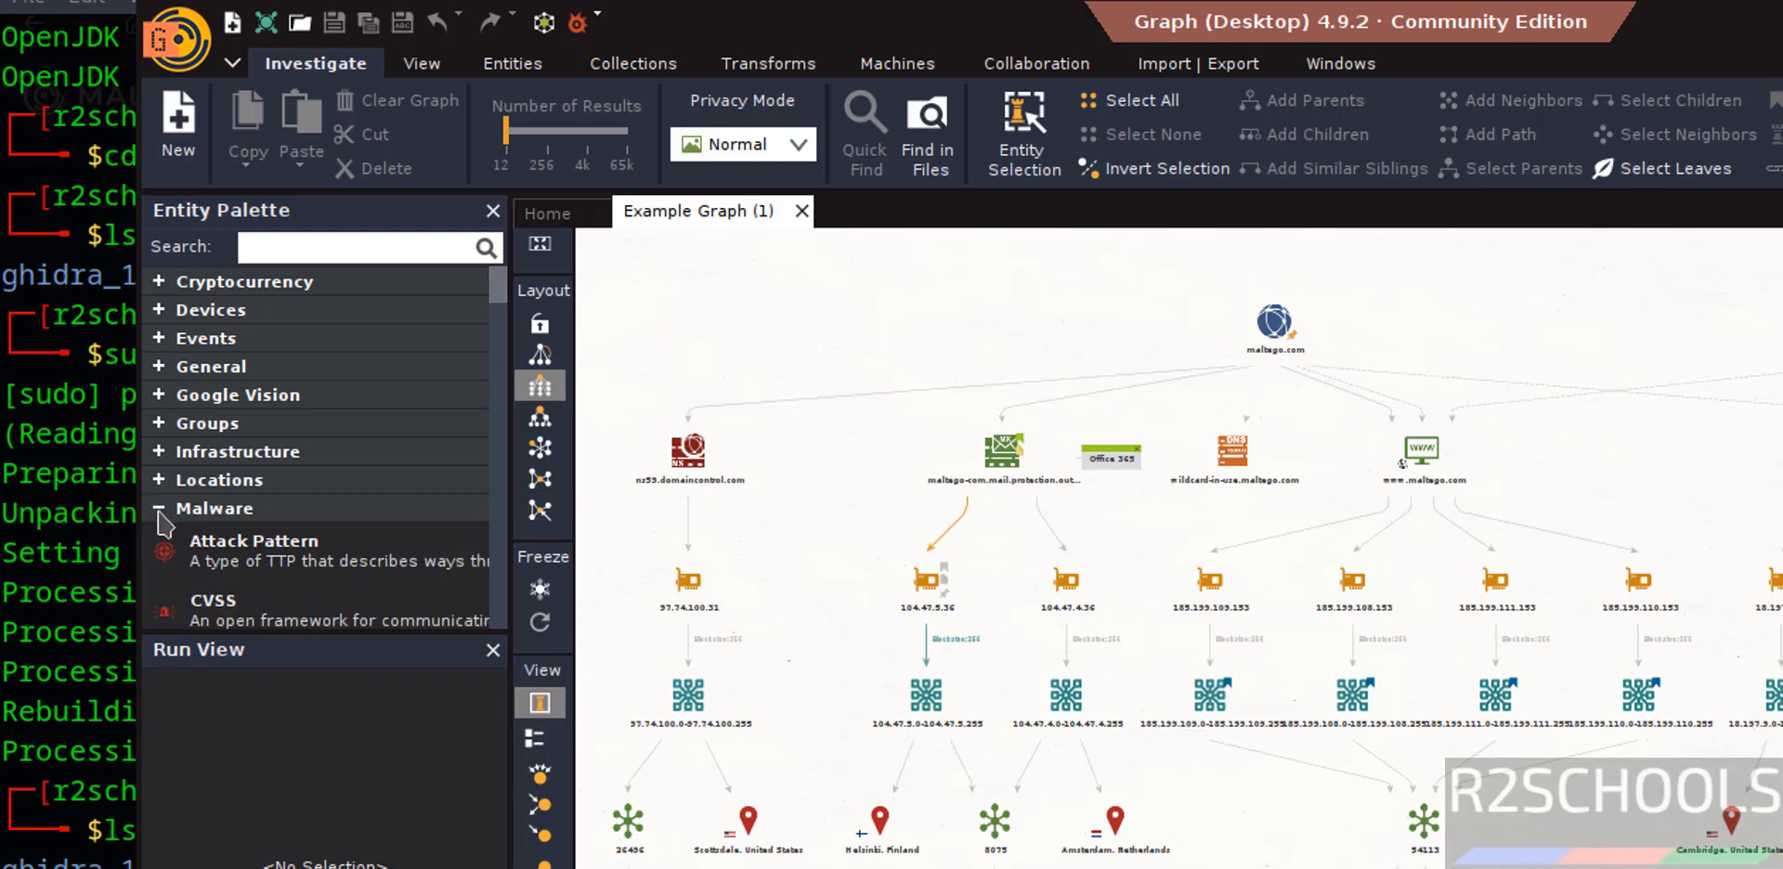
click(159, 509)
click(159, 537)
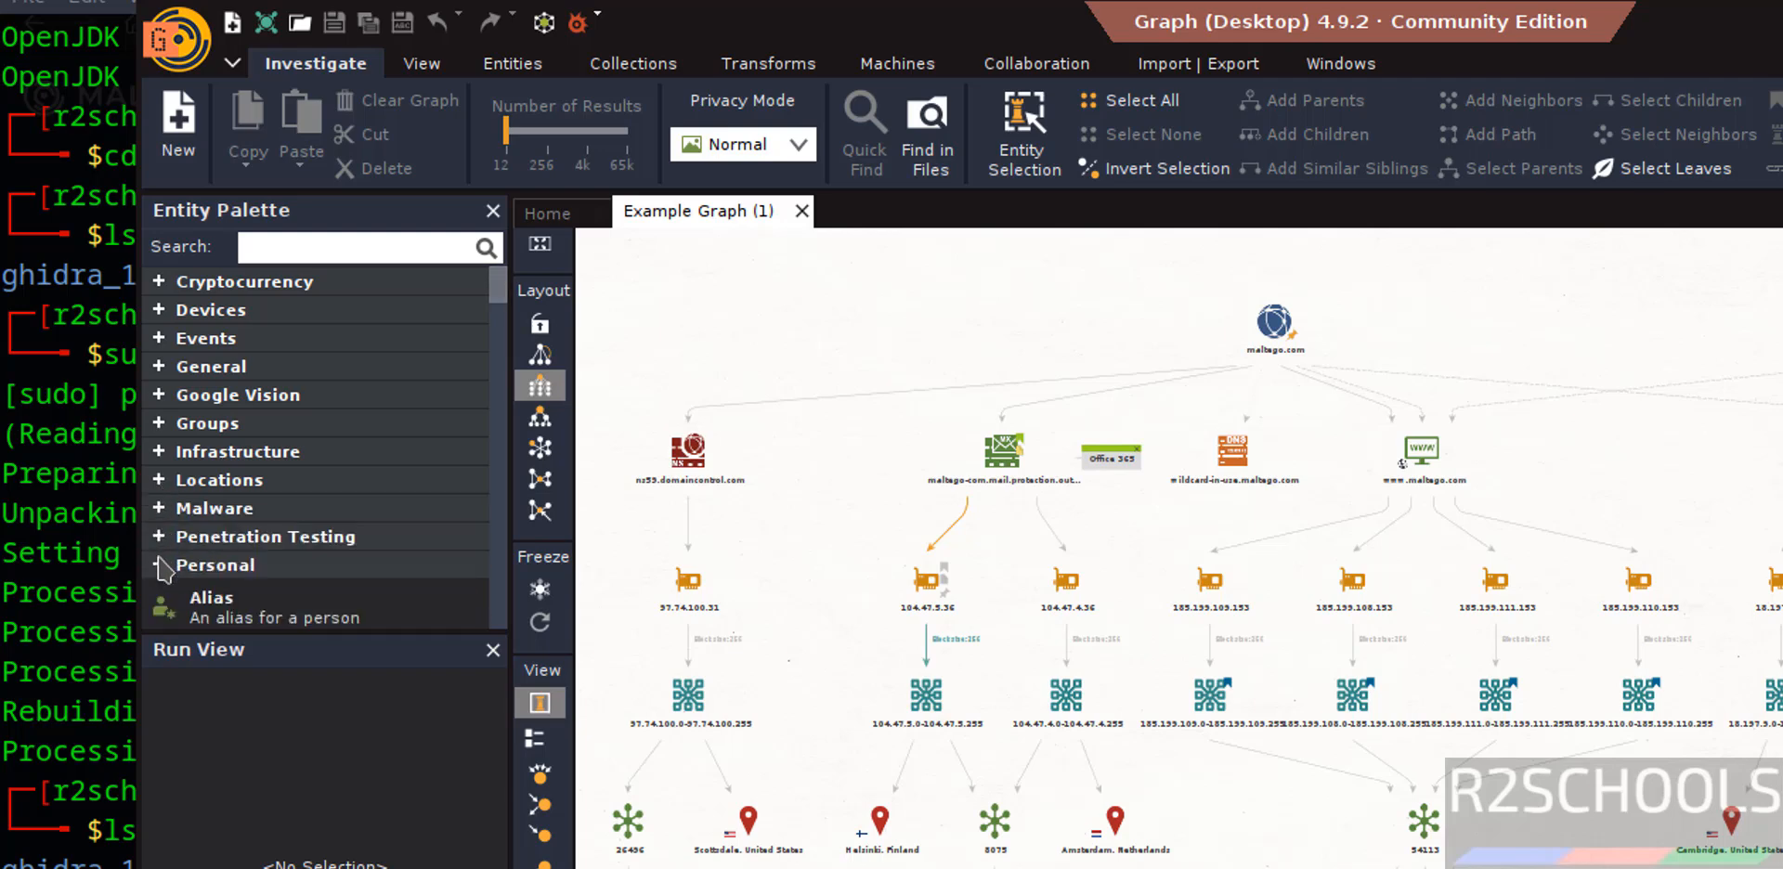
click(160, 567)
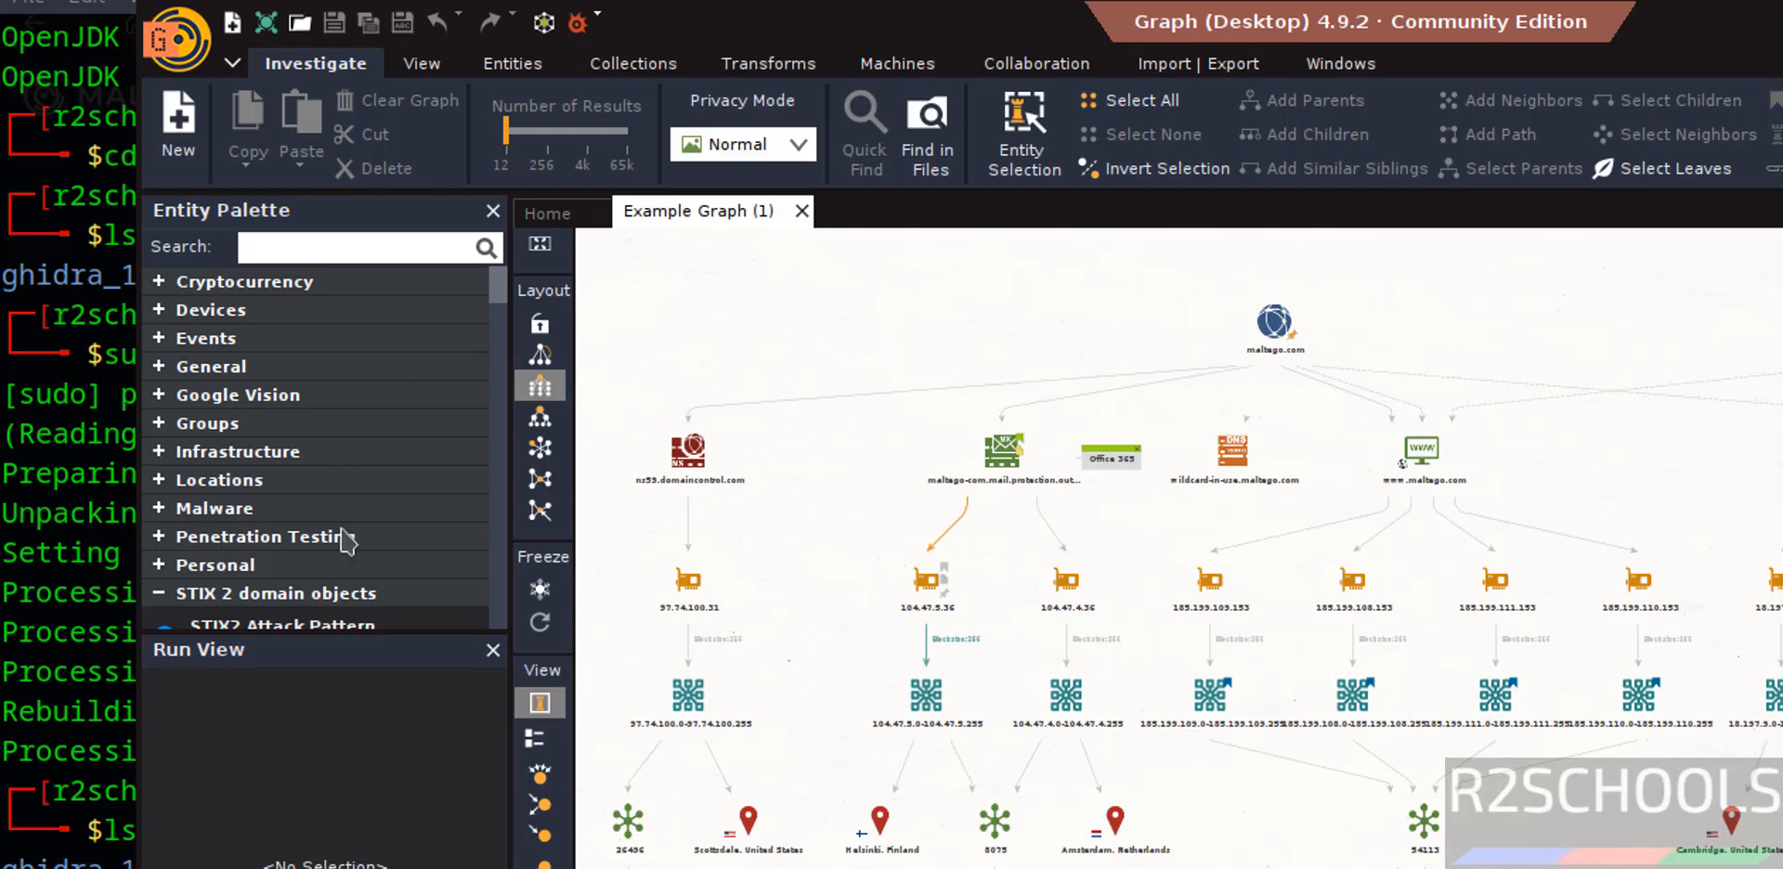
Select the maltego.com domain entity in the example graph to view its details and properties.
click(1275, 321)
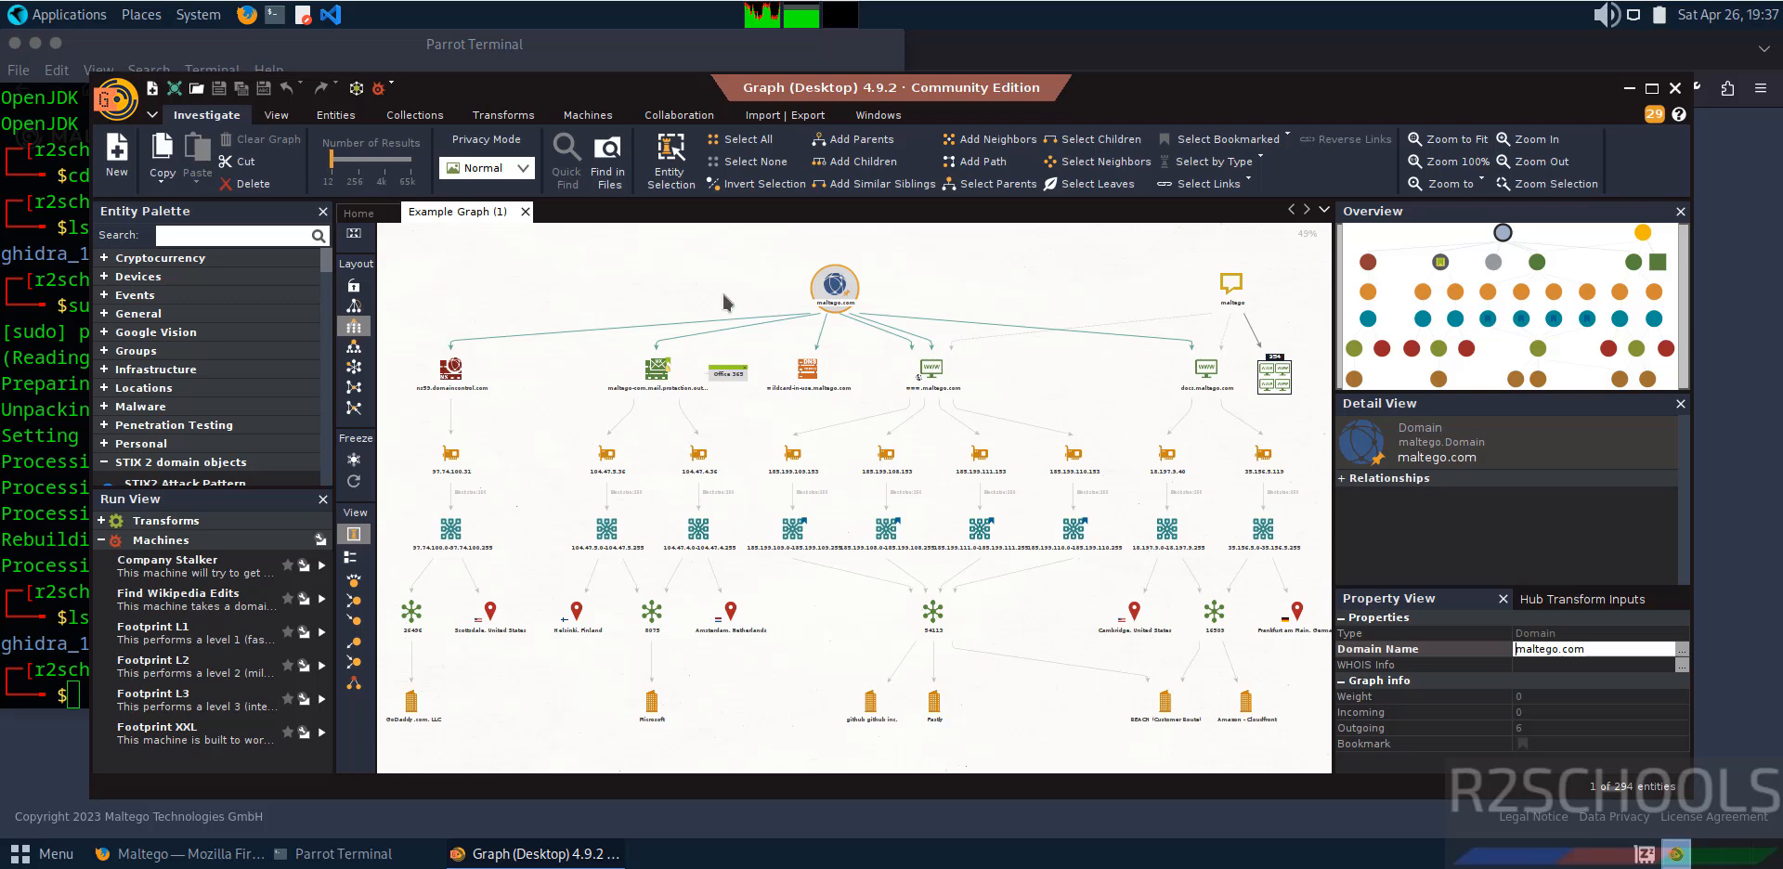
click(860, 316)
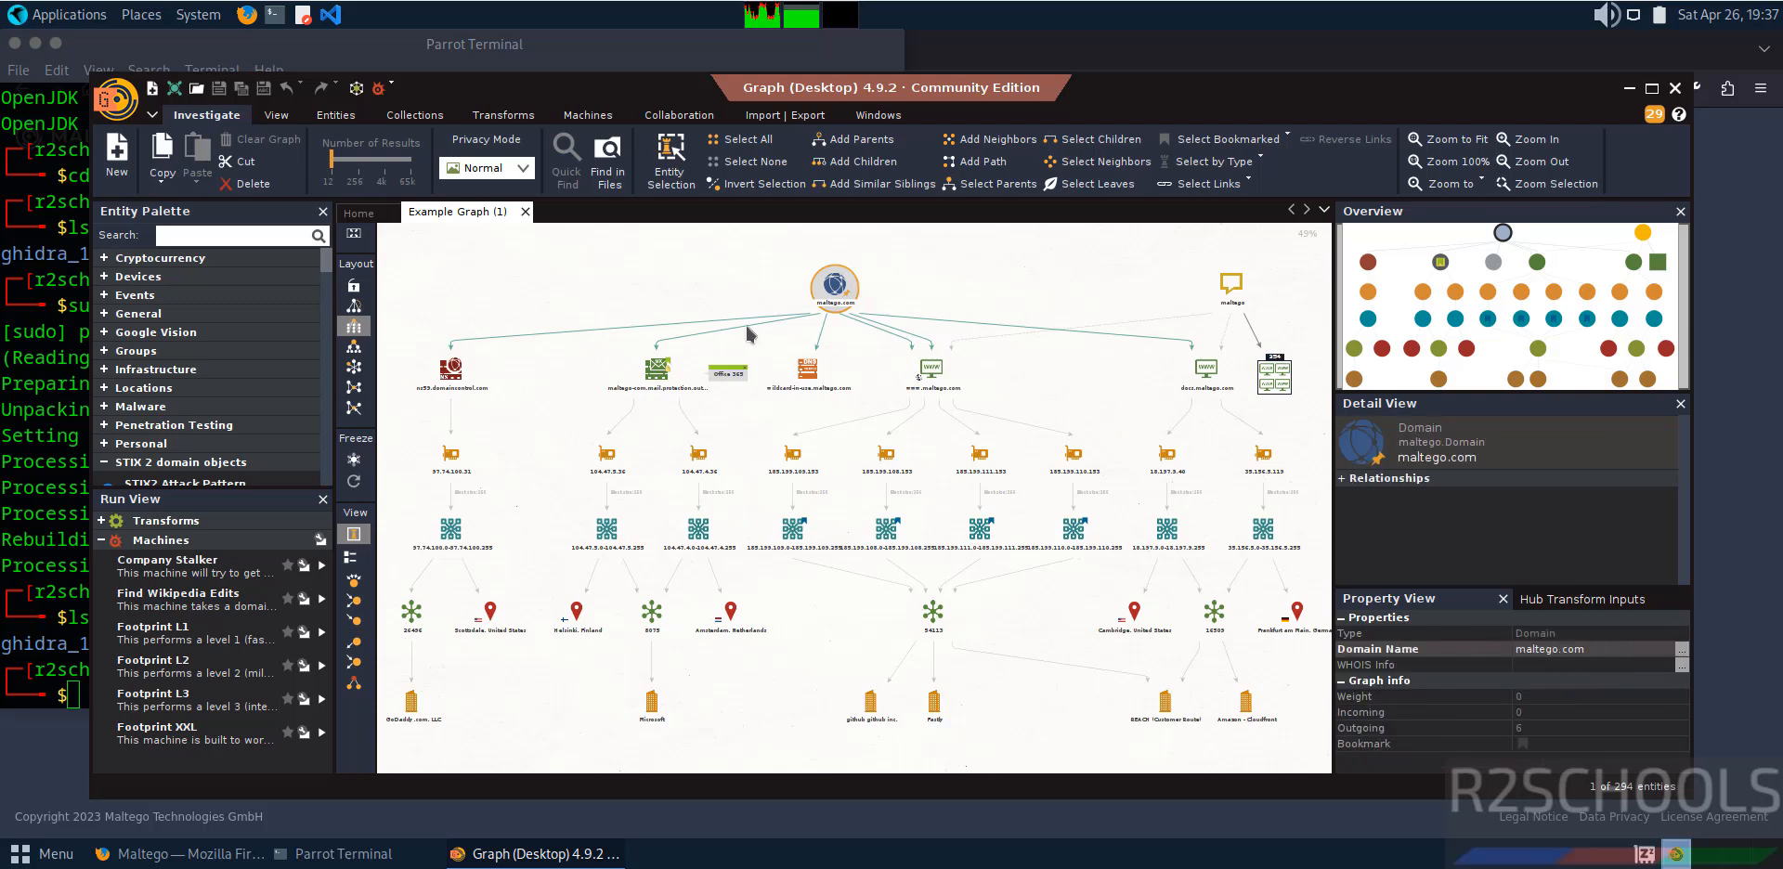
Create a new blank graph and bring up the Transforms commands.
click(119, 153)
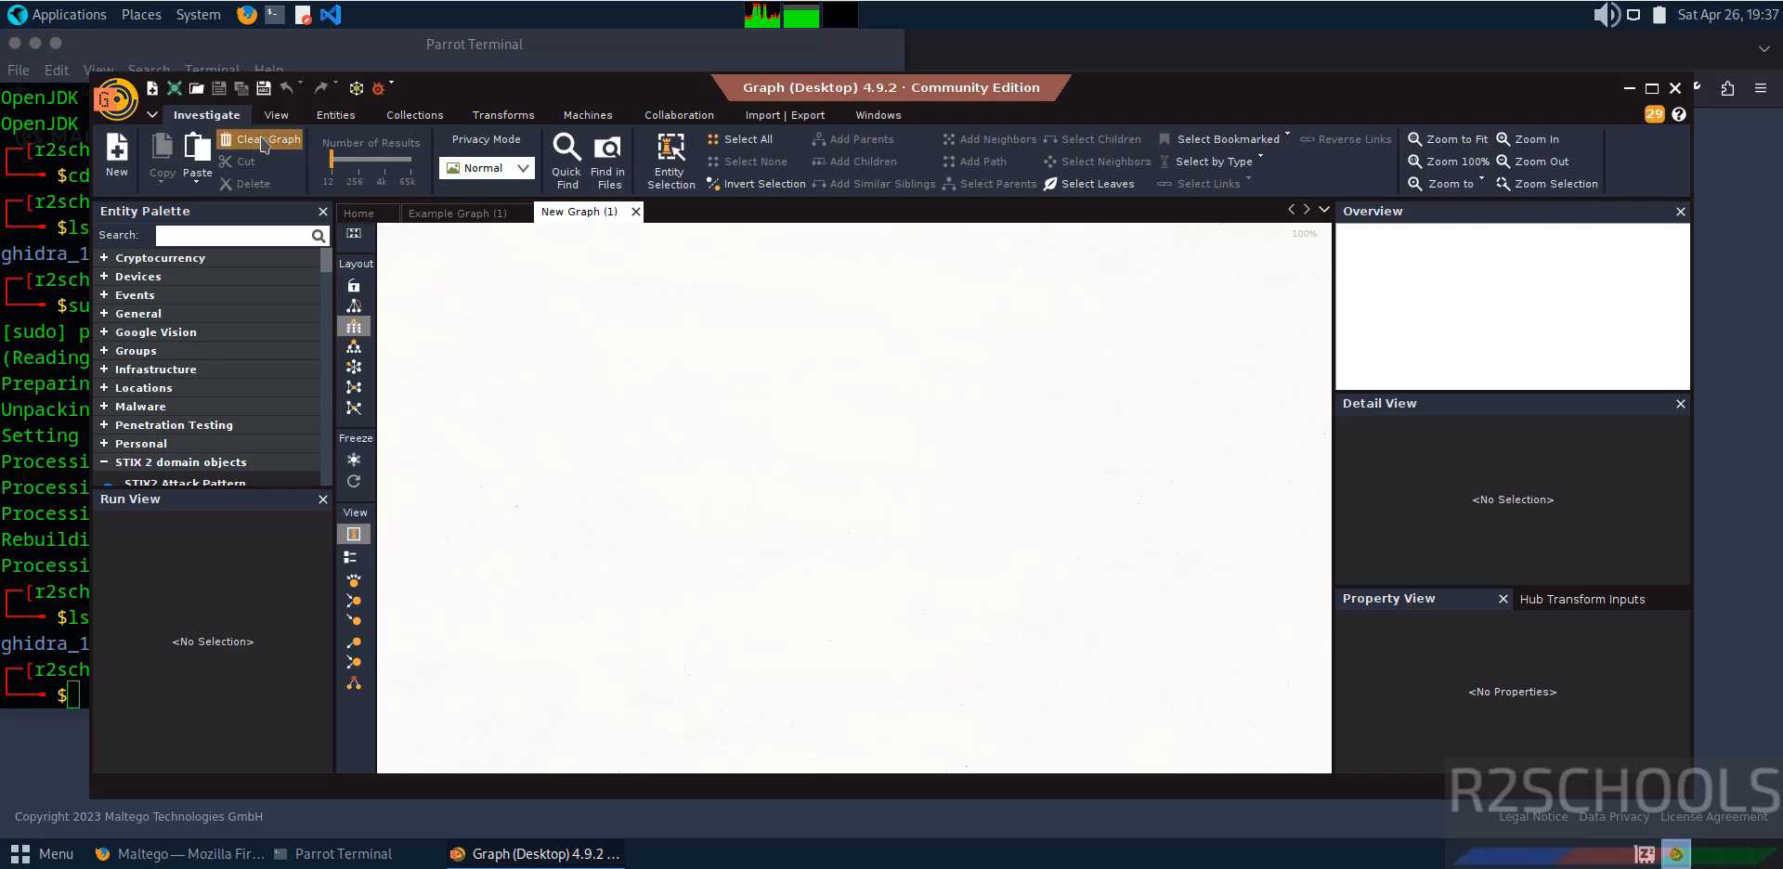
scroll(297, 119, down, 4)
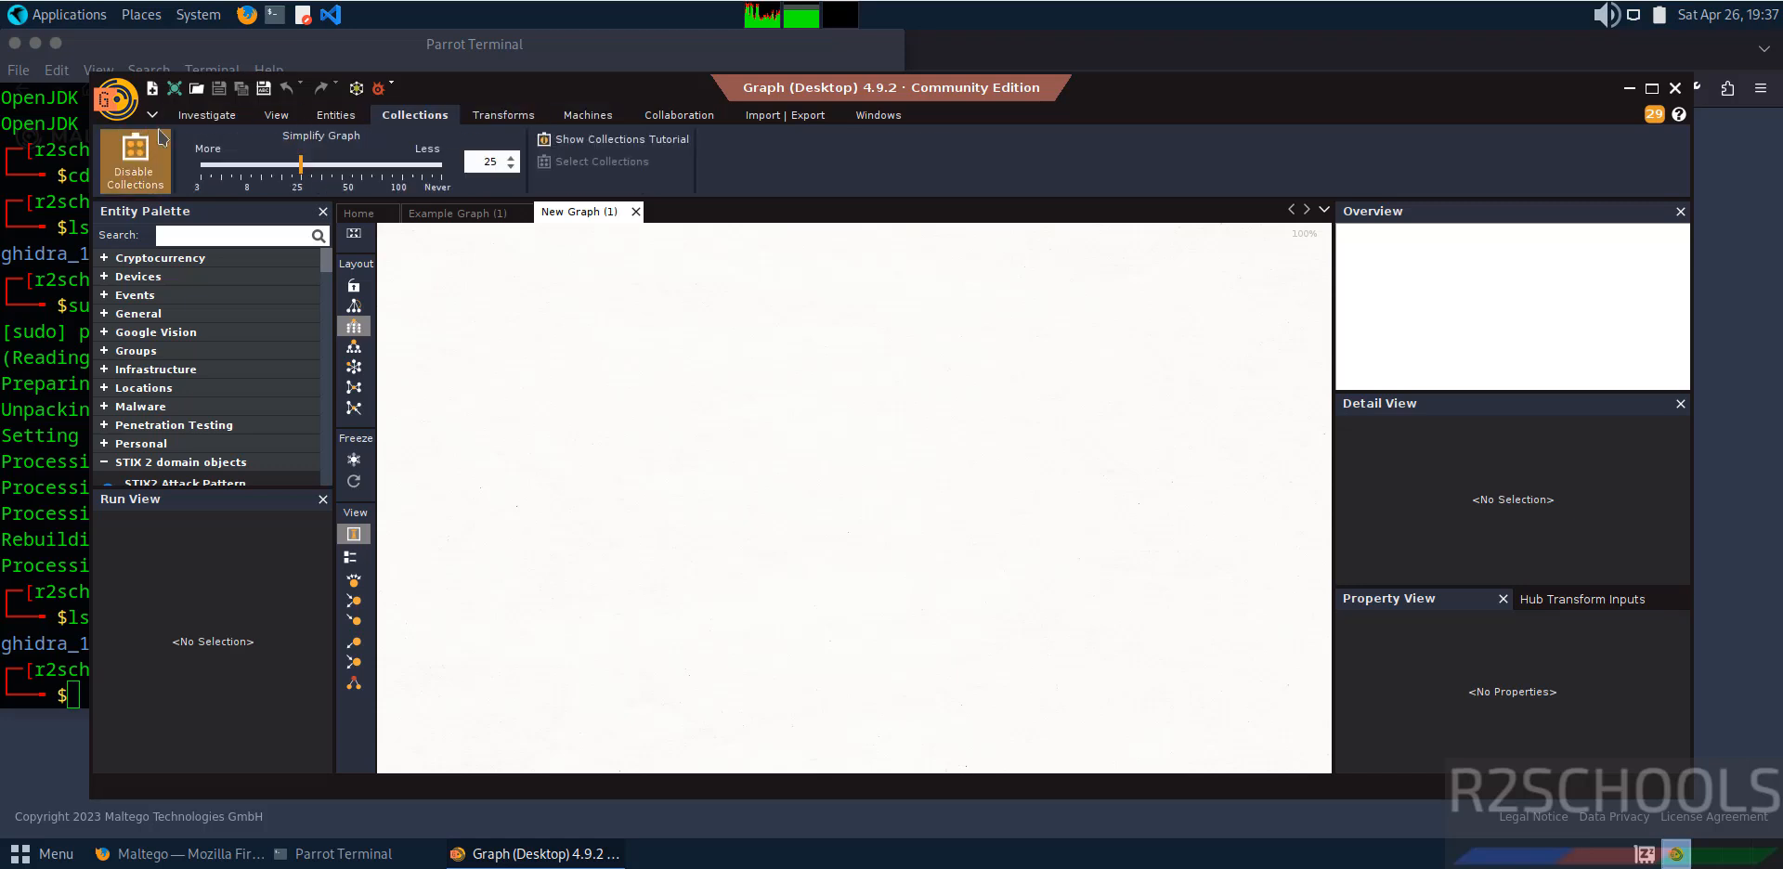
click(518, 119)
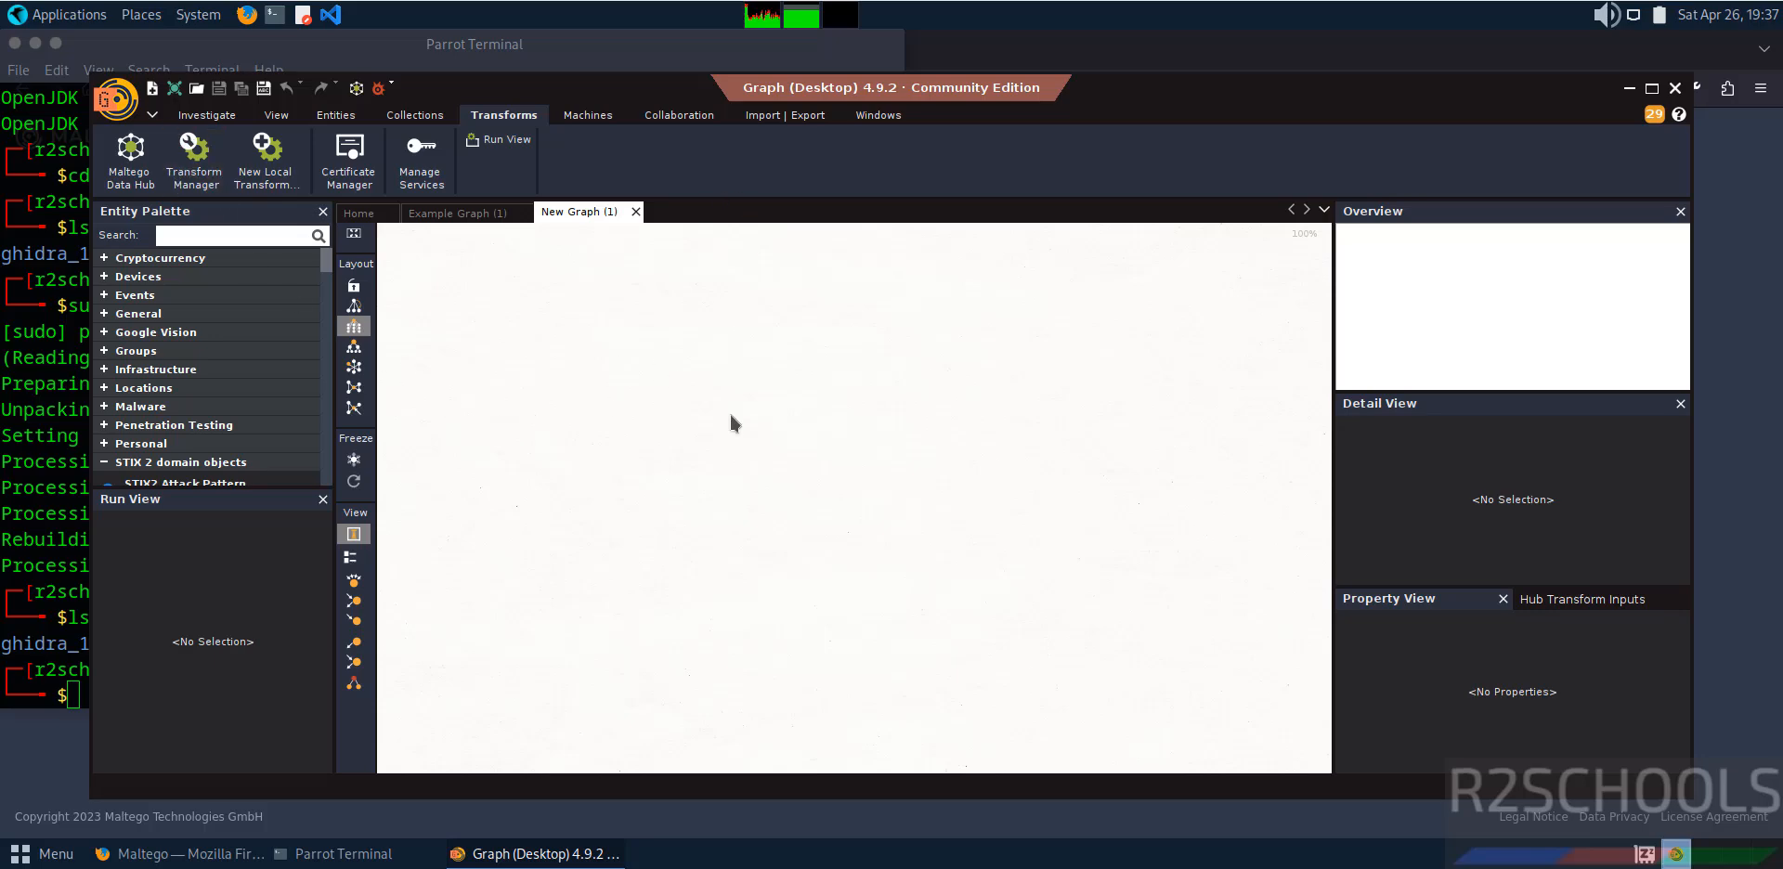
Switch to the Parrot terminal, delete the Maltego.v4.9.2.deb installer with rm, and list the Downloads folder with ls.
click(40, 613)
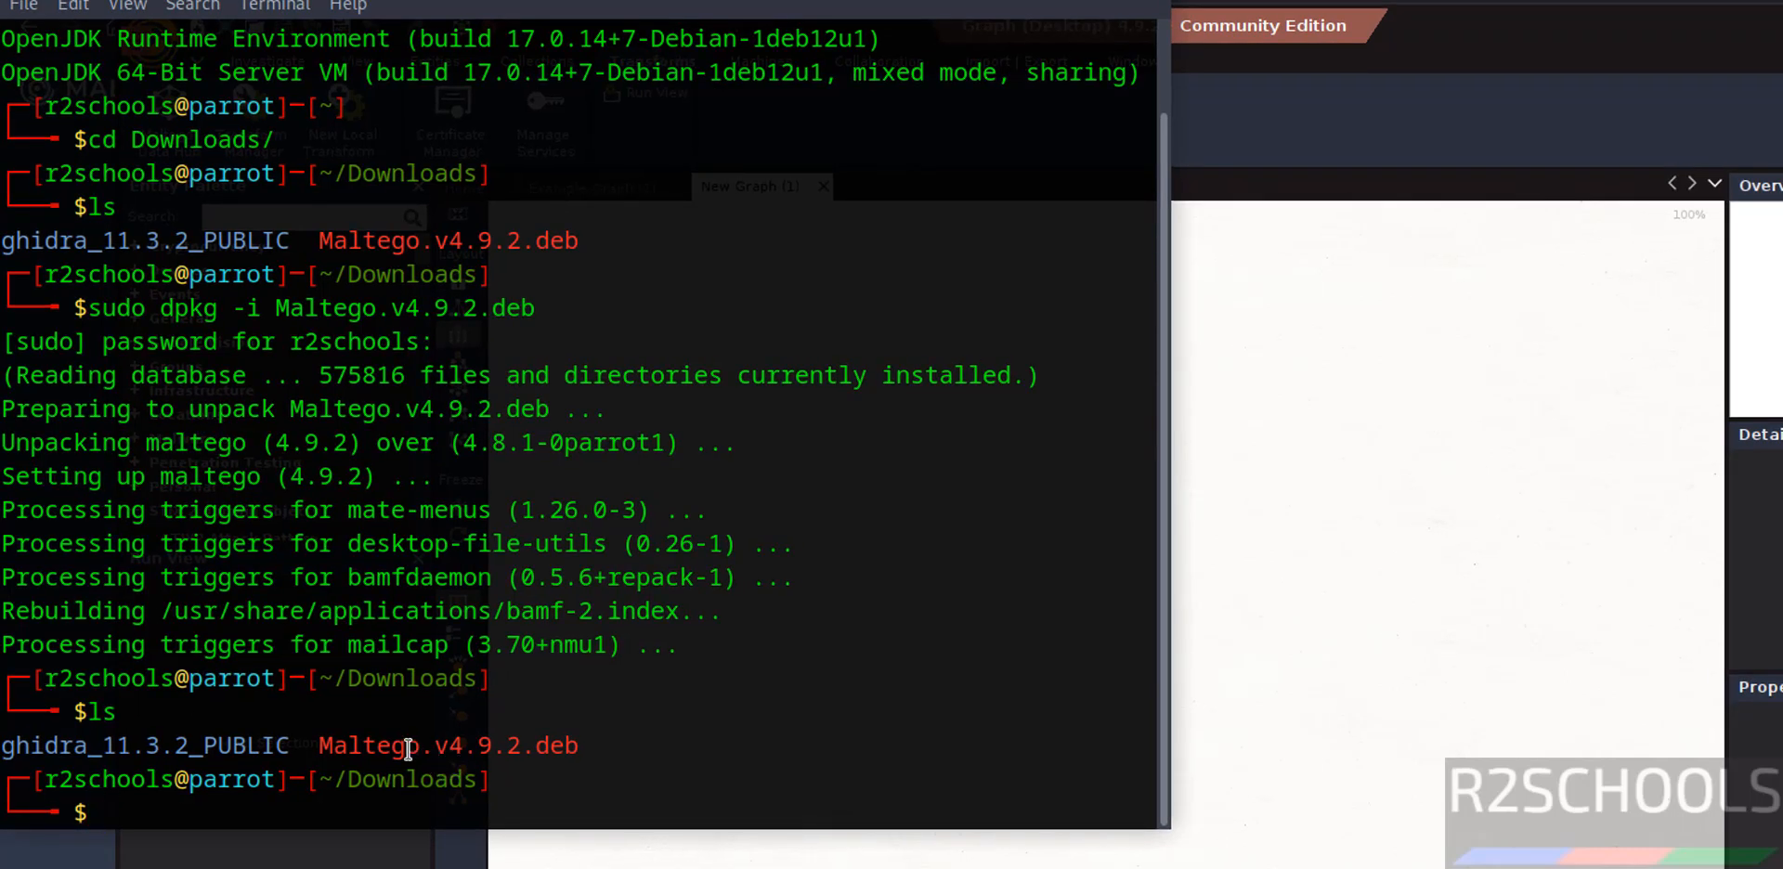
text(rm Mal)
key(Tab)
key(Return)
text(ls)
key(Return)
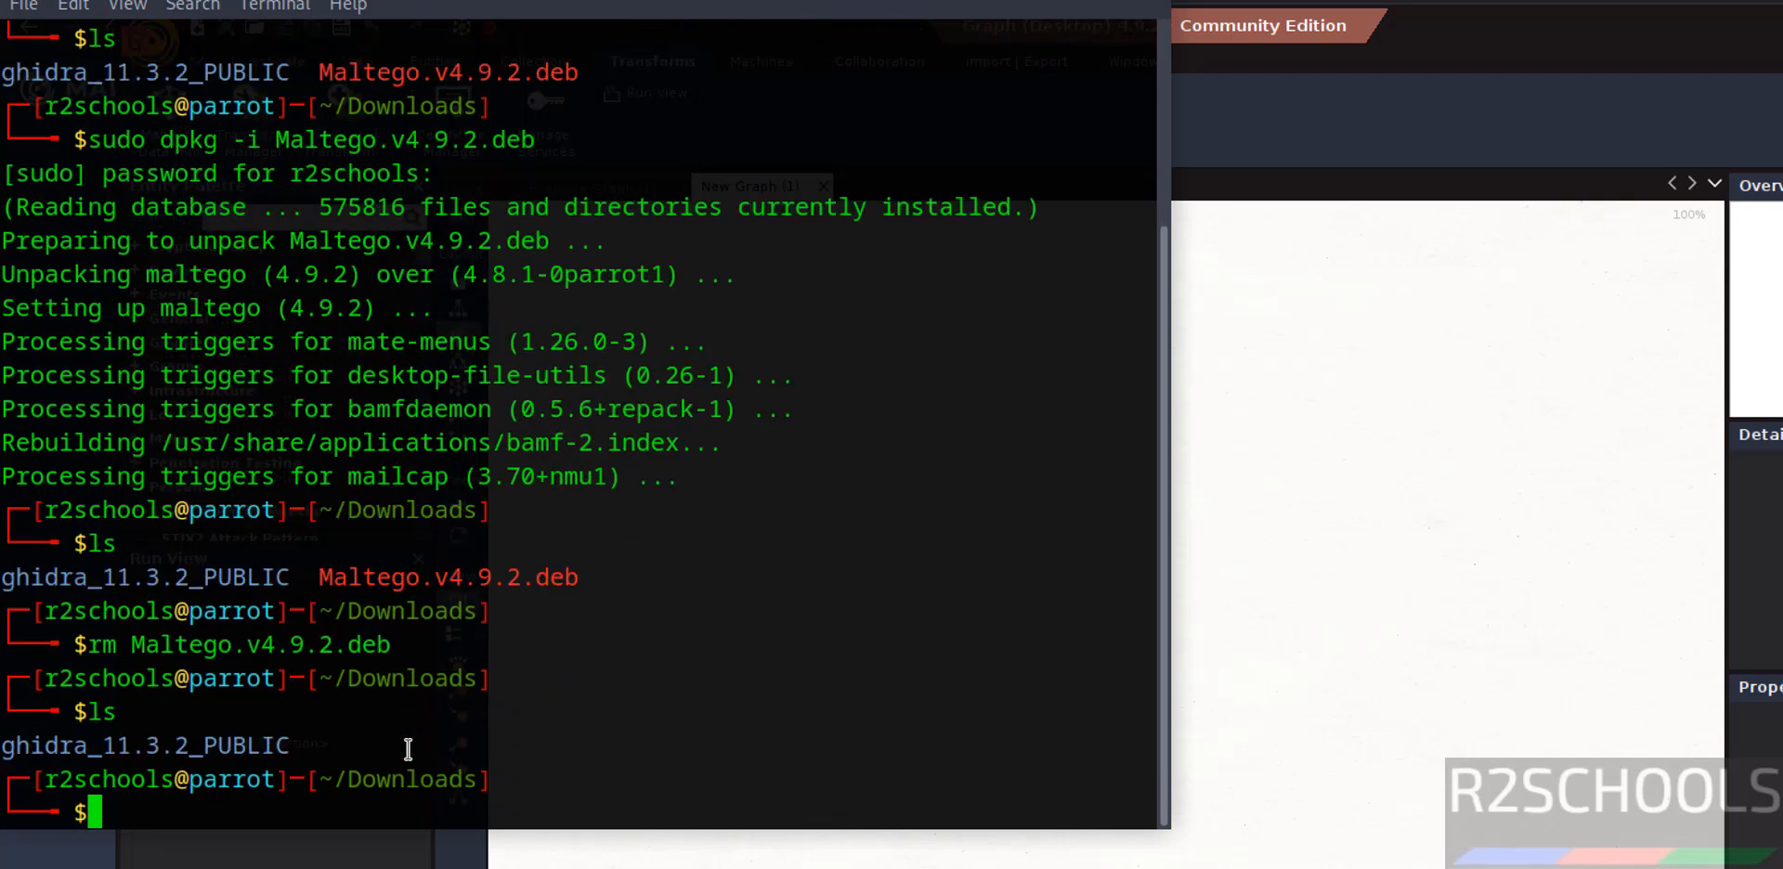